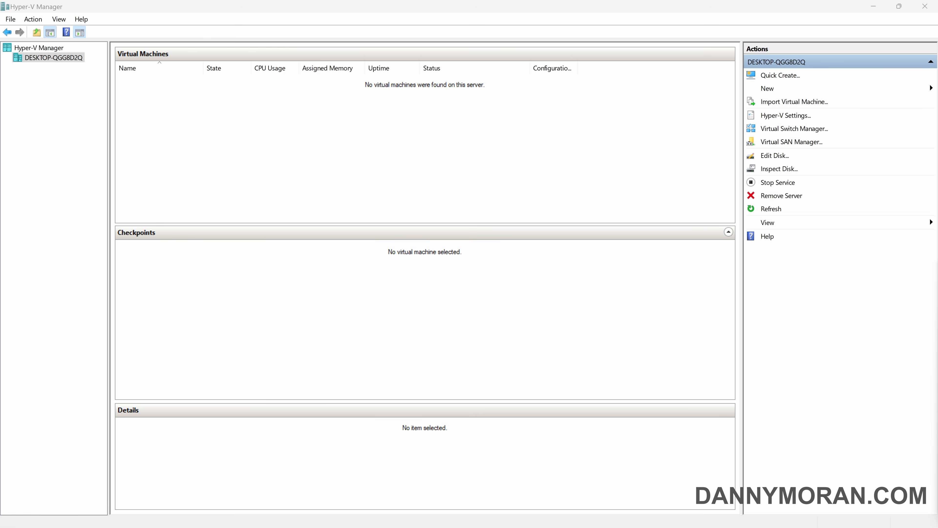
# Bring the Hyper-V Manager window, which lists no virtual machines yet, into focus
pyautogui.click(401, 173)
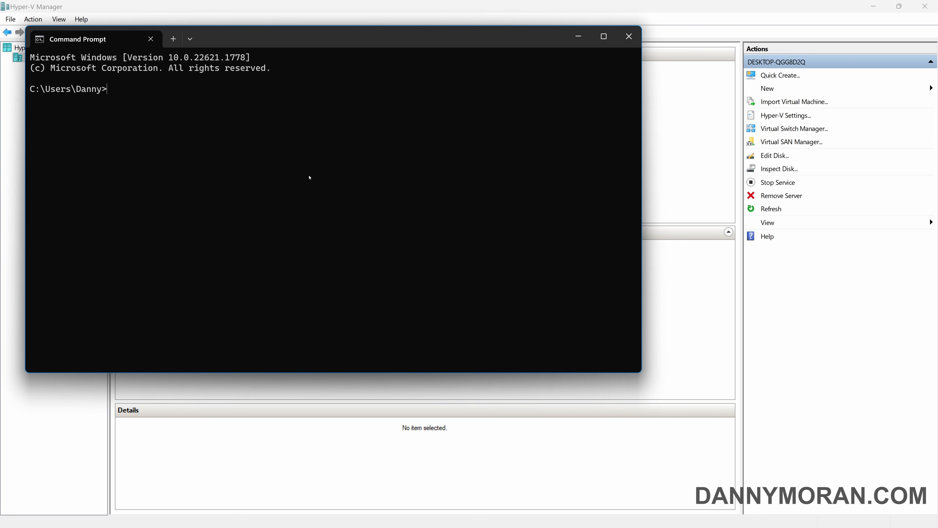
# Run optionalfeatures, verify Hyper-V Platform and Management Tools are enabled, then cancel and close Command Prompt
pyautogui.write('optionalfeatures')
pyautogui.press('Return')
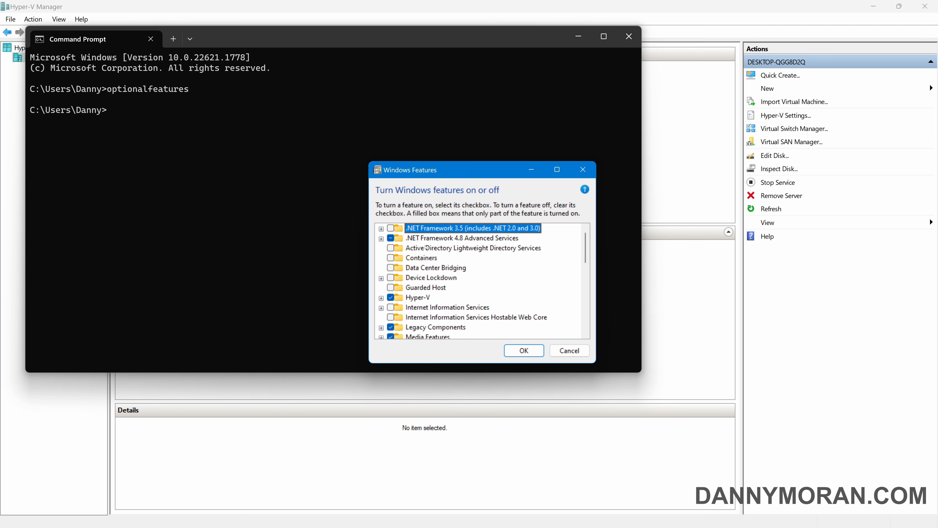
pyautogui.click(381, 297)
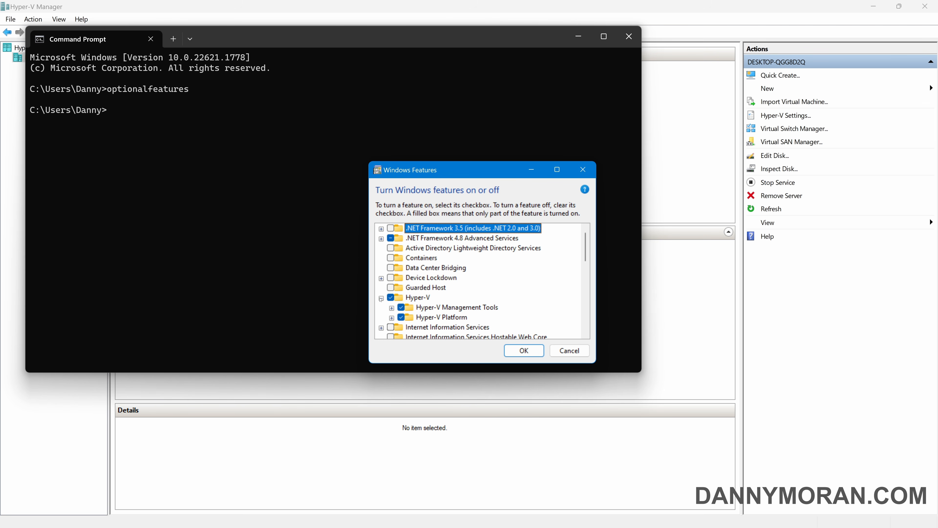
pyautogui.click(391, 318)
pyautogui.click(392, 298)
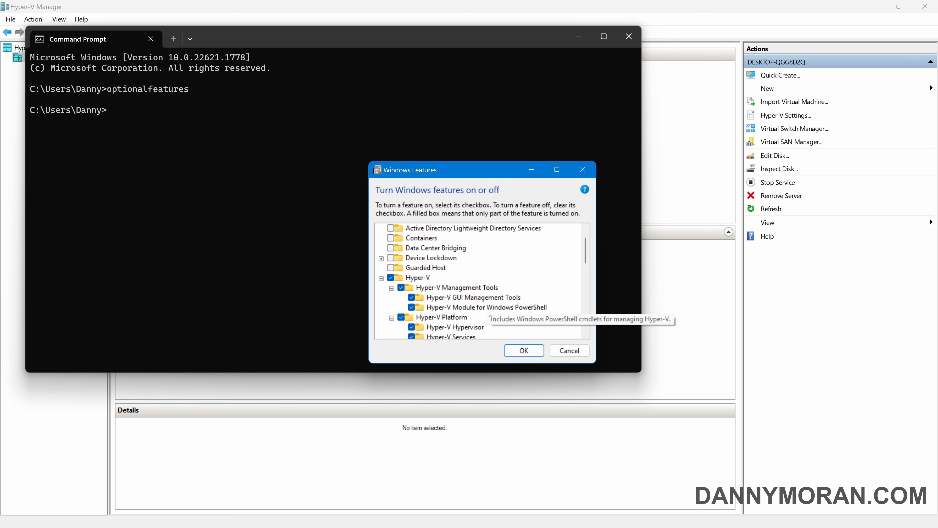
pyautogui.scroll(-1, 482, 324)
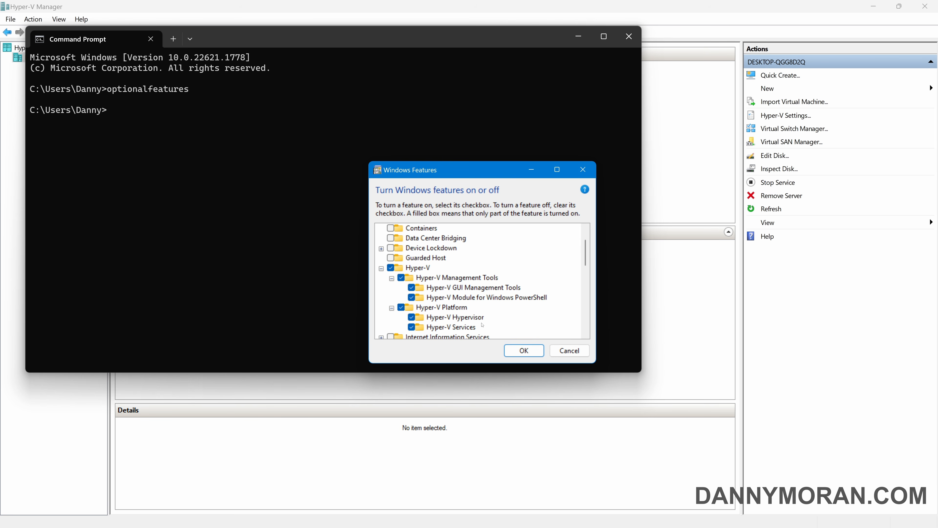
pyautogui.click(560, 353)
pyautogui.click(630, 36)
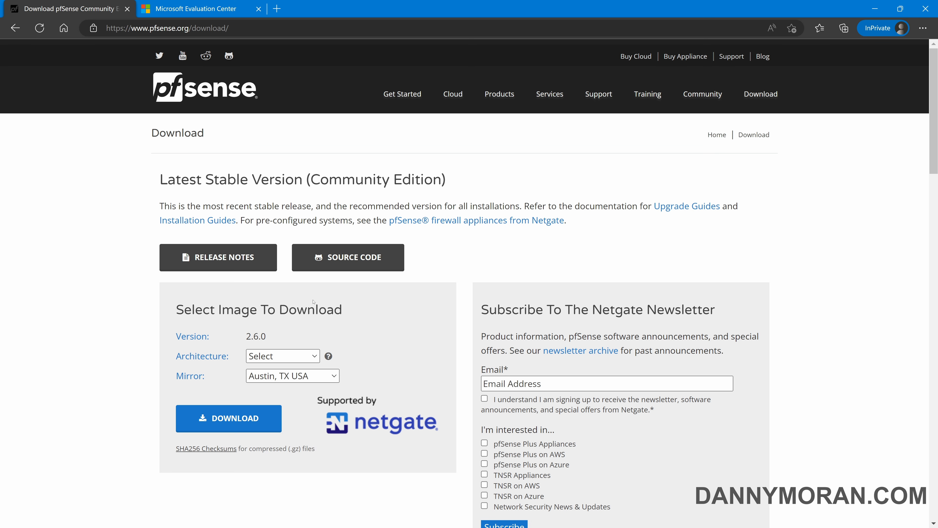
# Scroll through the pfSense 2.6.0 Select Image To Download section
pyautogui.scroll(-2, 314, 302)
pyautogui.scroll(2, 275, 265)
pyautogui.click(228, 6)
pyautogui.scroll(-2, 330, 237)
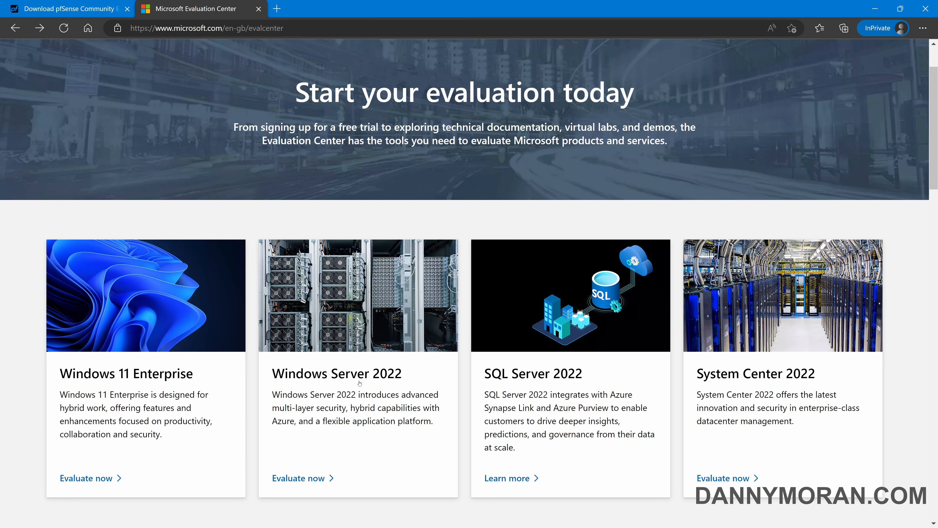
pyautogui.scroll(2, 316, 405)
pyautogui.scroll(1, 318, 401)
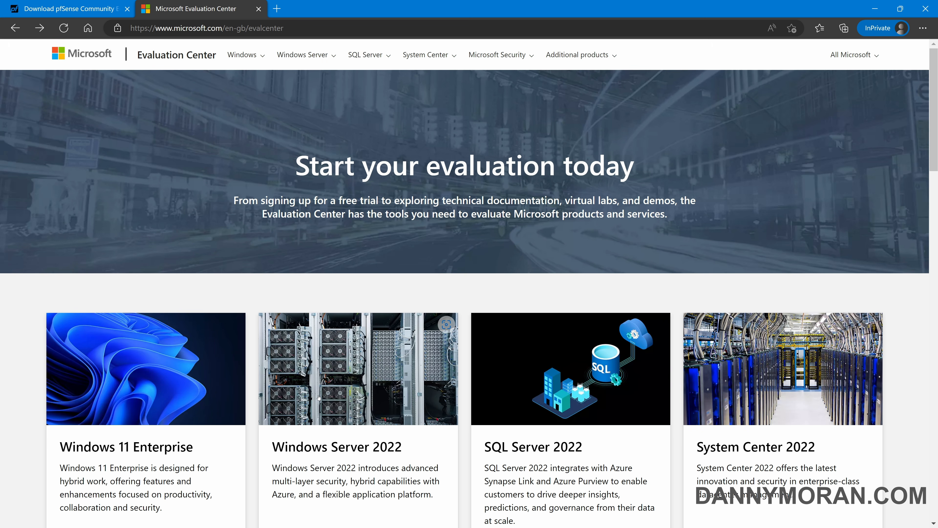
pyautogui.scroll(-2, 331, 397)
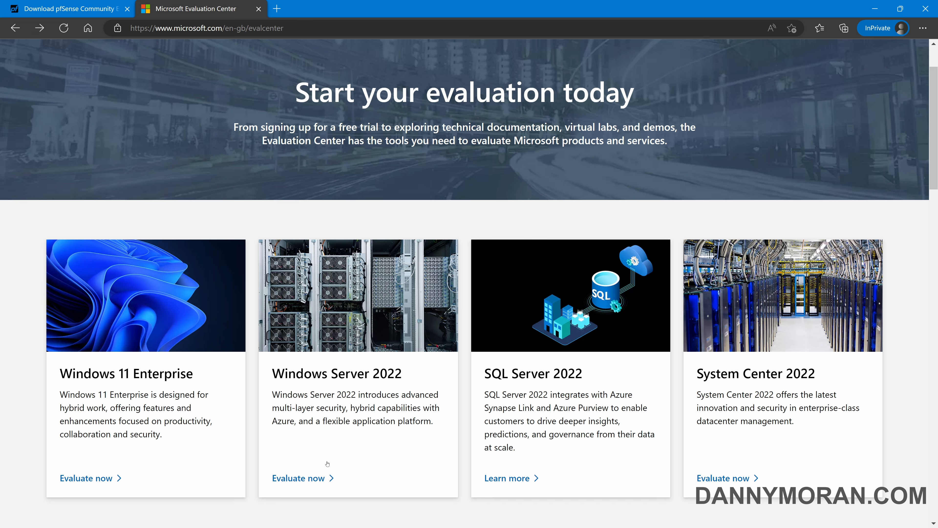
pyautogui.scroll(2, 327, 464)
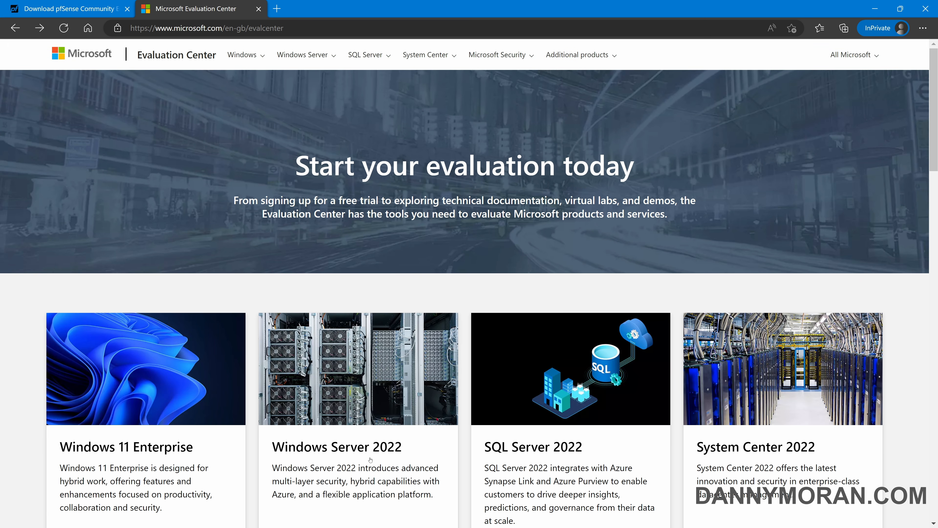
pyautogui.click(98, 4)
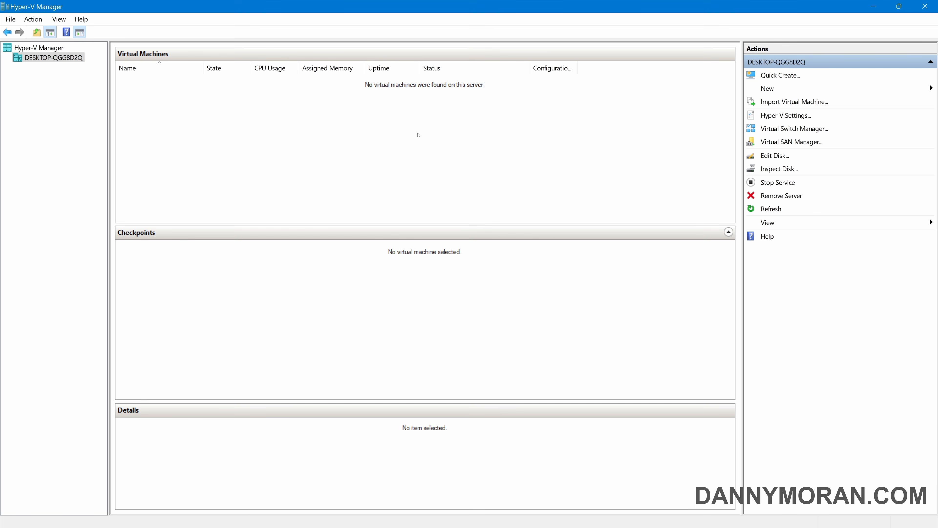
# Create a new External virtual switch named lab-switch-wan
pyautogui.click(795, 130)
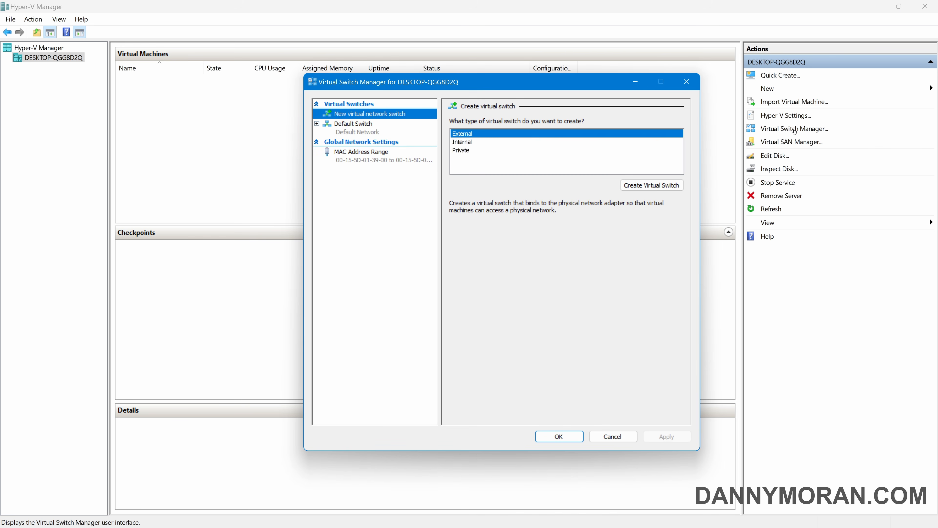
pyautogui.moveTo(434, 89); pyautogui.dragTo(429, 87)
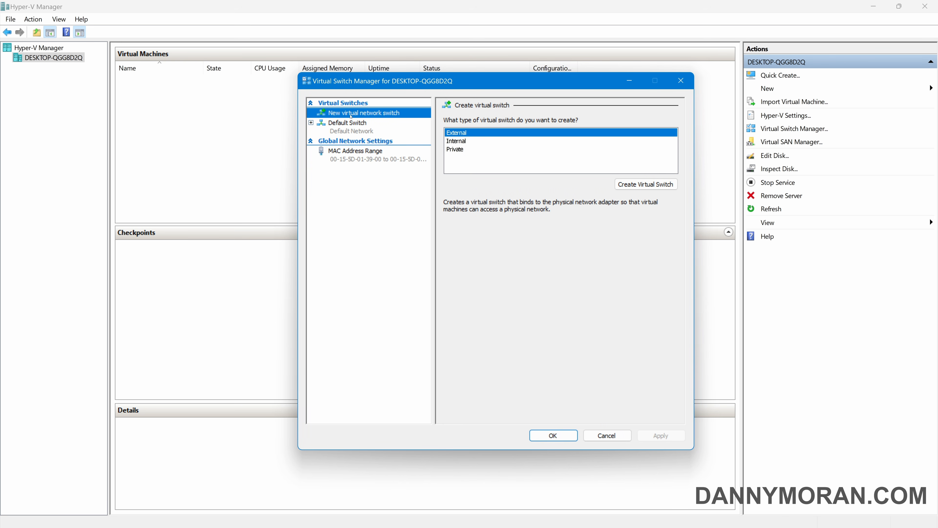
pyautogui.click(462, 134)
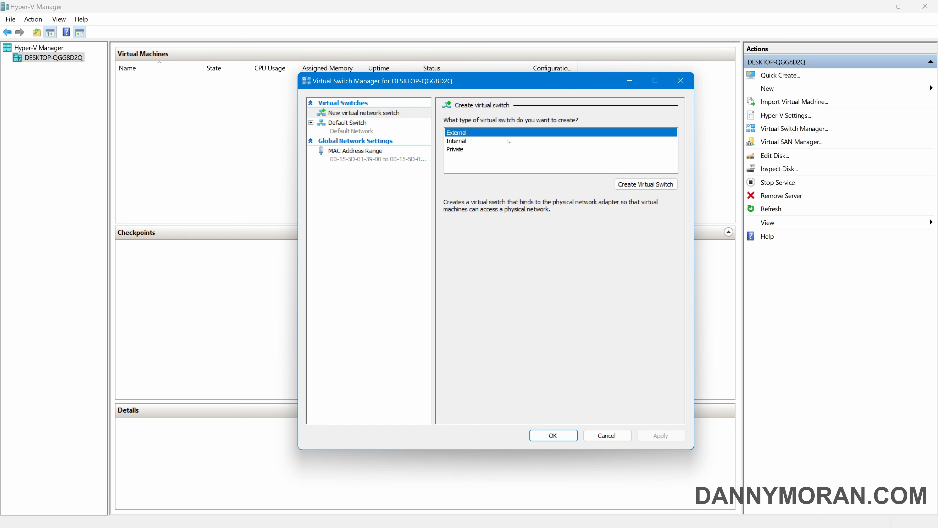
pyautogui.click(663, 188)
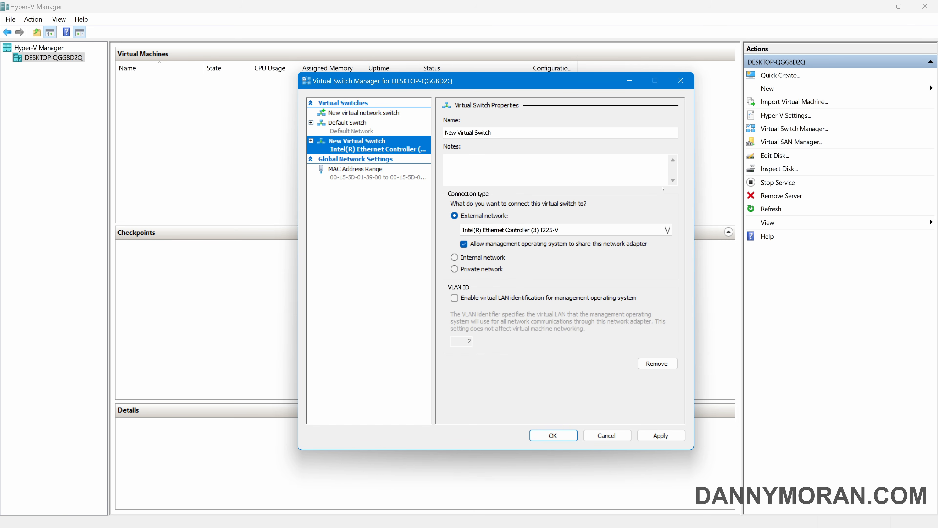
pyautogui.press('Tab')
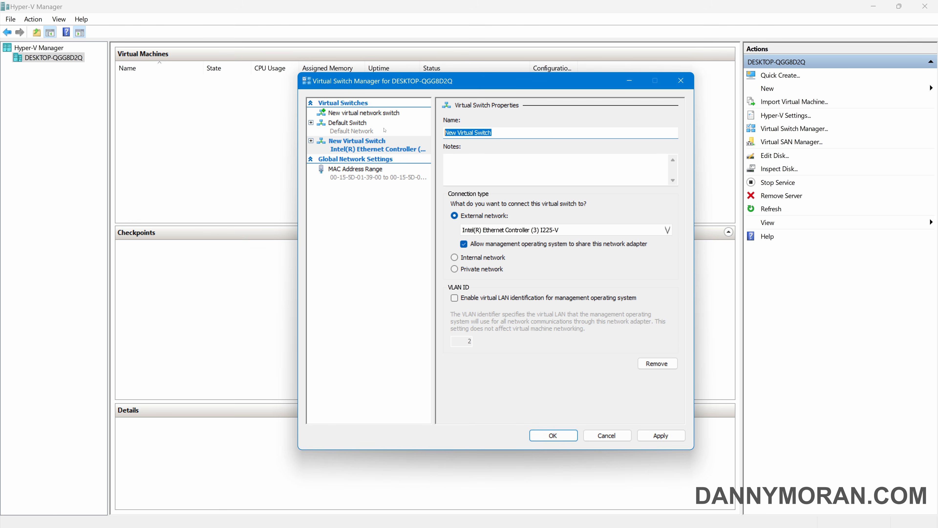
pyautogui.write('lab-switch-')
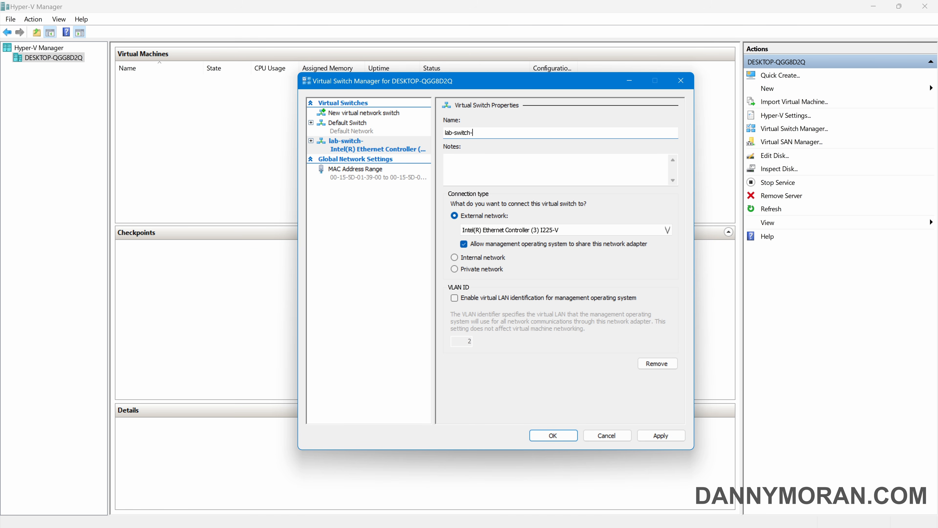
pyautogui.write('wan')
pyautogui.moveTo(491, 131); pyautogui.dragTo(445, 132)
# Bind lab-switch-wan to the Intel(R) Ethernet Controller (3) I225-V and apply, accepting the warning
pyautogui.click(477, 219)
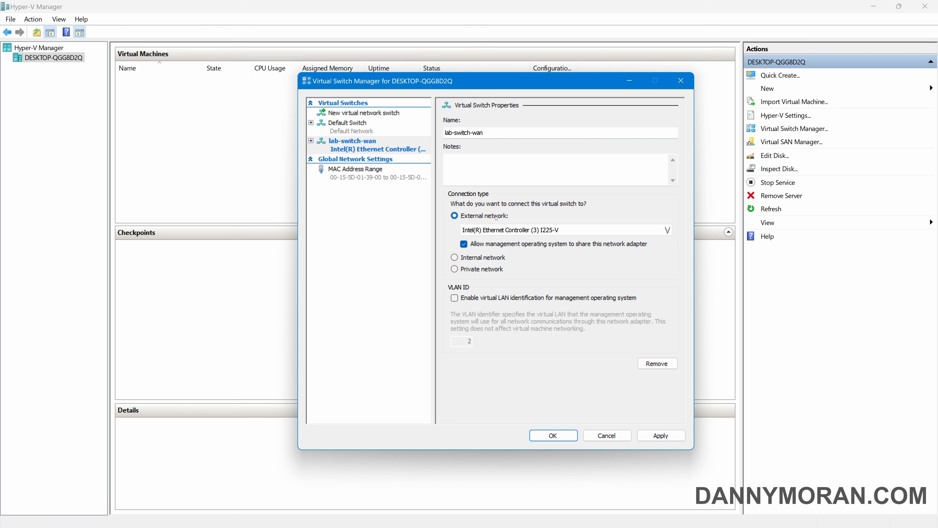
pyautogui.click(504, 232)
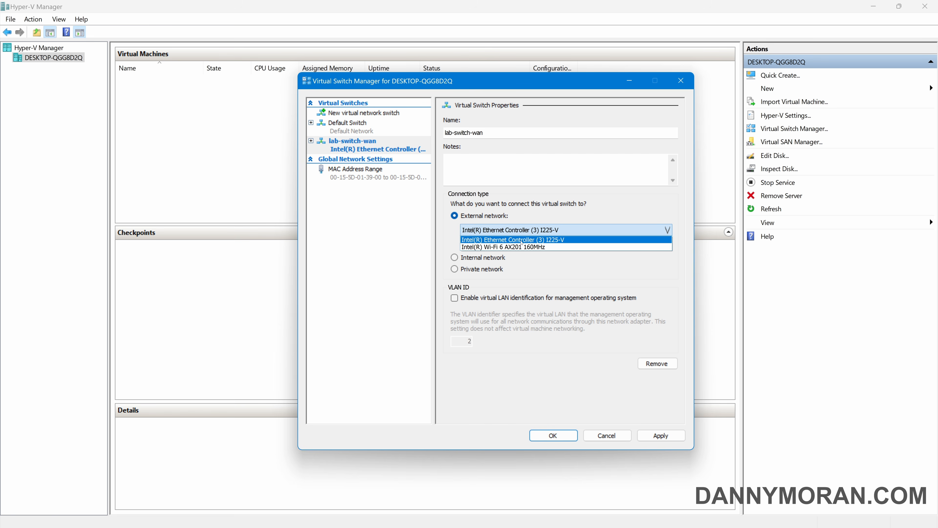
pyautogui.click(522, 241)
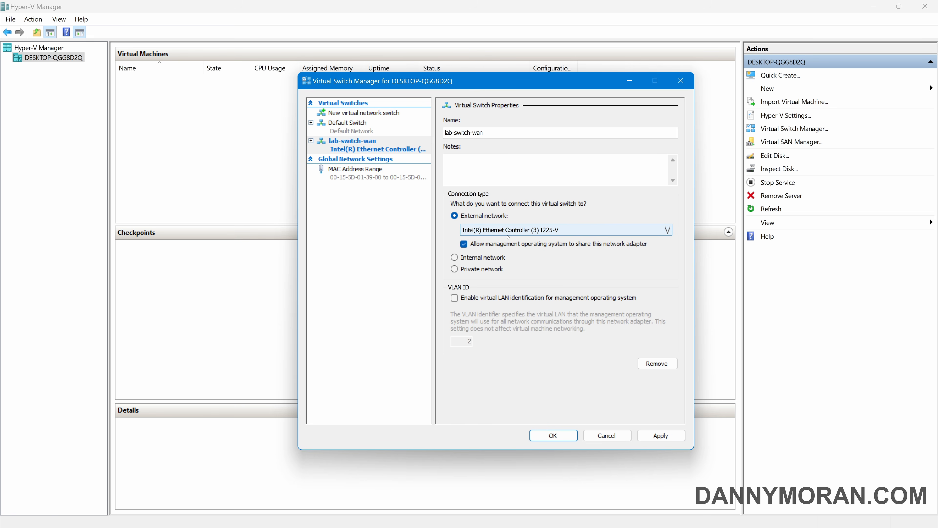
pyautogui.click(665, 437)
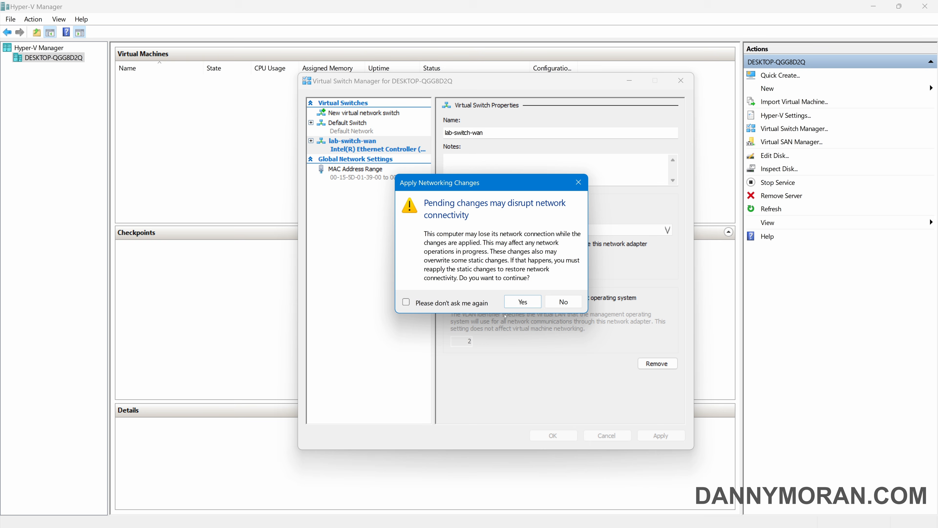
pyautogui.click(521, 301)
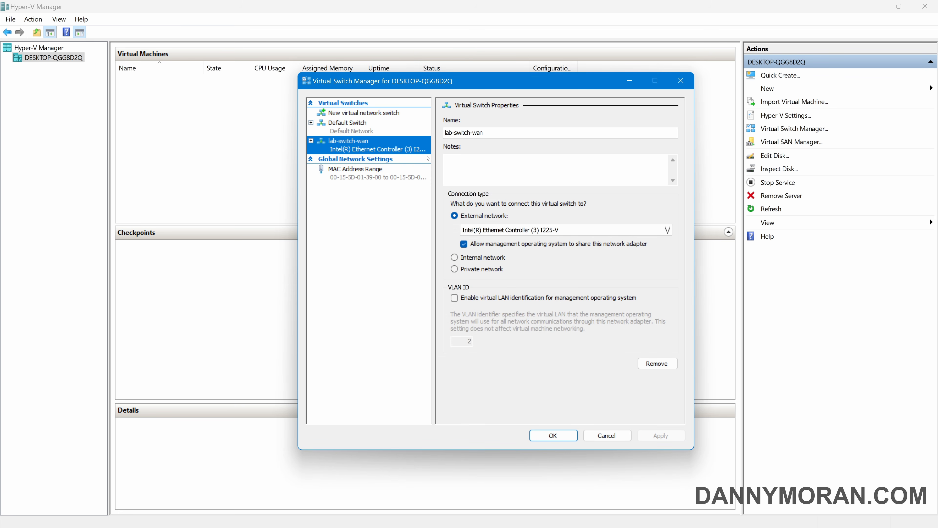
pyautogui.click(393, 114)
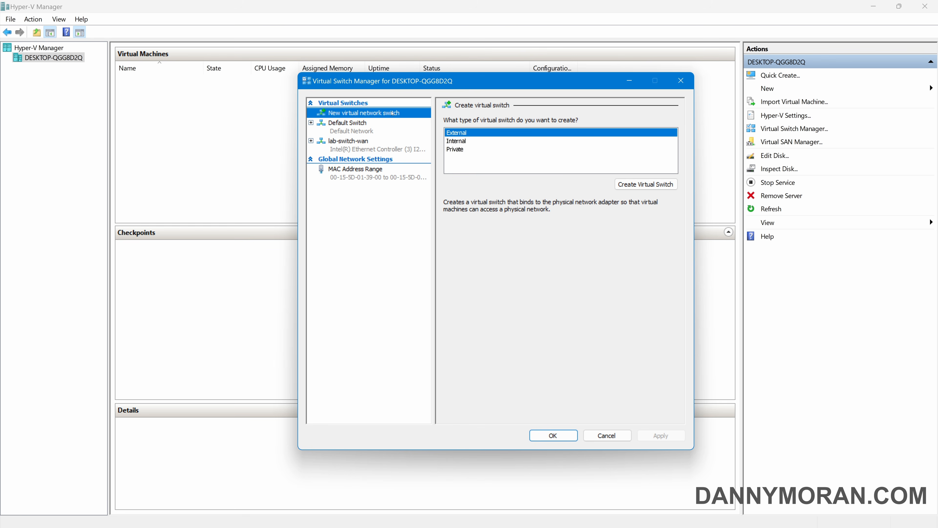
# Add a Private switch named lab-switch-lan, apply and save, then reopen the switch list
pyautogui.click(456, 149)
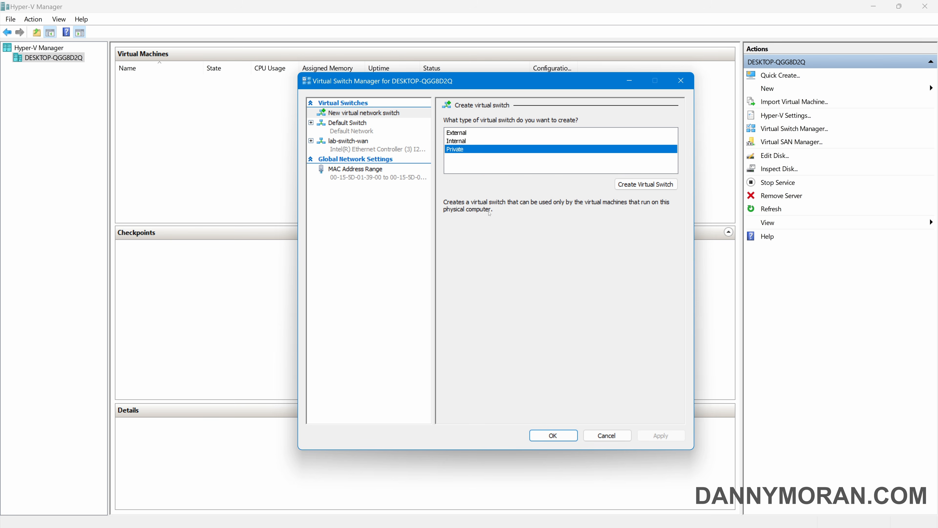
pyautogui.click(650, 185)
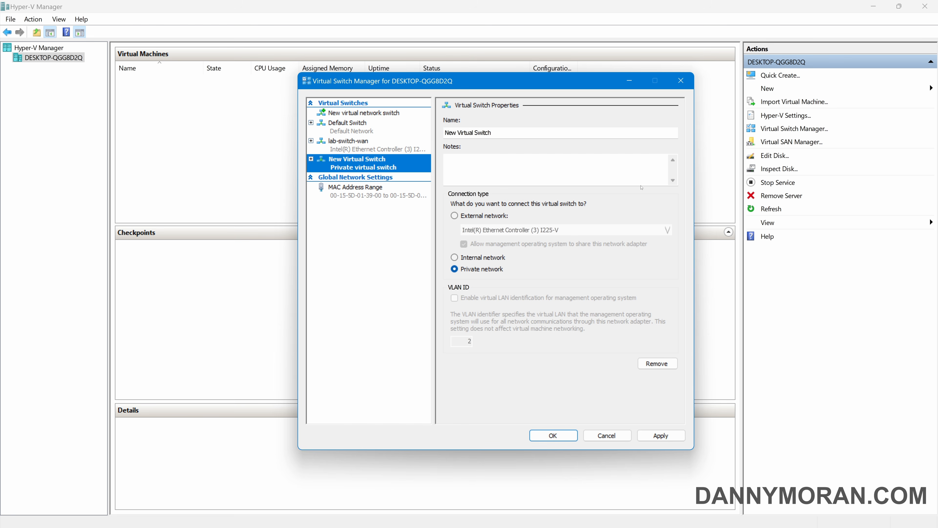
pyautogui.press('Tab')
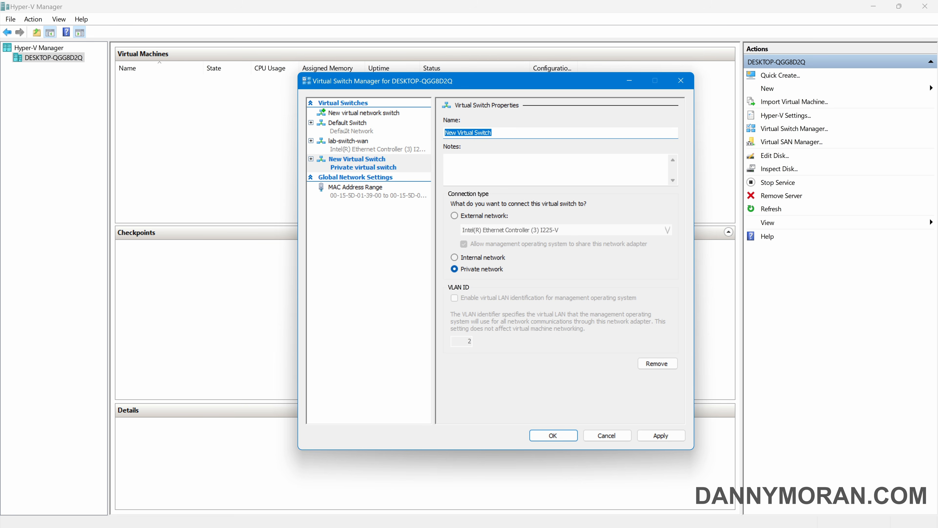
pyautogui.write('lab-switch-')
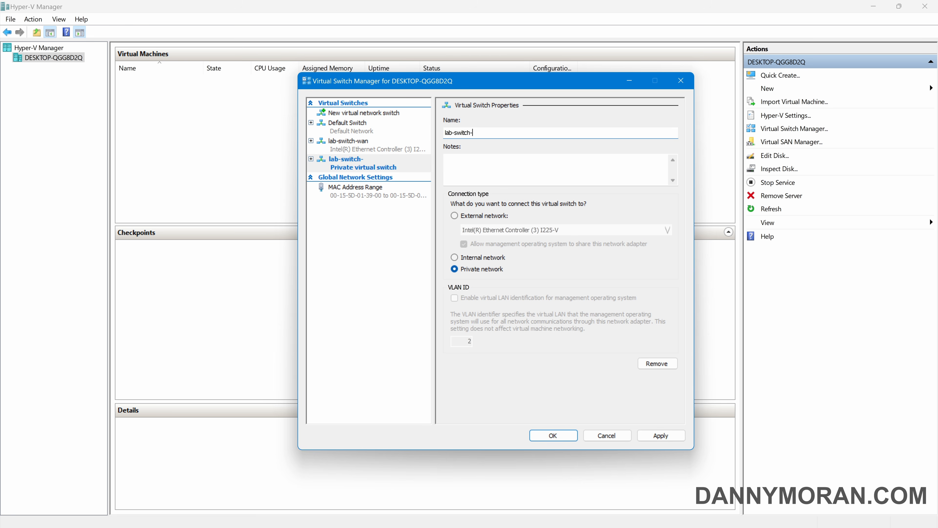
pyautogui.write('lan')
pyautogui.click(480, 271)
pyautogui.click(661, 435)
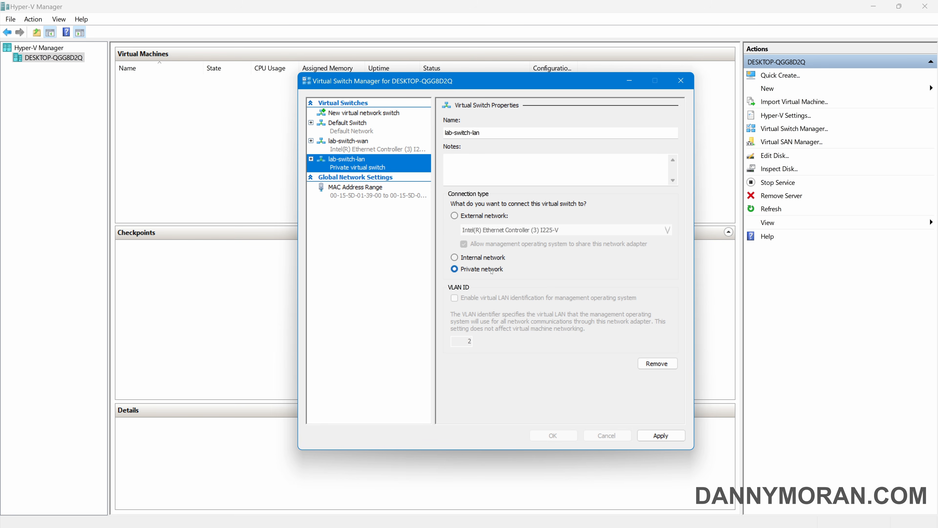
pyautogui.click(555, 435)
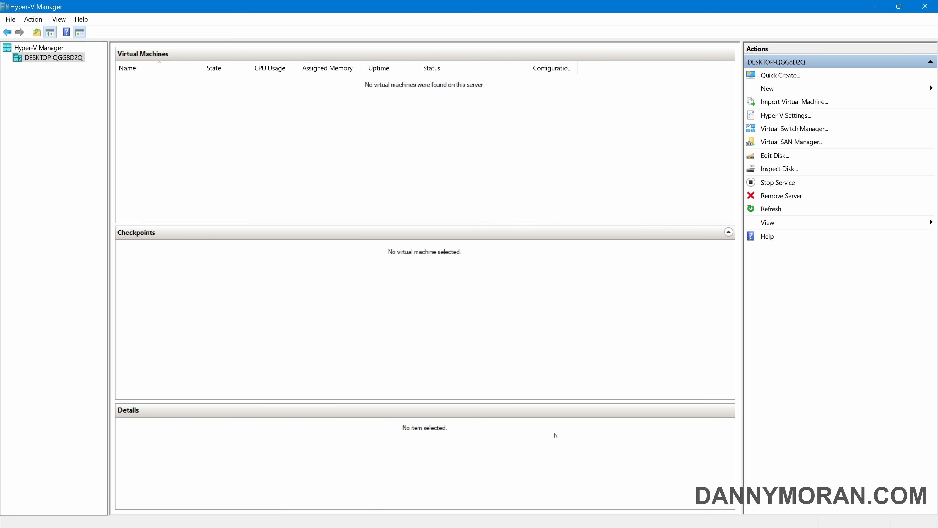
pyautogui.click(795, 129)
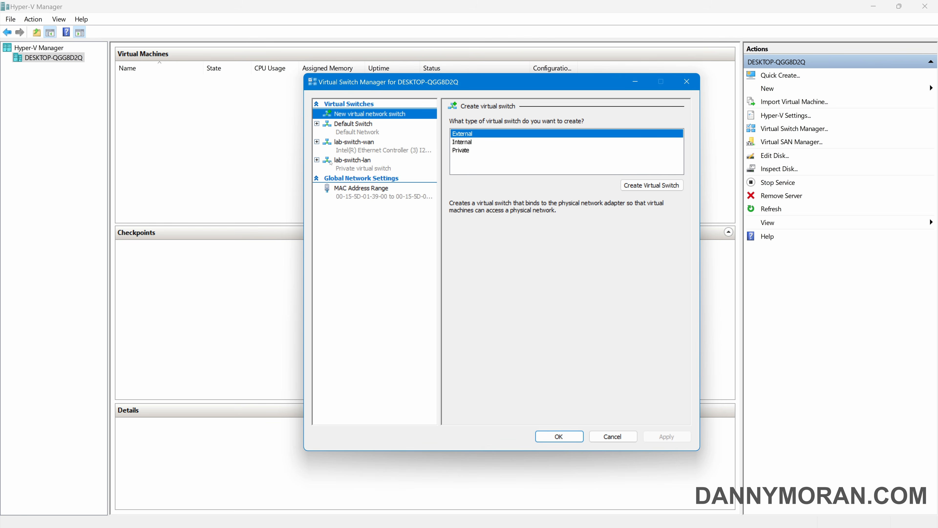
# Close Virtual Switch Manager and launch the New Virtual Machine Wizard
pyautogui.click(572, 434)
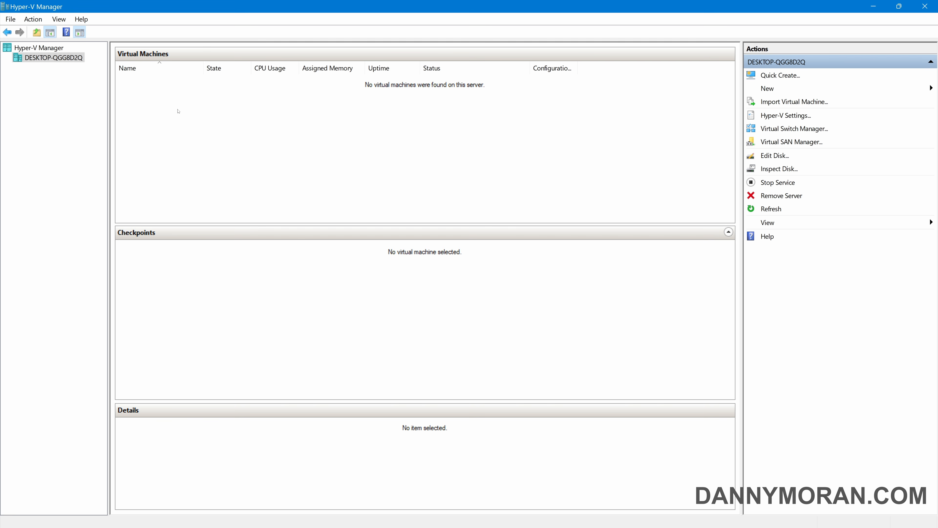
pyautogui.click(775, 88)
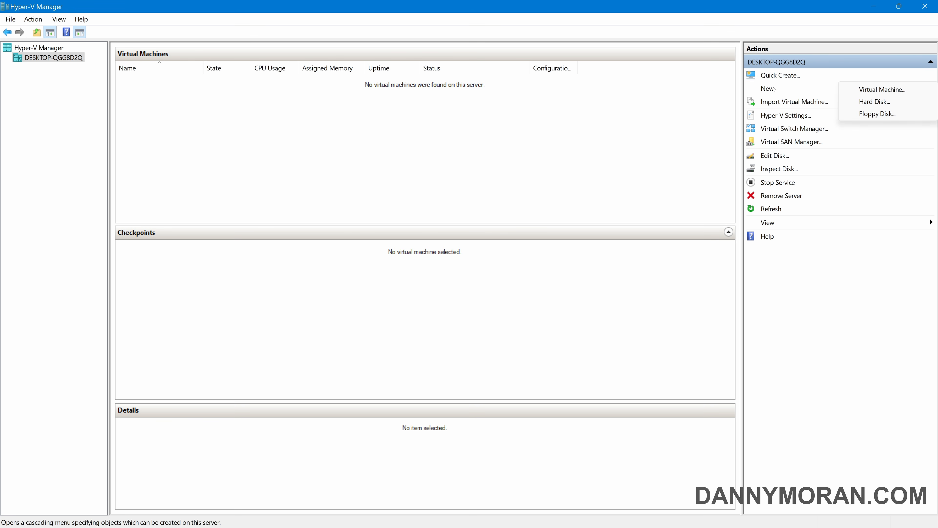
pyautogui.click(893, 94)
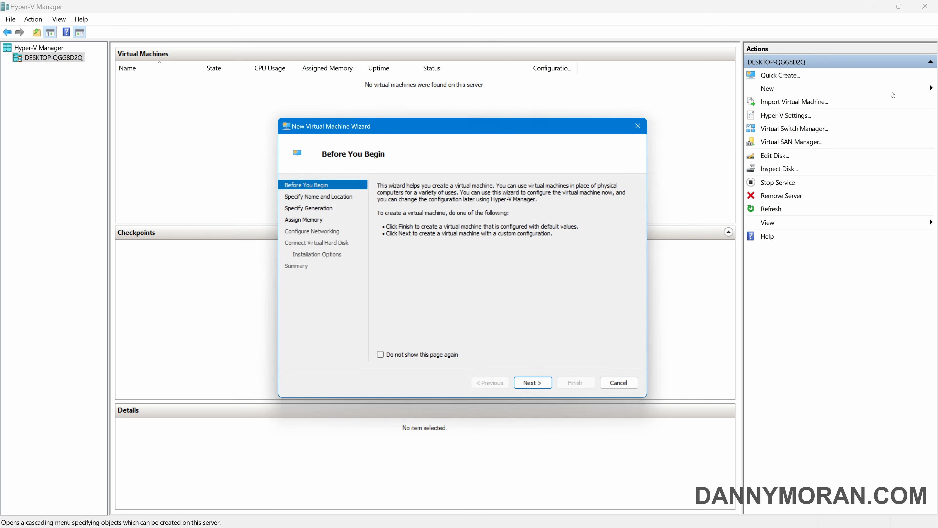
# Name the VM FW01, keep Generation 1, and give it 1024 MB static startup memory
pyautogui.click(542, 393)
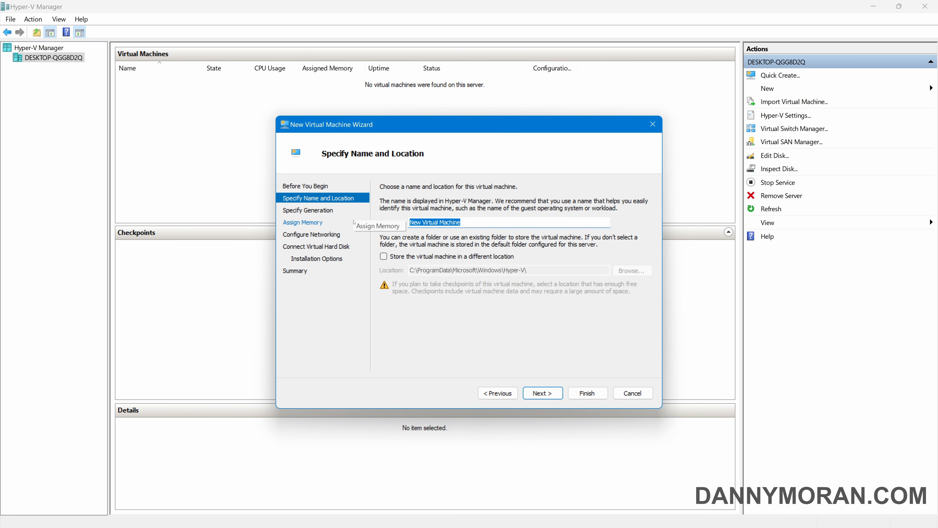
pyautogui.write('FW01')
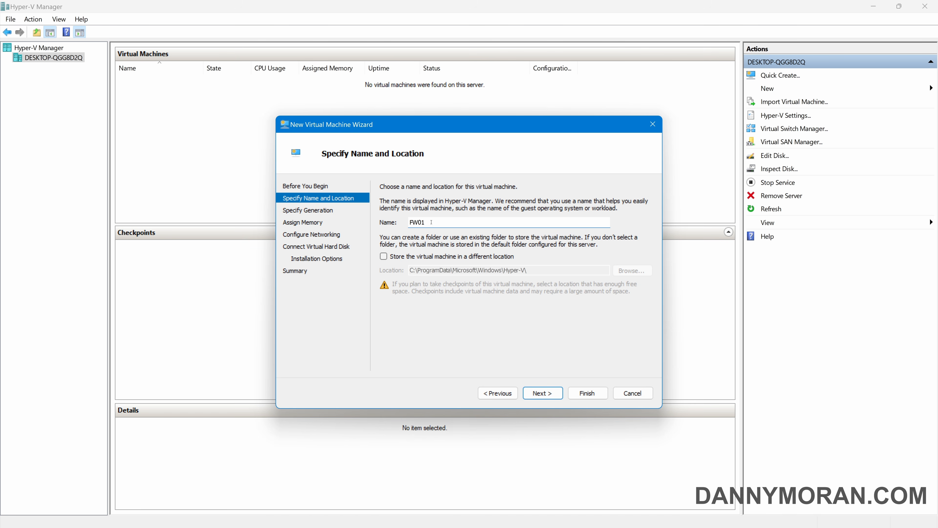
pyautogui.click(543, 395)
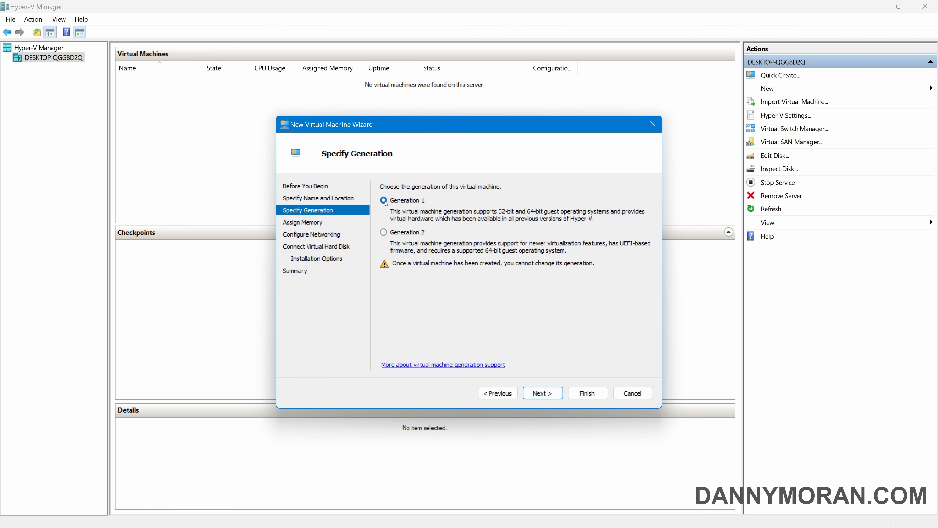
pyautogui.click(543, 393)
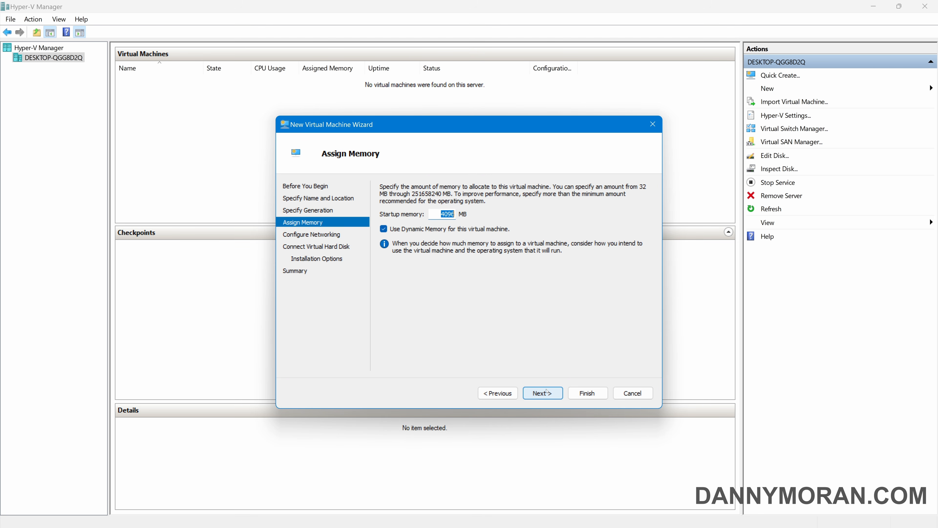
pyautogui.click(402, 231)
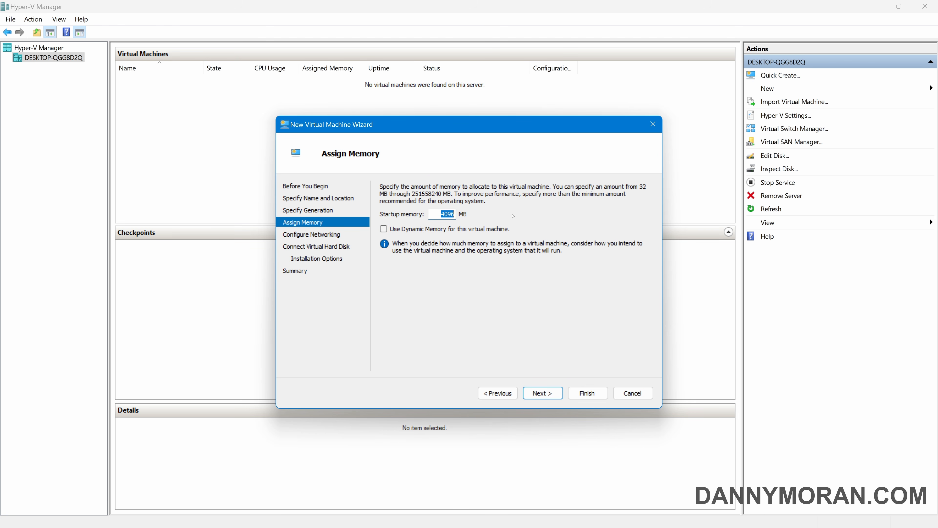
pyautogui.doubleClick(447, 214)
pyautogui.write('1024')
pyautogui.click(543, 393)
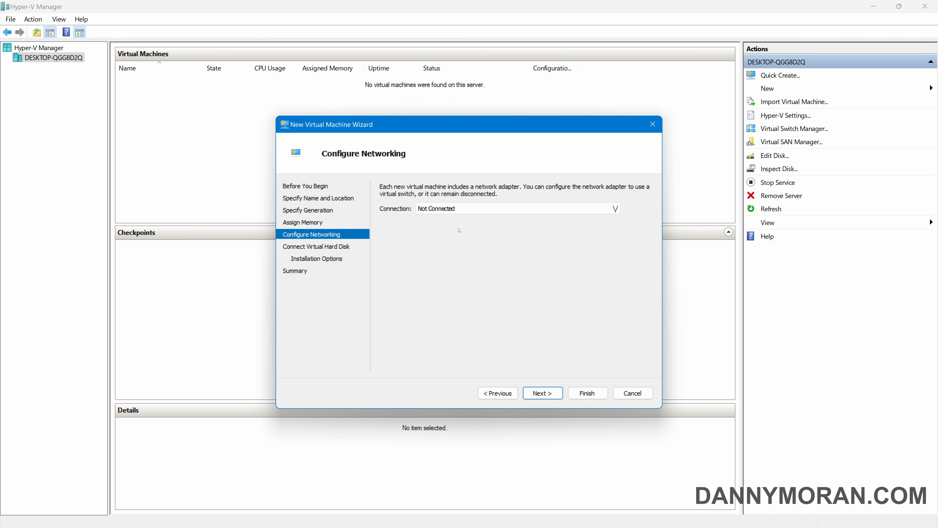
# Connect FW01 to lab-switch-wan and size its new virtual hard disk at 20 GB
pyautogui.click(454, 209)
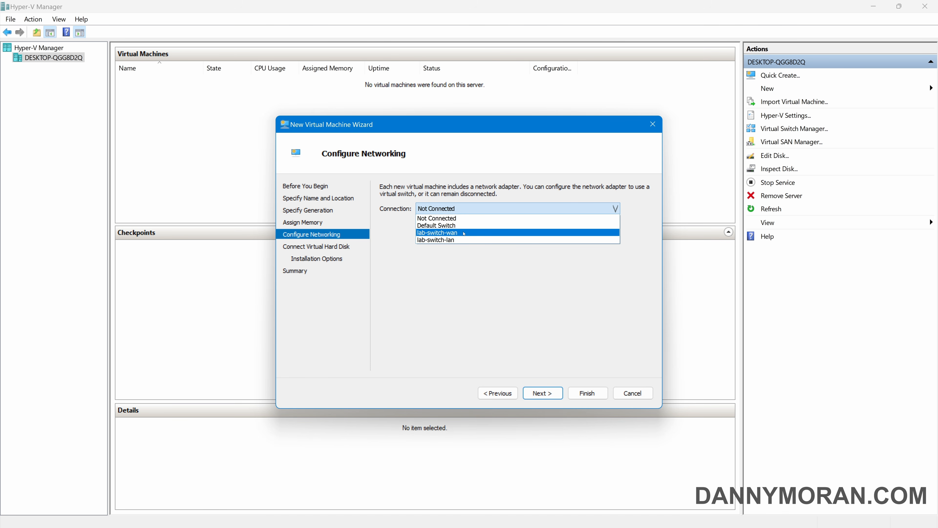
pyautogui.click(464, 234)
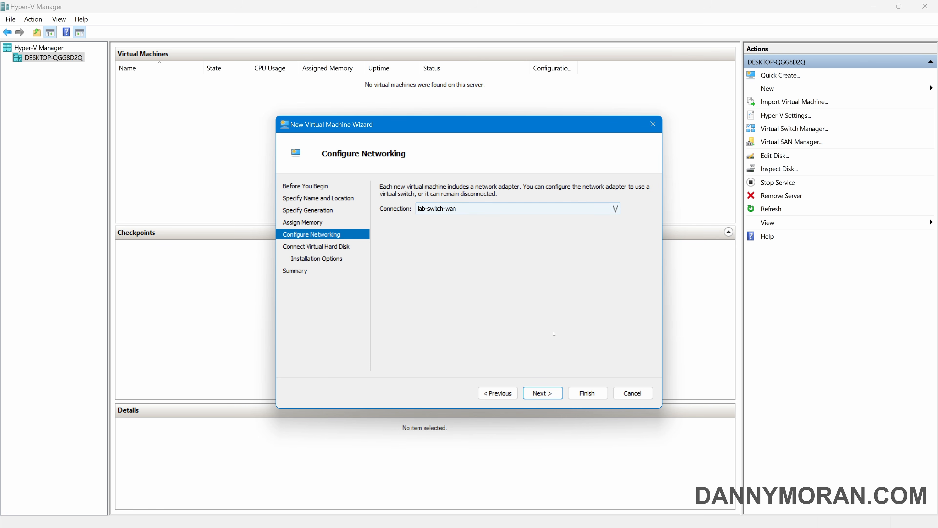
pyautogui.click(543, 393)
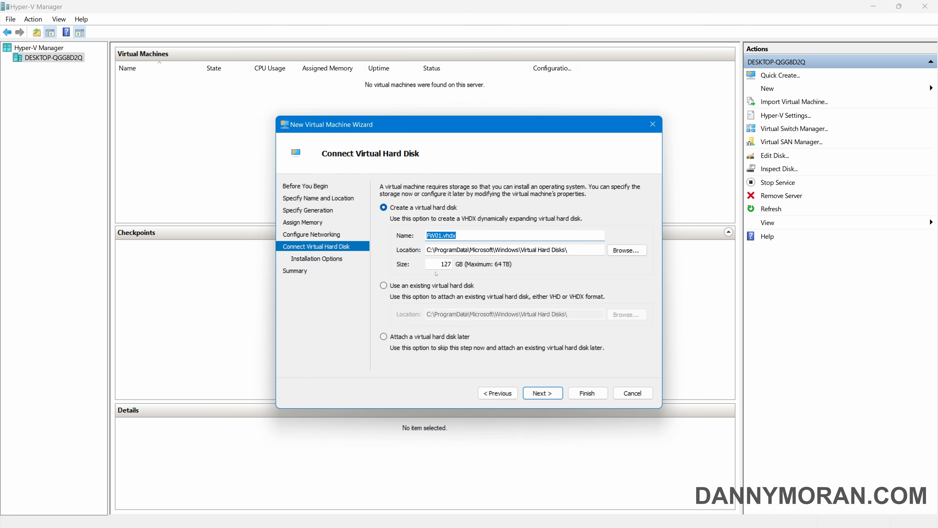
pyautogui.doubleClick(443, 264)
pyautogui.write('20')
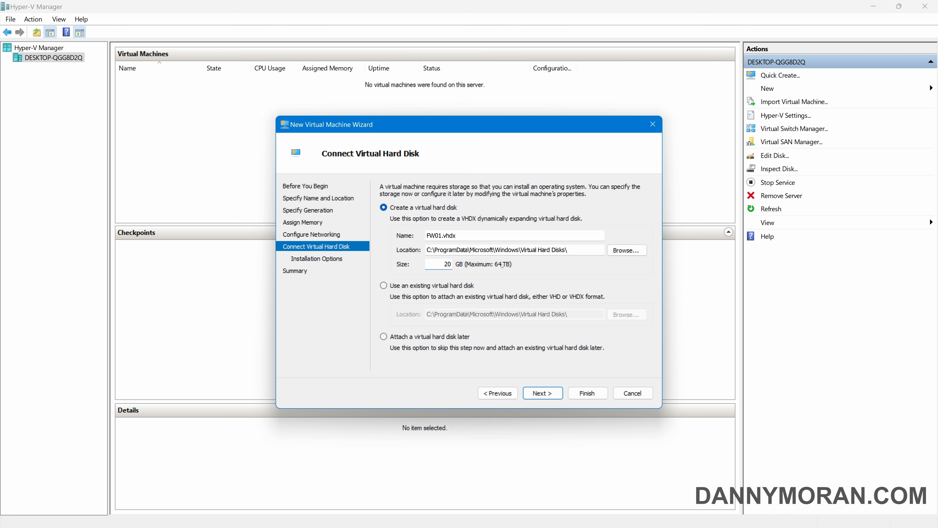
pyautogui.click(539, 392)
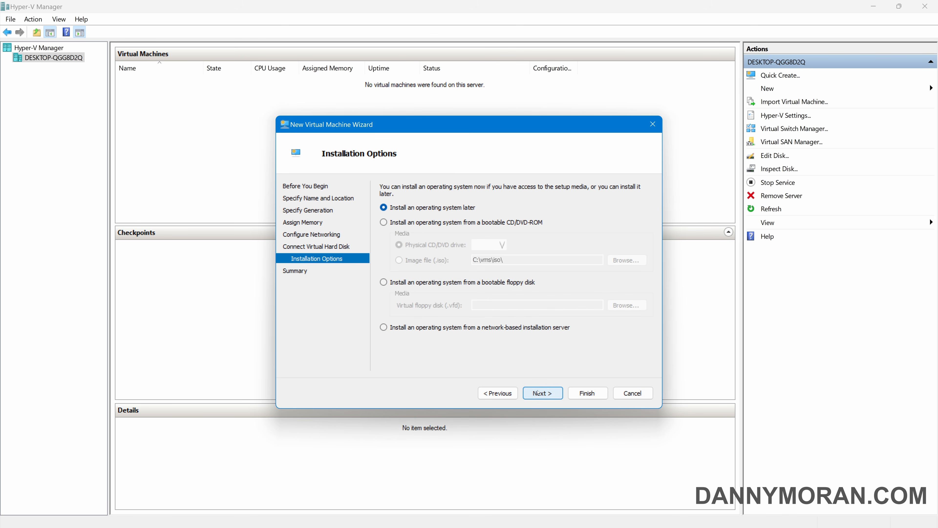
# Set pfsense.2.6.0.iso as the boot image and finish creating FW01
pyautogui.click(462, 225)
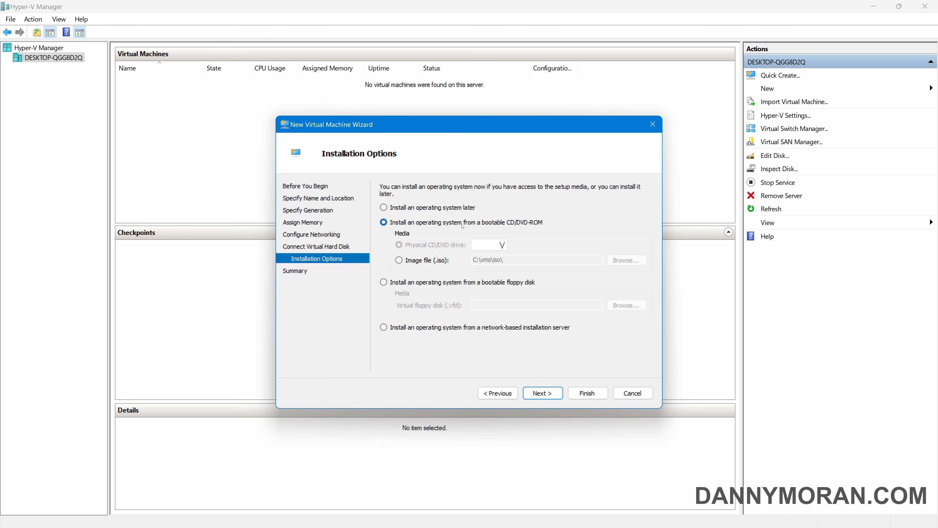
pyautogui.click(420, 261)
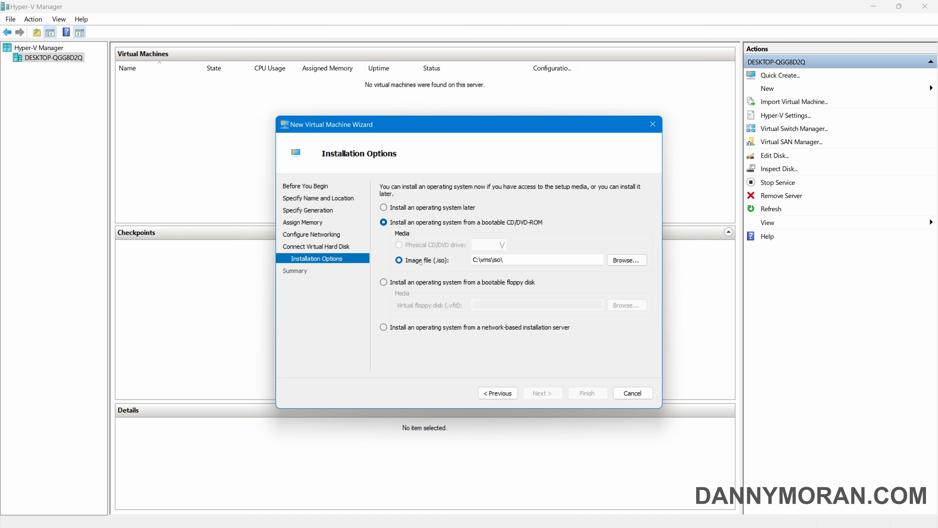
pyautogui.click(627, 260)
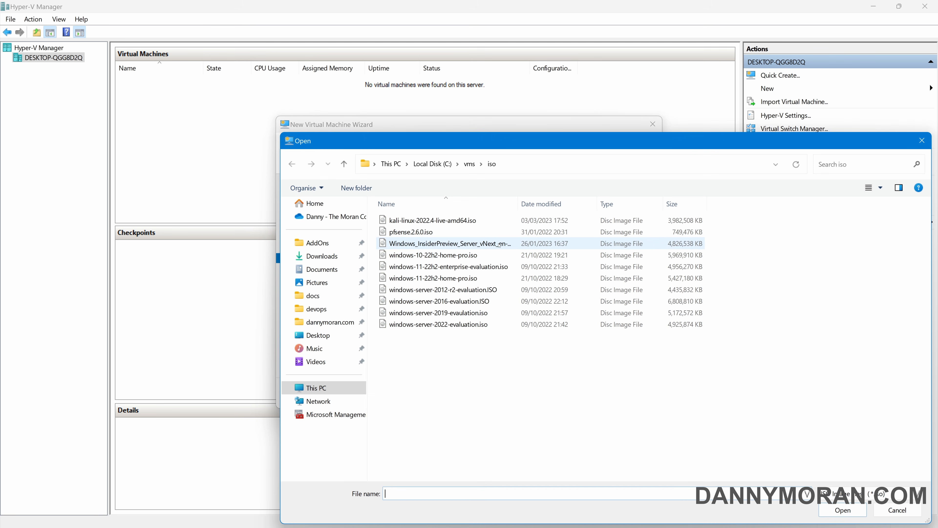
pyautogui.click(417, 236)
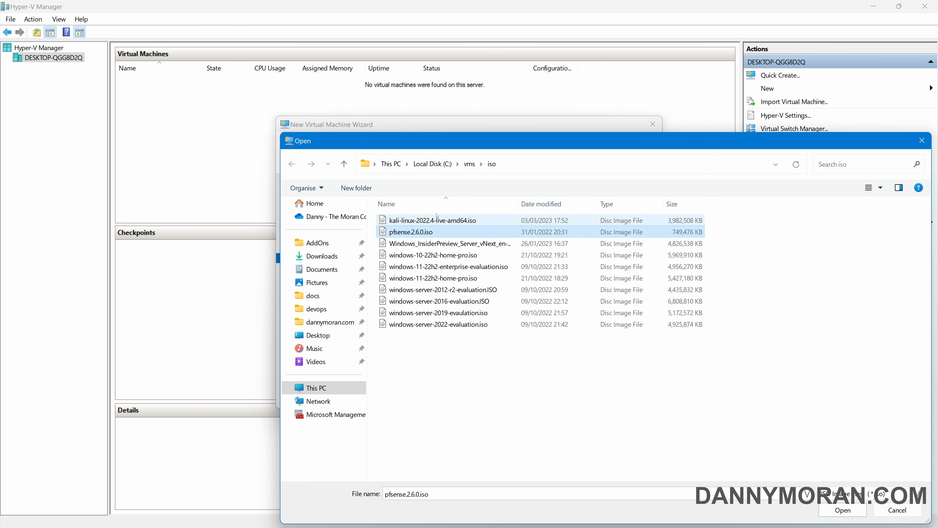
pyautogui.click(836, 511)
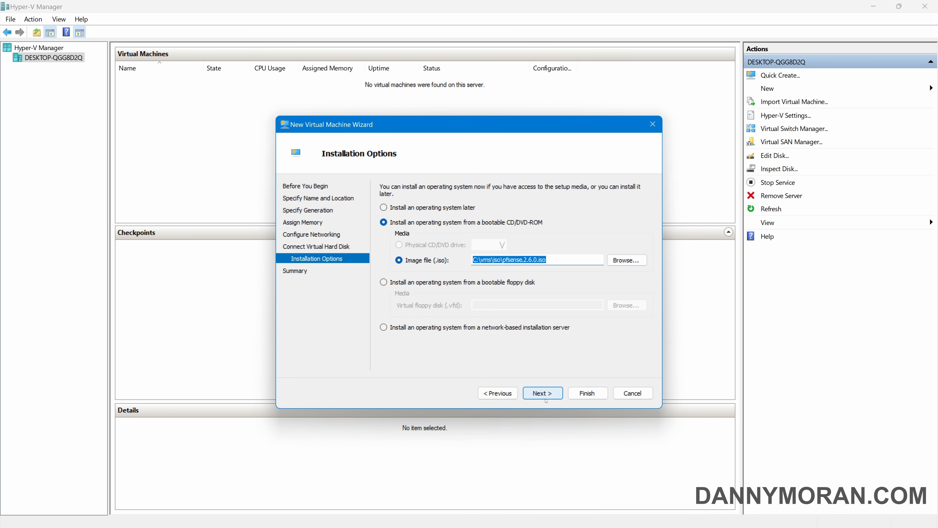
pyautogui.click(544, 395)
pyautogui.click(579, 394)
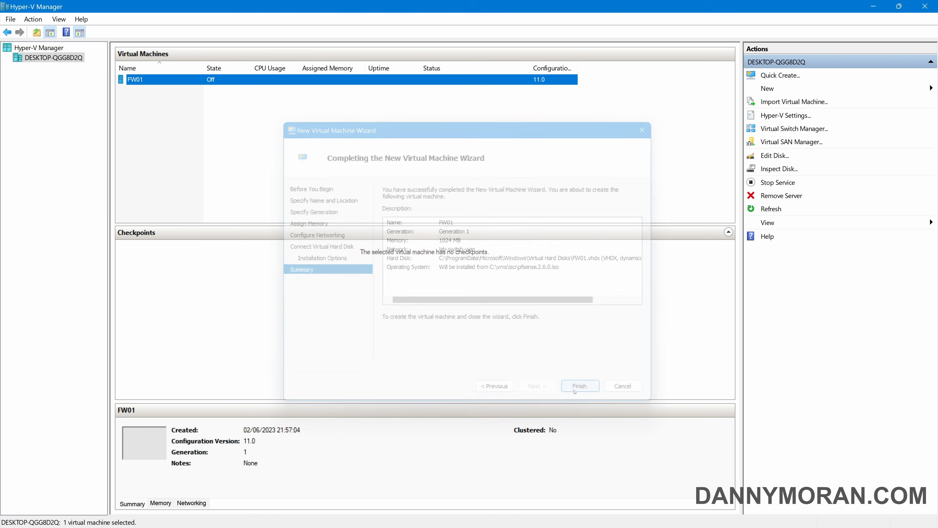
# In FW01's settings, set 1 virtual processor and disable automatic checkpoints, then apply
pyautogui.rightClick(142, 81)
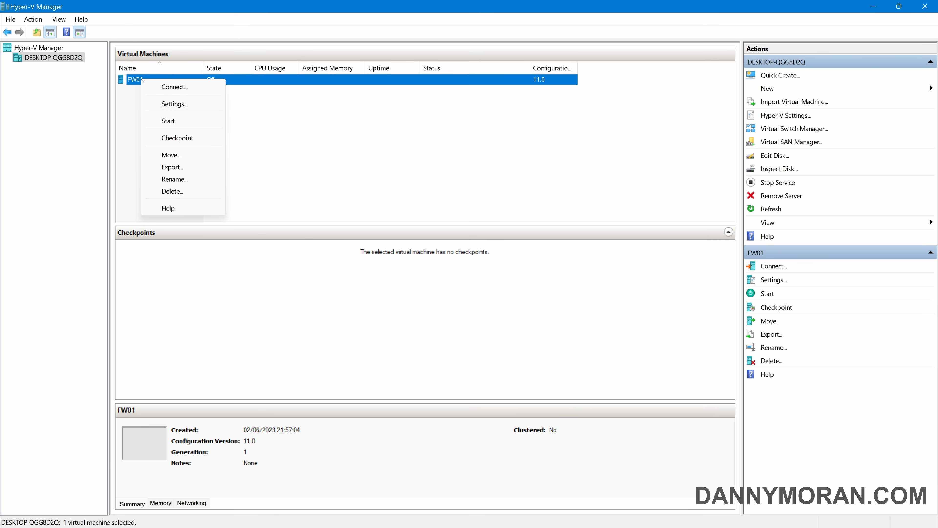
pyautogui.click(168, 105)
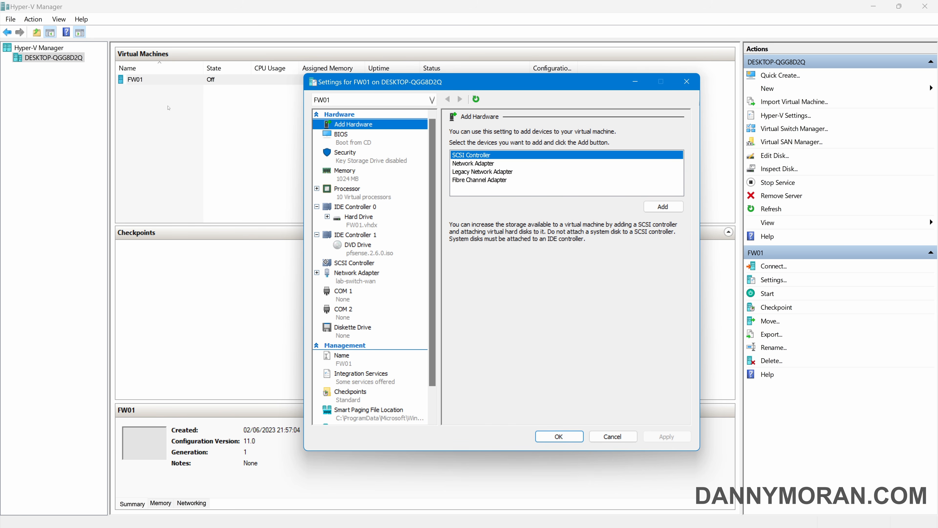
pyautogui.click(360, 193)
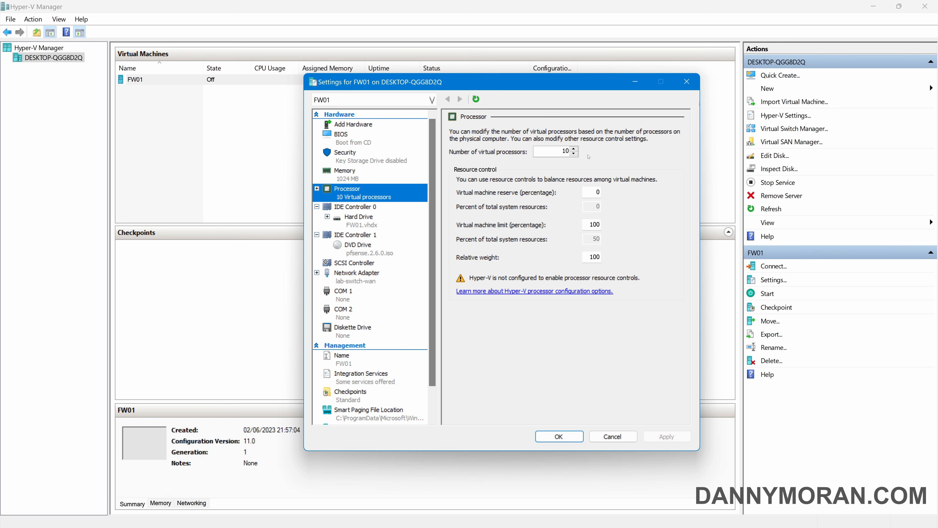
pyautogui.click(569, 151)
pyautogui.press('BackSpace')
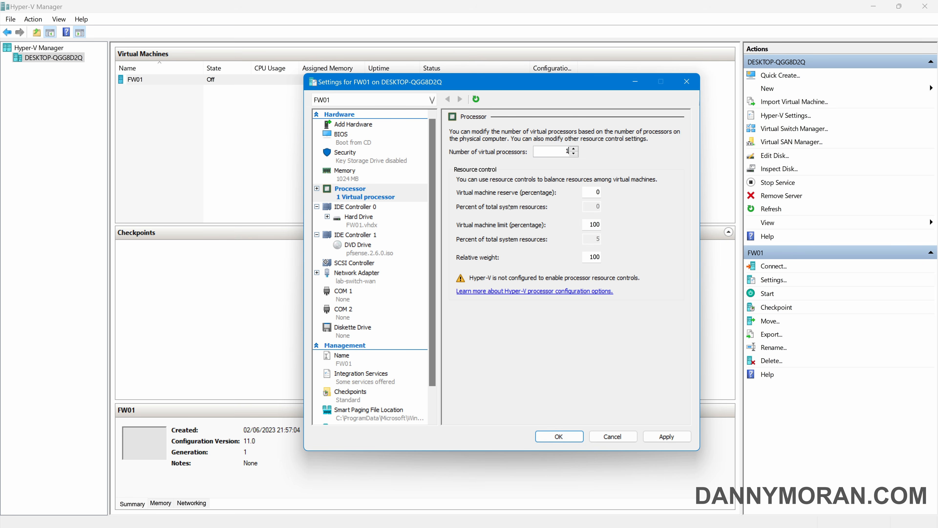
pyautogui.click(360, 396)
pyautogui.click(489, 296)
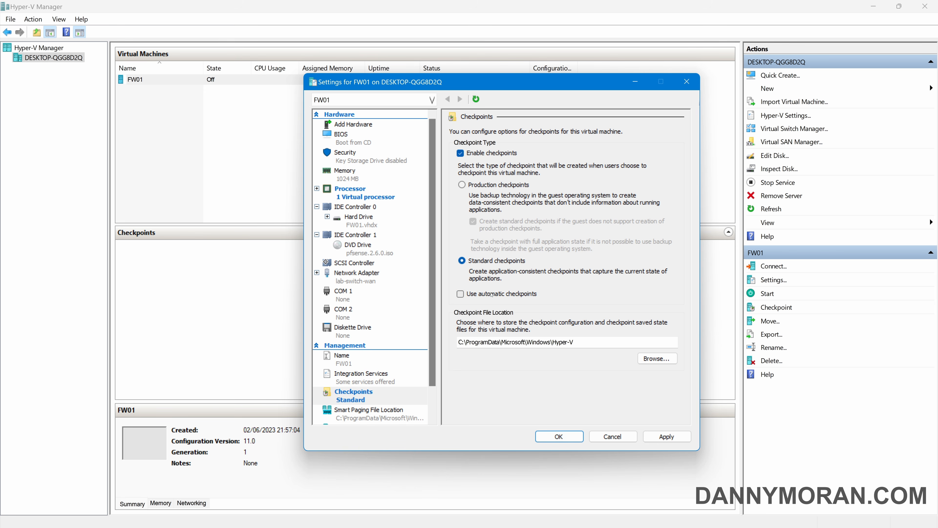
pyautogui.click(677, 437)
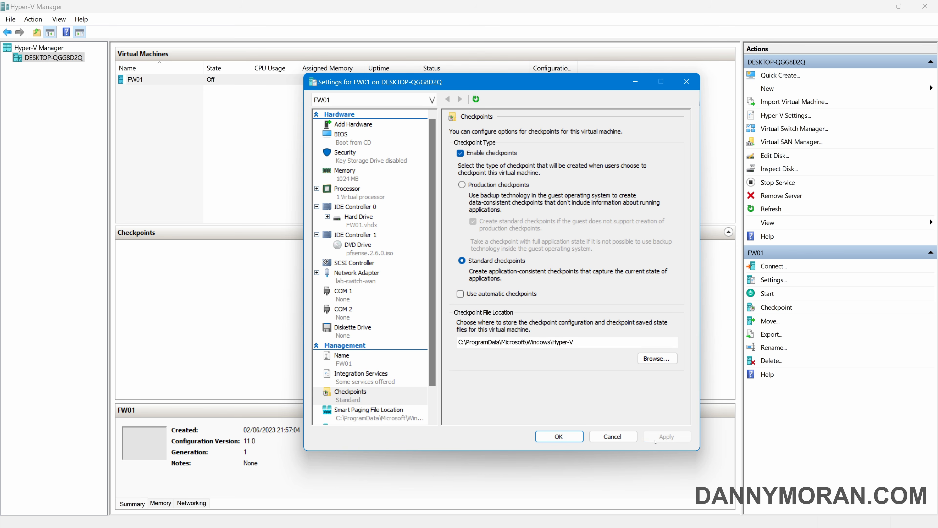
pyautogui.click(559, 437)
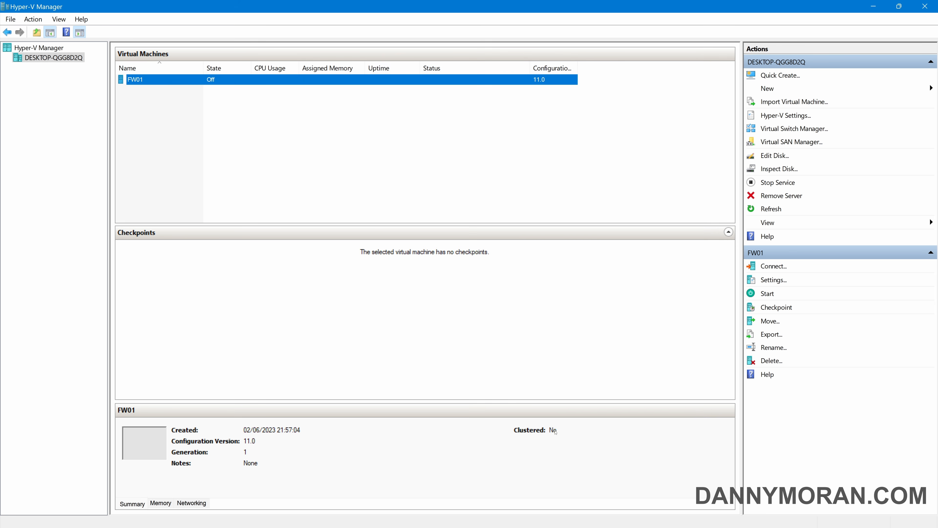
# Connect to FW01's console and start it so the pfSense installer boots
pyautogui.doubleClick(163, 80)
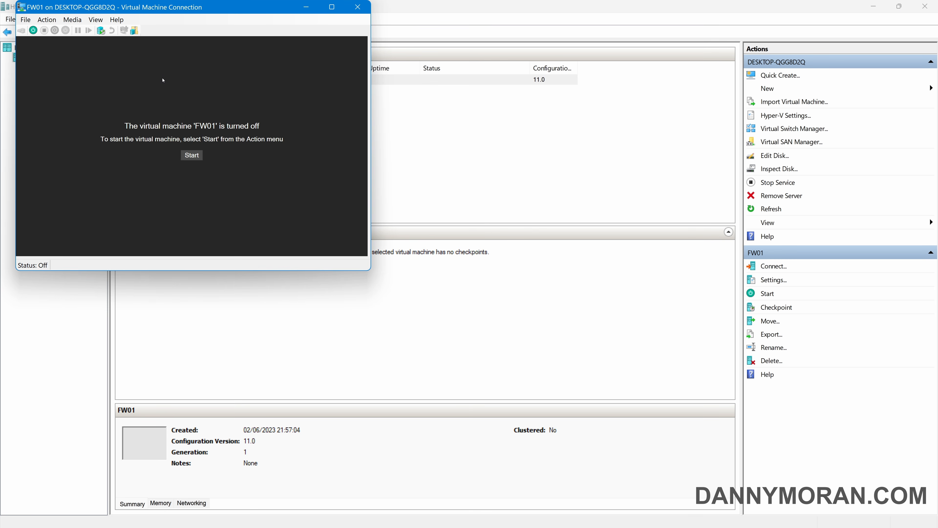
pyautogui.click(190, 155)
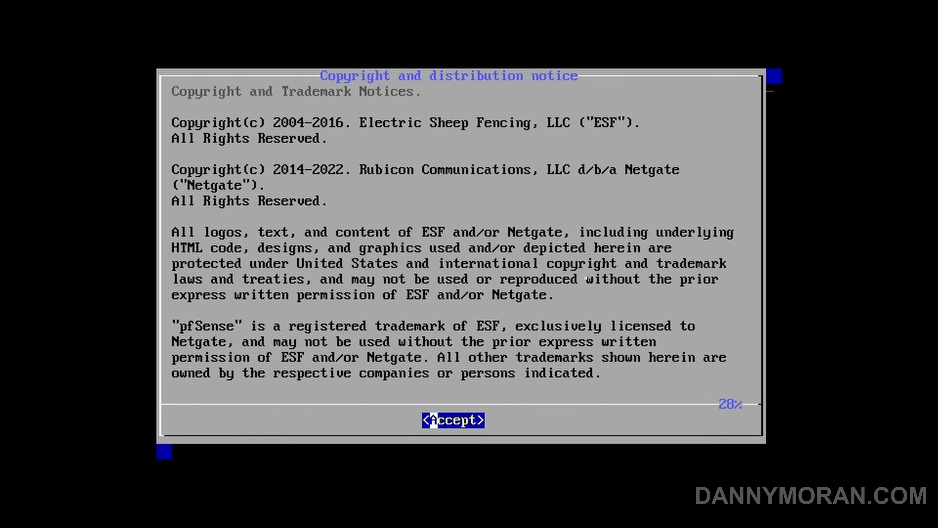
# Accept the copyright notice, start the install, and continue with the United Kingdom uk.kbd keymap
pyautogui.press('Return')
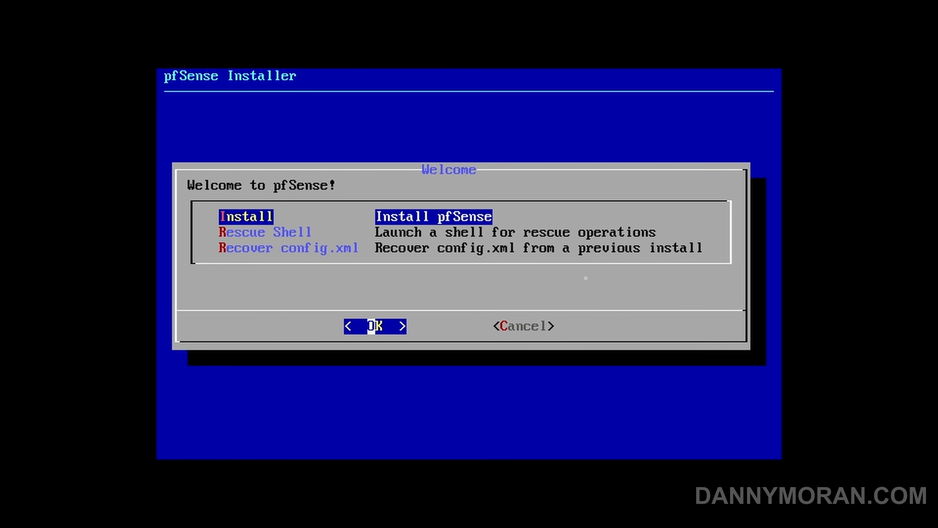
pyautogui.press('Return')
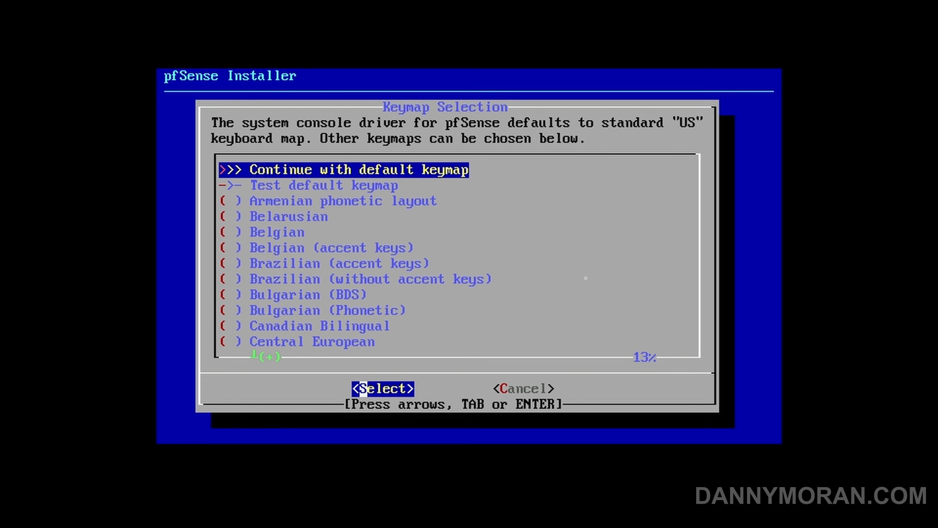
pyautogui.press('Down')
pyautogui.press('Down')
pyautogui.press('Down')
pyautogui.press('Down')
pyautogui.press('Down')
pyautogui.press('Down')
pyautogui.press('Down')
pyautogui.press('Down')
pyautogui.press('Down')
pyautogui.press('Down')
pyautogui.press('Down')
pyautogui.press('Down')
pyautogui.press('Down')
pyautogui.press('Down')
pyautogui.press('Down')
pyautogui.press('Down')
pyautogui.press('Down')
pyautogui.press('Down')
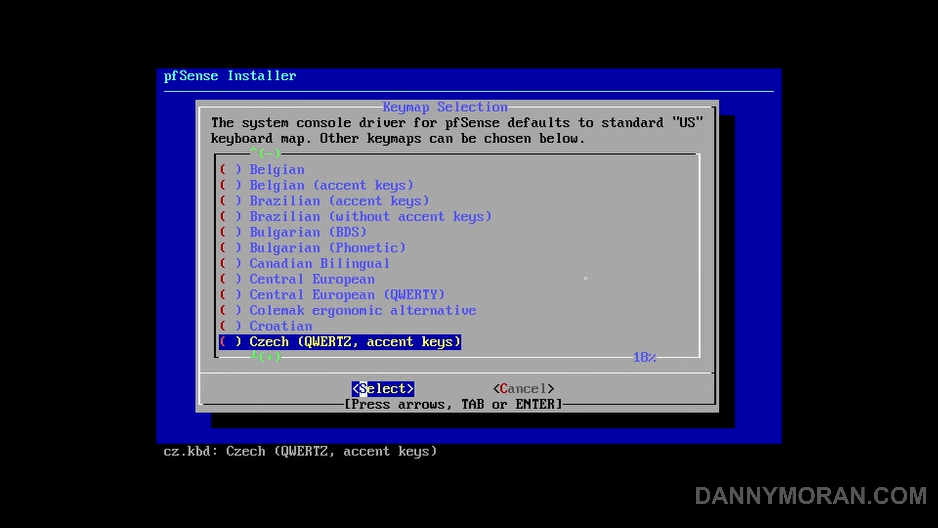
pyautogui.press('Down')
pyautogui.press('Down')
pyautogui.press('Down')
pyautogui.press('Down')
pyautogui.press('Down')
pyautogui.press('Down')
pyautogui.press('Down')
pyautogui.press('Down')
pyautogui.press('Down')
pyautogui.press('Down')
pyautogui.press('Down')
pyautogui.press('Down')
pyautogui.press('Down')
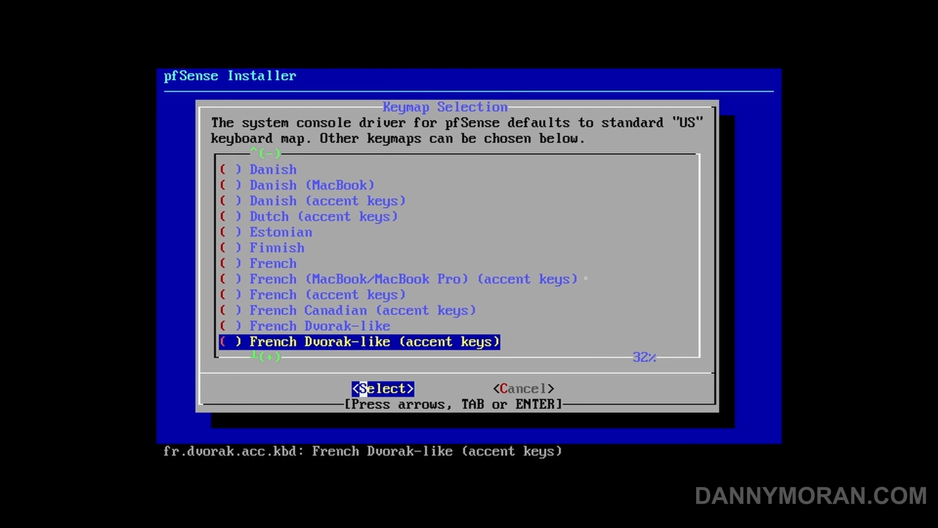
pyautogui.press('Down')
pyautogui.press('Down')
pyautogui.press('Down')
pyautogui.press('Down')
pyautogui.press('Down')
pyautogui.press('Down')
pyautogui.press('Down')
pyautogui.press('Down')
pyautogui.press('Down')
pyautogui.press('Down')
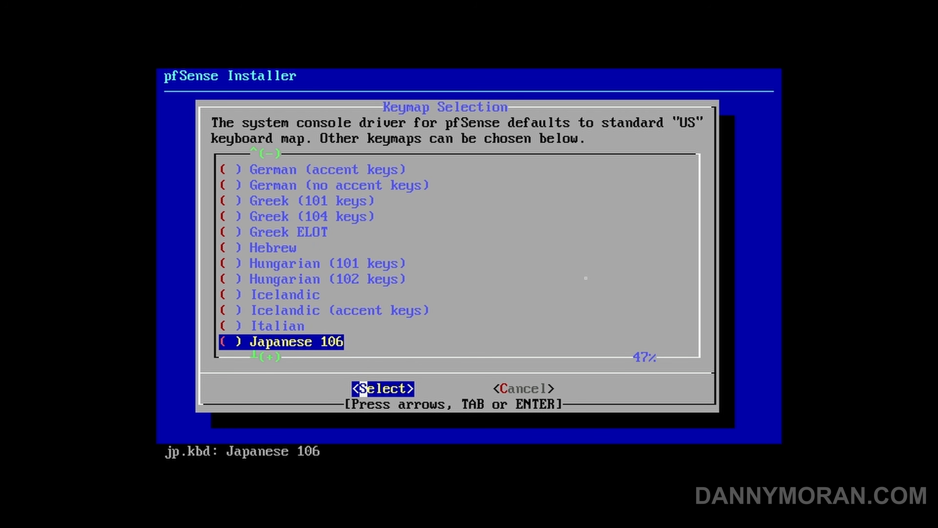
pyautogui.press('Down')
pyautogui.press('Down')
pyautogui.press('Down')
pyautogui.press('Down')
pyautogui.press('Down')
pyautogui.press('Down')
pyautogui.press('Down')
pyautogui.press('Down')
pyautogui.press('Down')
pyautogui.press('Down')
pyautogui.press('Down')
pyautogui.press('Down')
pyautogui.press('Down')
pyautogui.press('Down')
pyautogui.press('Down')
pyautogui.press('Down')
pyautogui.press('Down')
pyautogui.press('Down')
pyautogui.press('Down')
pyautogui.press('Down')
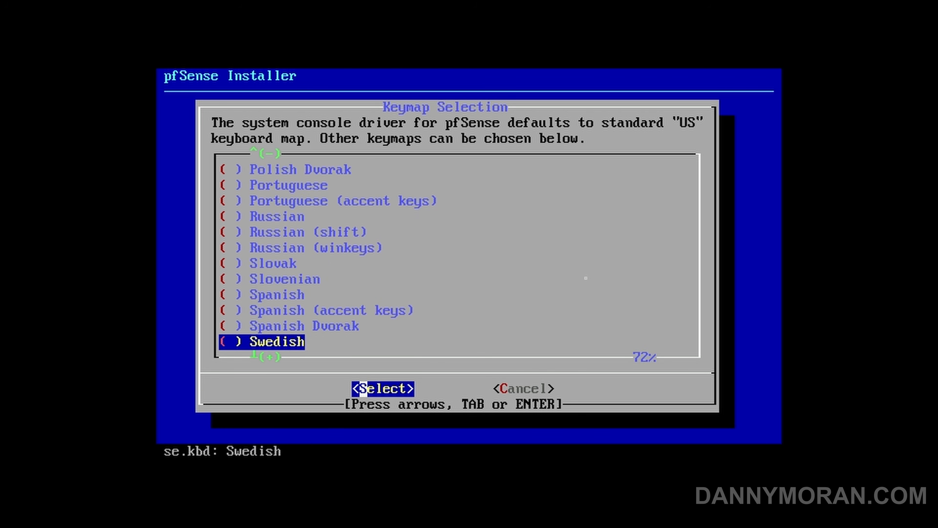
pyautogui.press('Up')
pyautogui.press('Up')
pyautogui.press('Up')
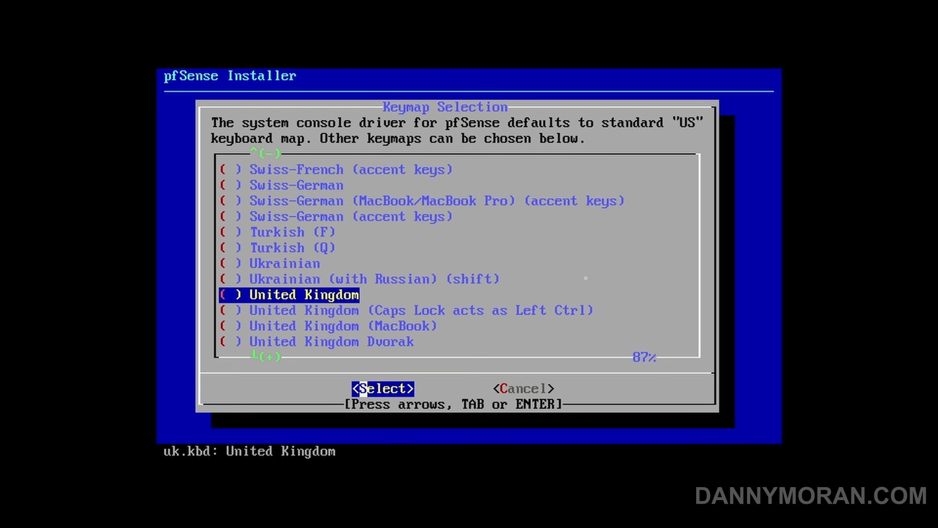
pyautogui.press('Return')
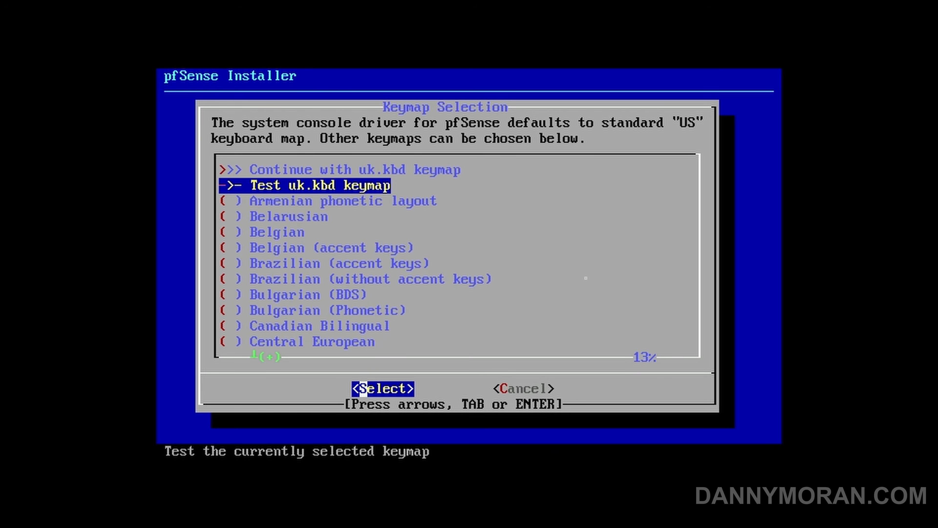
pyautogui.press('Up')
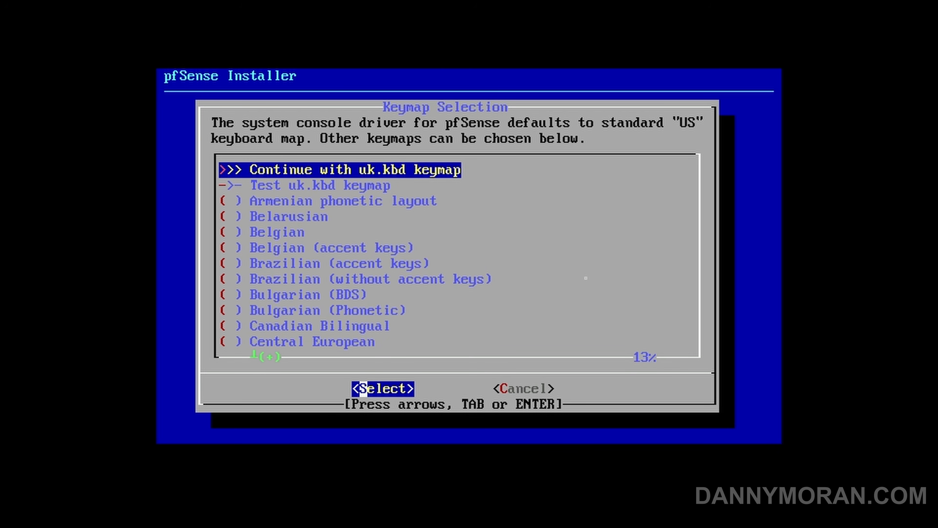
pyautogui.press('Return')
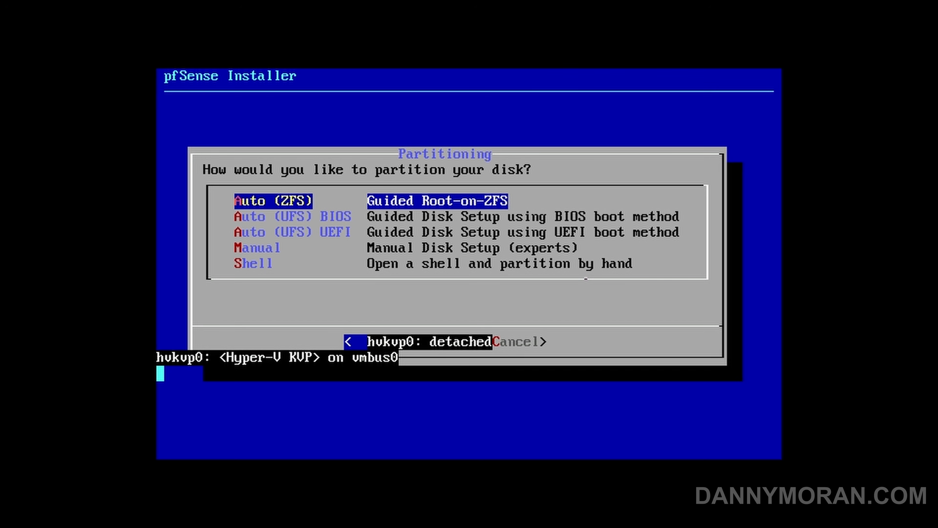
# Choose Auto (ZFS) partitioning with a stripe pool on the da0 disk
pyautogui.press('Down')
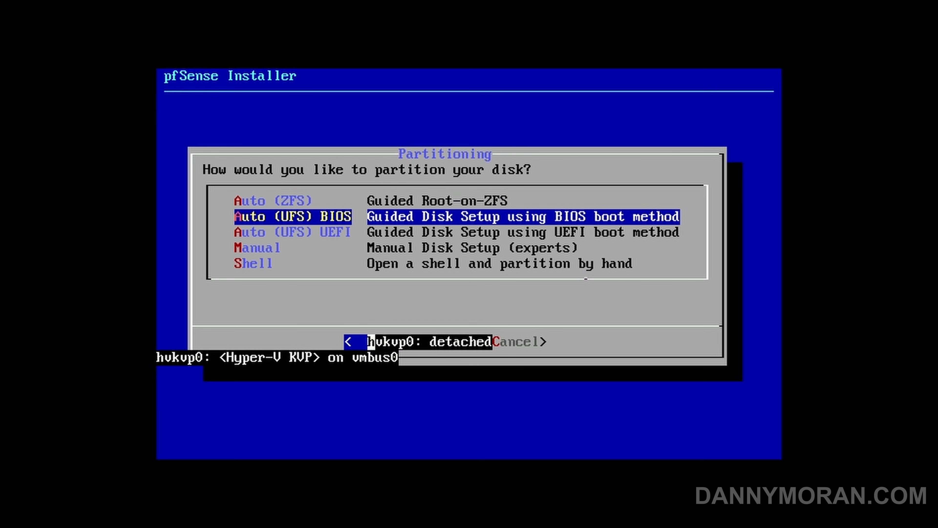
pyautogui.press('Down')
pyautogui.press('Up')
pyautogui.press('Up')
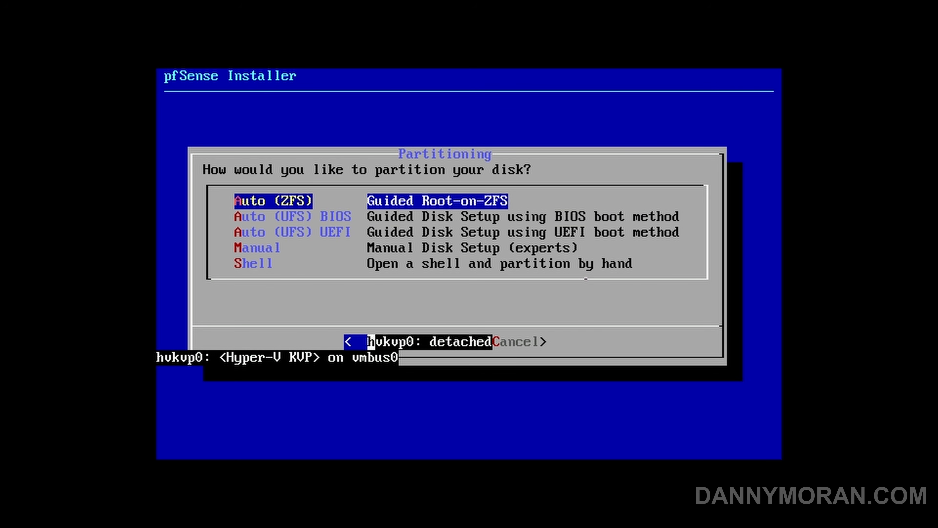
pyautogui.press('Return')
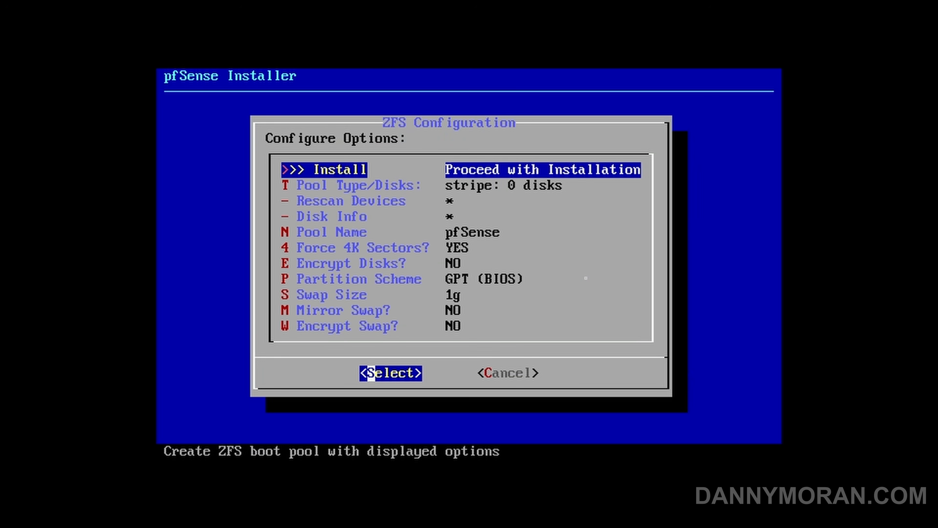
pyautogui.press('Down')
pyautogui.press('Return')
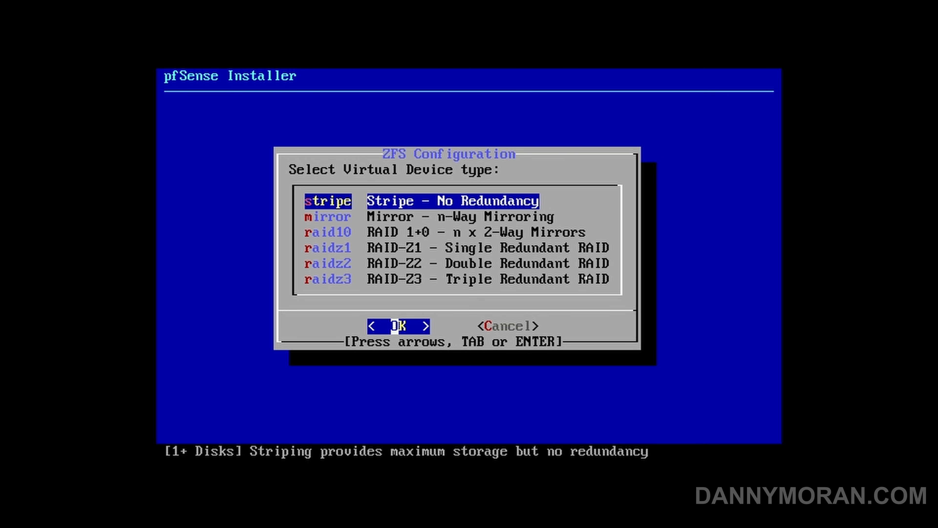
pyautogui.press('Return')
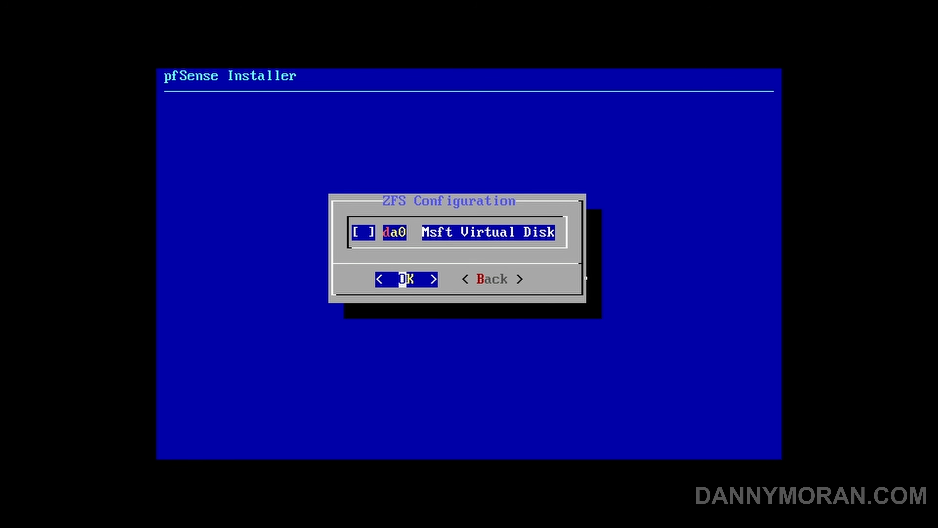
pyautogui.press('space')
pyautogui.press('Return')
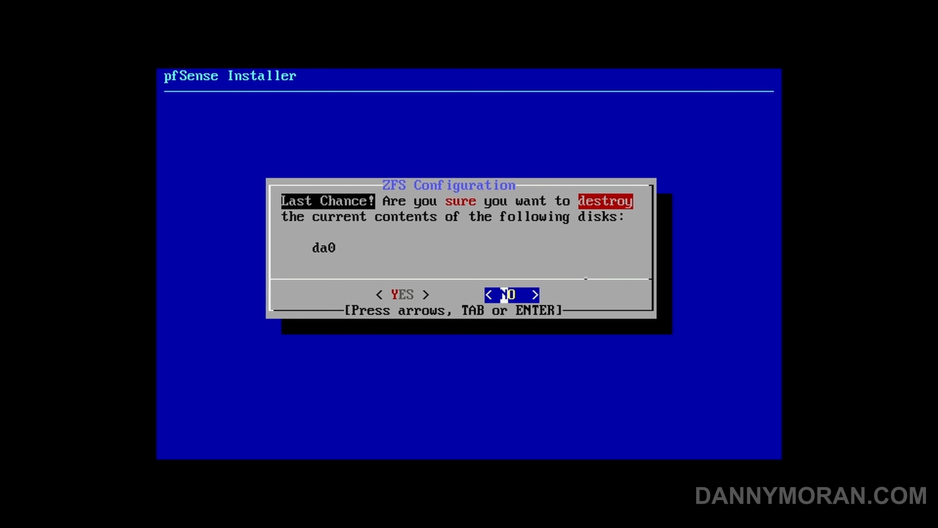
# Confirm wiping da0, finish the install without a shell, and reboot
pyautogui.press('Left')
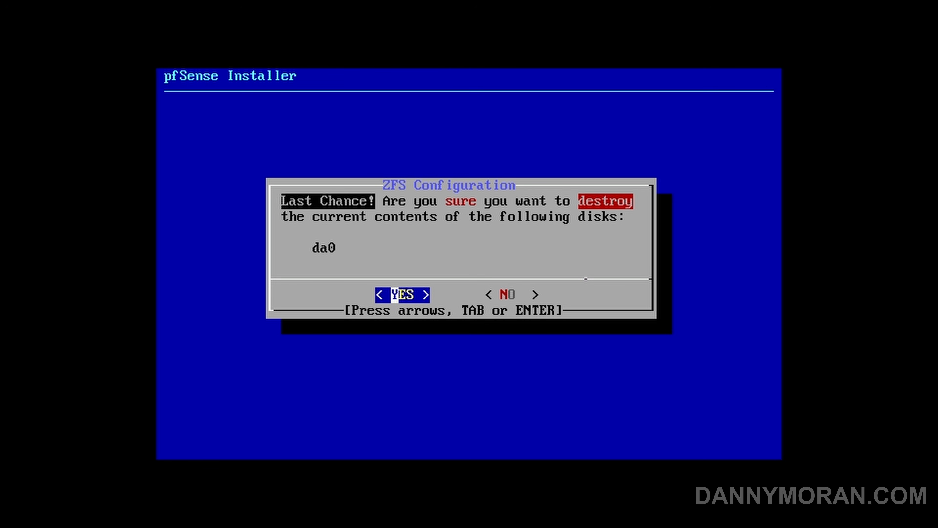
pyautogui.press('Return')
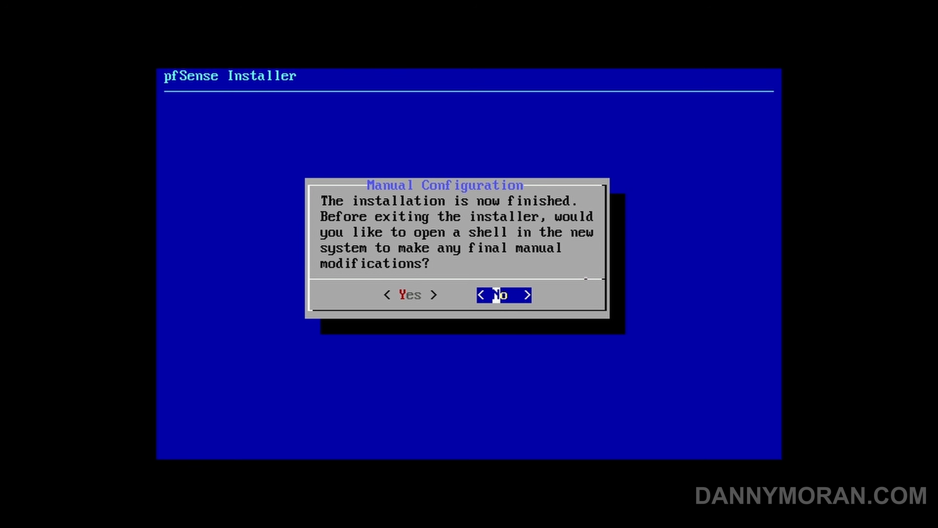
pyautogui.press('Return')
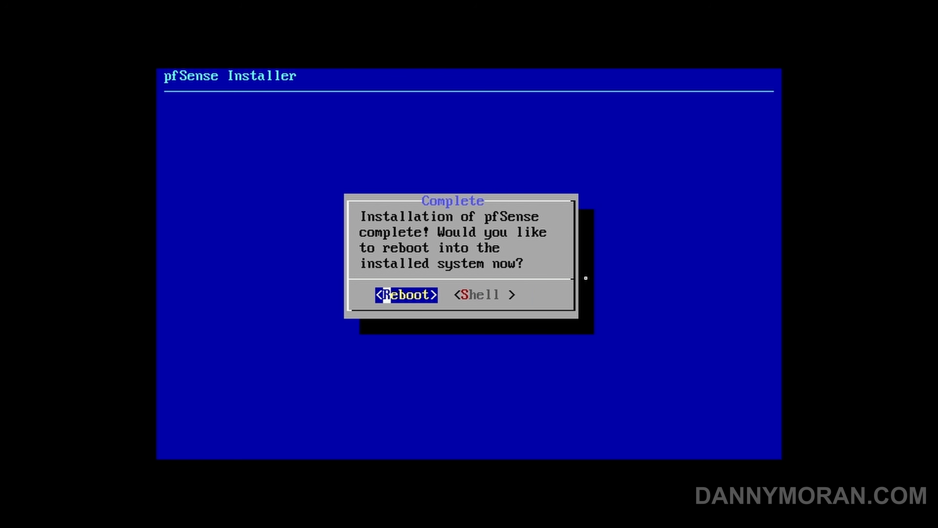
pyautogui.press('Return')
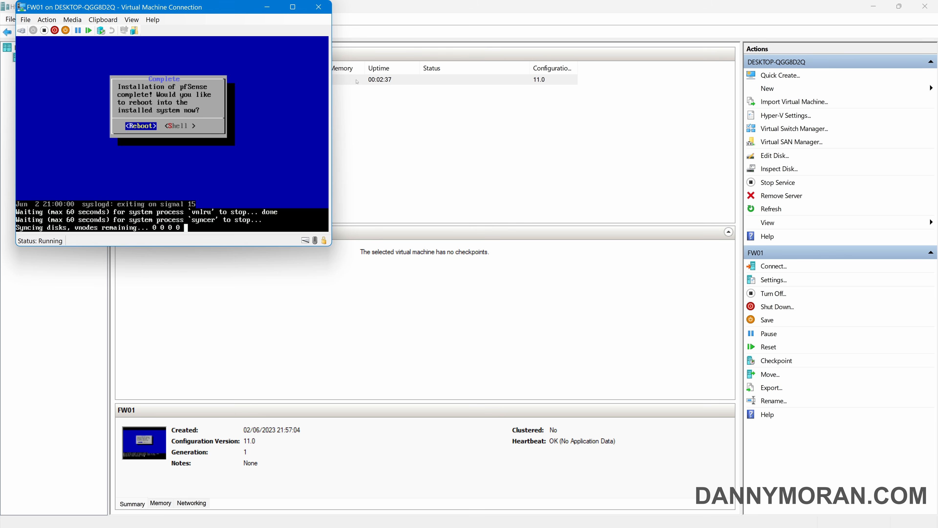
pyautogui.rightClick(356, 82)
# Set FW01's DVD Drive media to None, save the settings, and connect to FW01's console
pyautogui.click(394, 105)
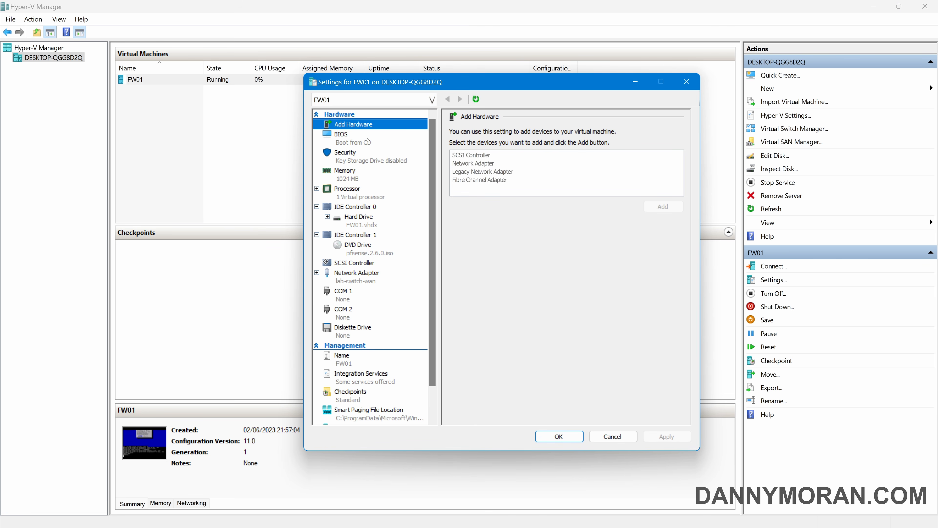
pyautogui.click(369, 251)
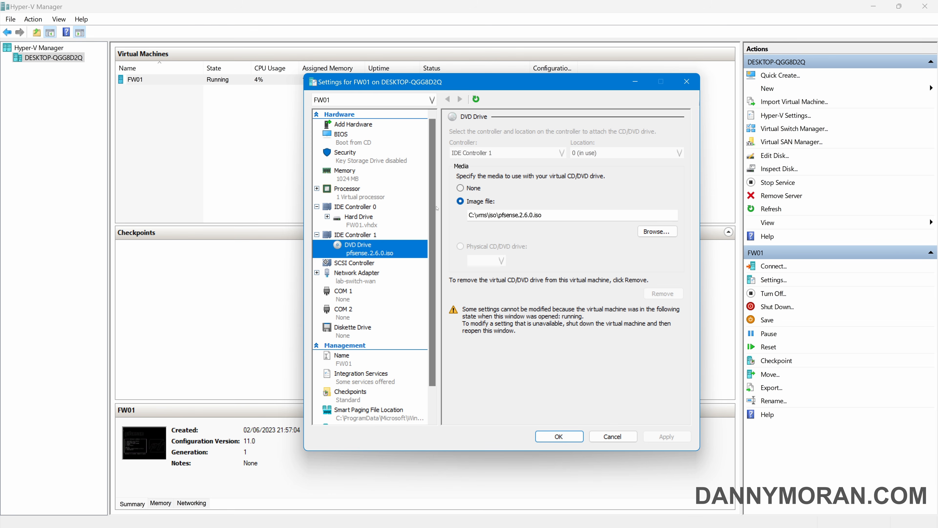
pyautogui.click(473, 189)
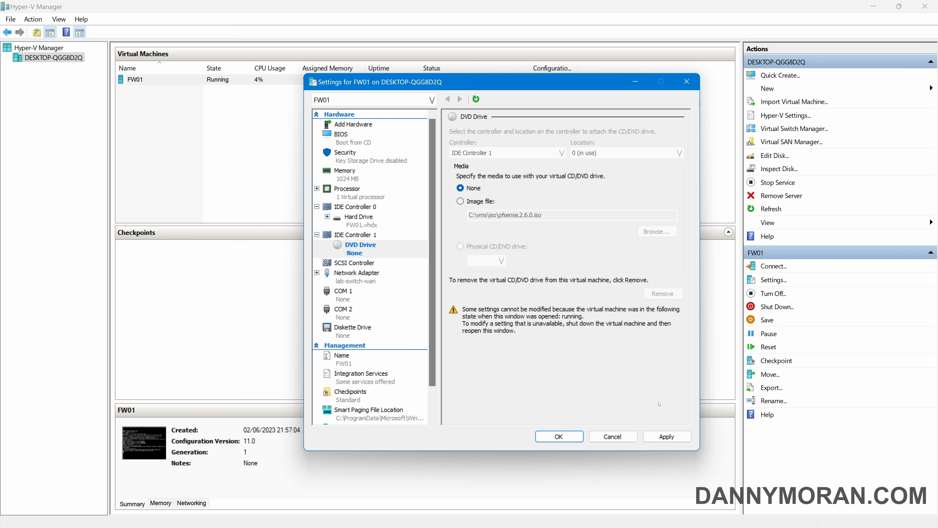
pyautogui.click(657, 434)
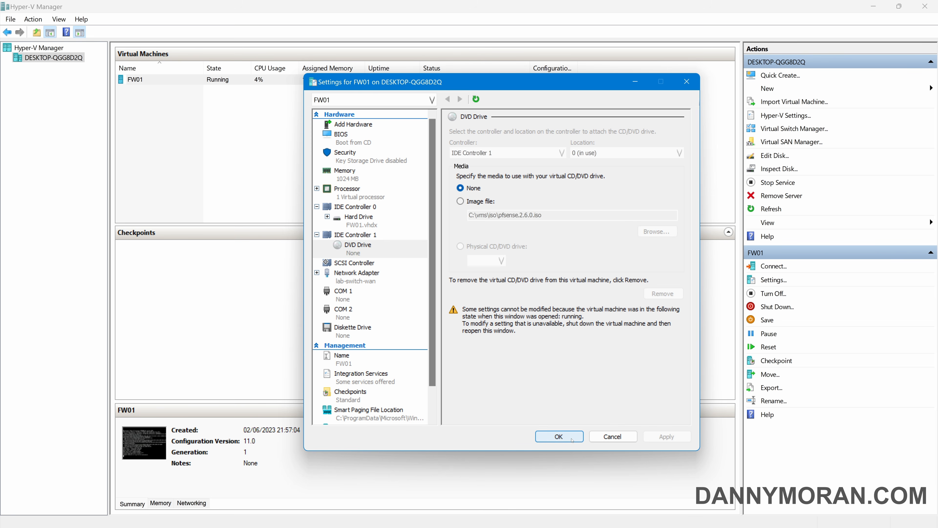
pyautogui.click(572, 440)
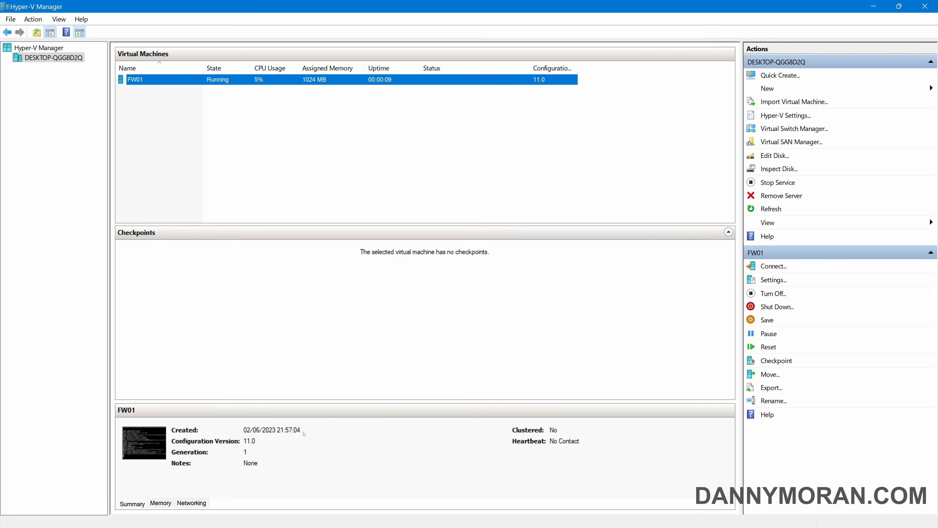
pyautogui.doubleClick(135, 80)
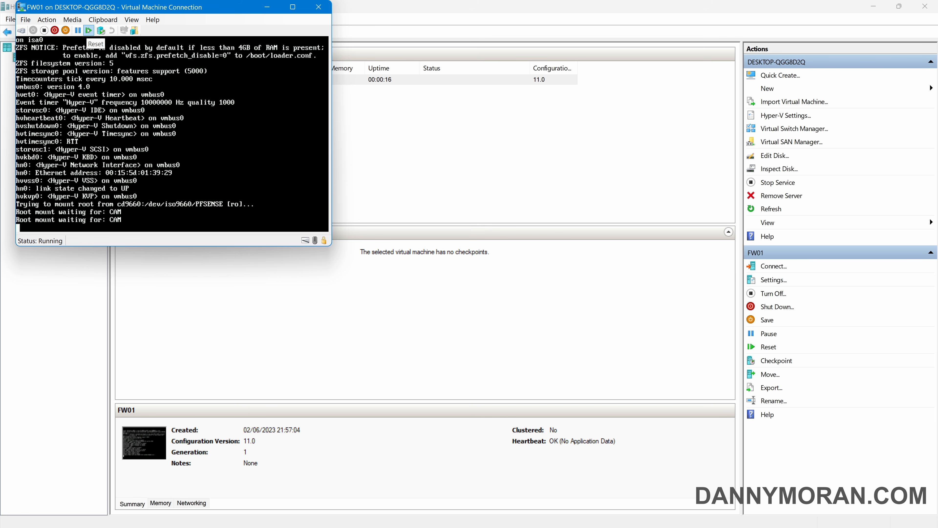
# Reset FW01 so it boots from disk, with the console shown full screen
pyautogui.click(89, 30)
pyautogui.click(196, 144)
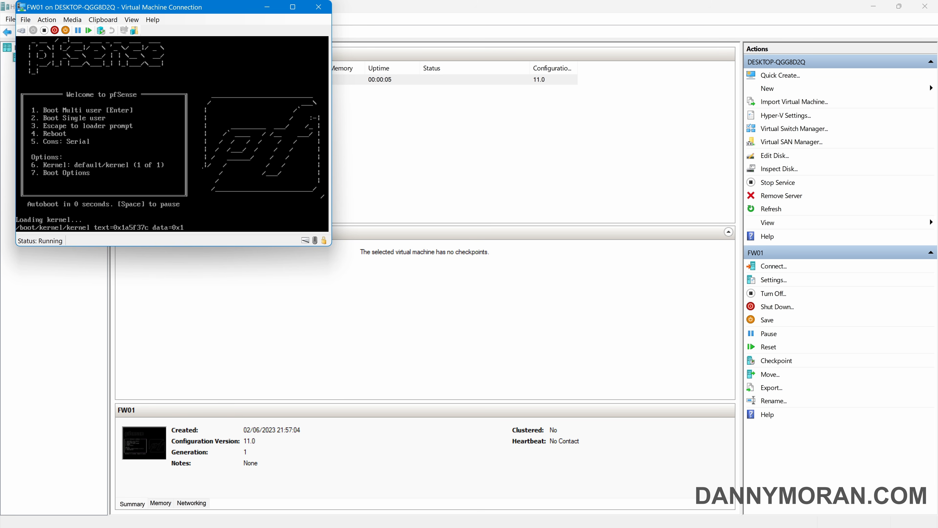
pyautogui.click(293, 7)
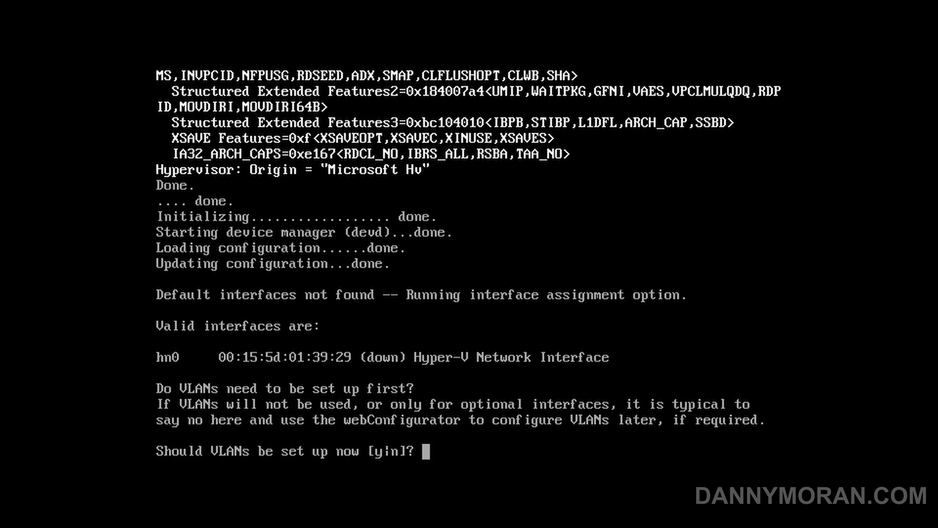
# Skip VLANs, assign hn0 as WAN, leave LAN unassigned, and confirm
pyautogui.write('n')
pyautogui.press('Return')
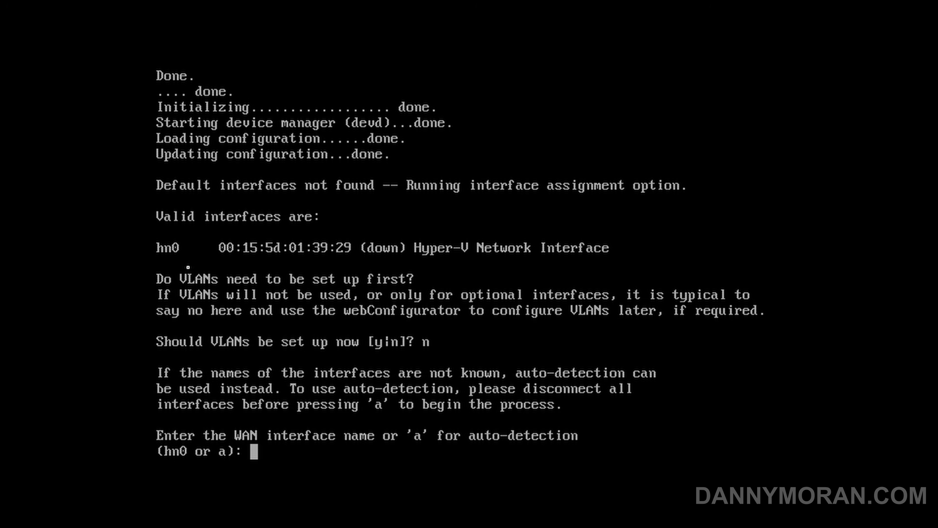
pyautogui.write('hn0')
pyautogui.press('Return')
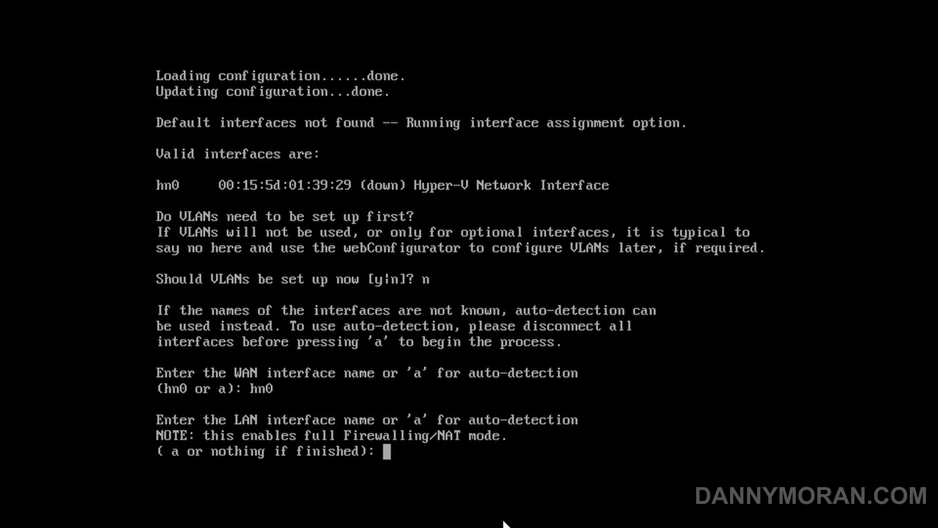
pyautogui.press('Return')
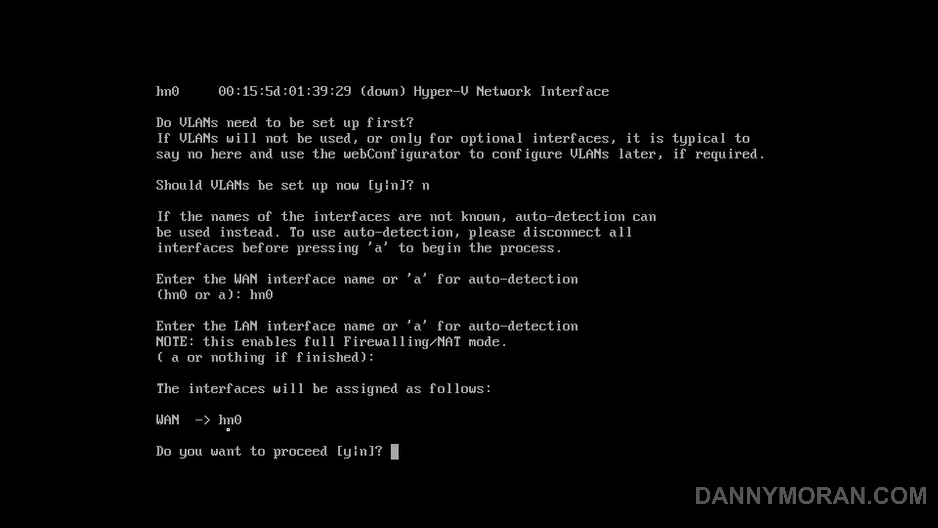
pyautogui.write('y')
pyautogui.press('Return')
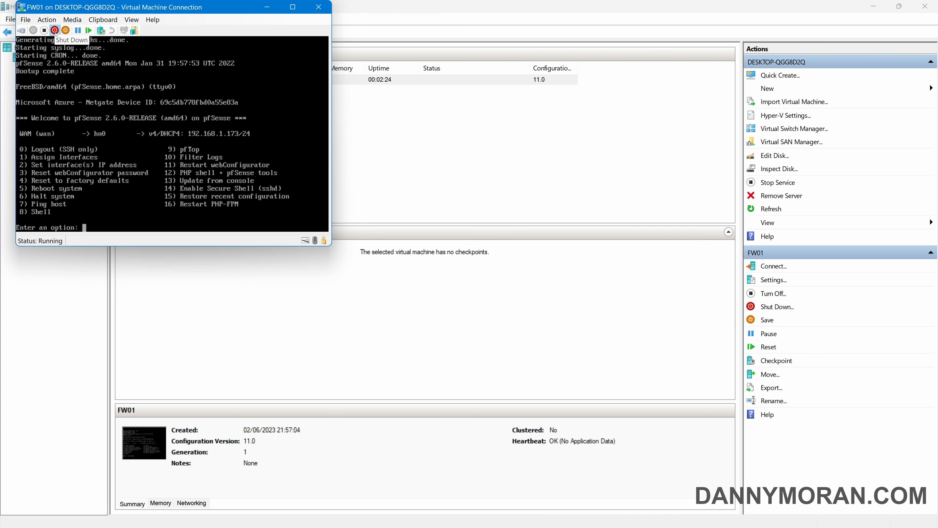
# Shut down FW01 and close its console window
pyautogui.click(55, 30)
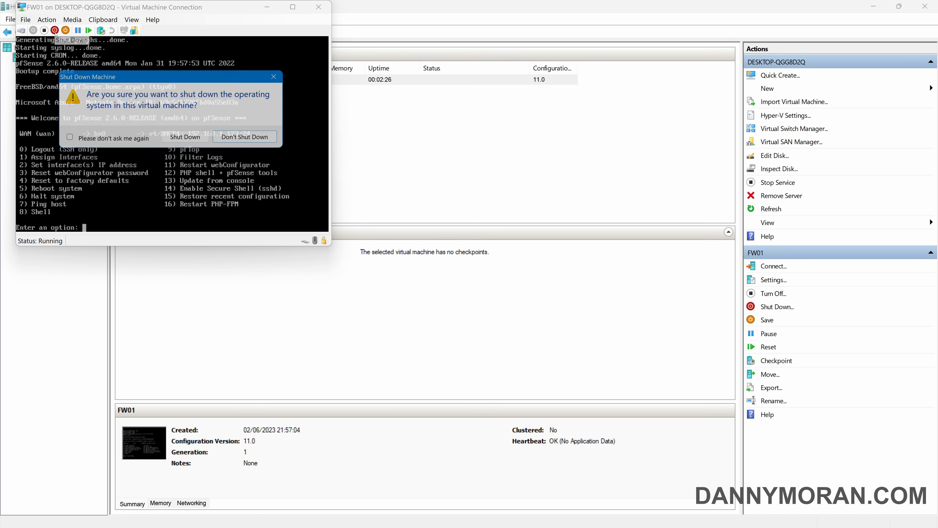
pyautogui.click(188, 139)
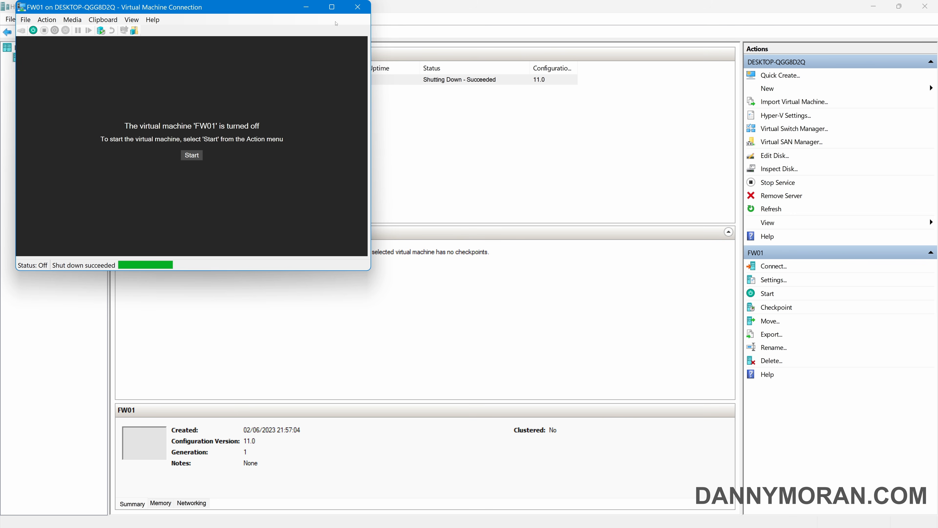
pyautogui.click(358, 7)
# Add a network adapter on lab-switch-lan to FW01 and save the settings
pyautogui.rightClick(171, 80)
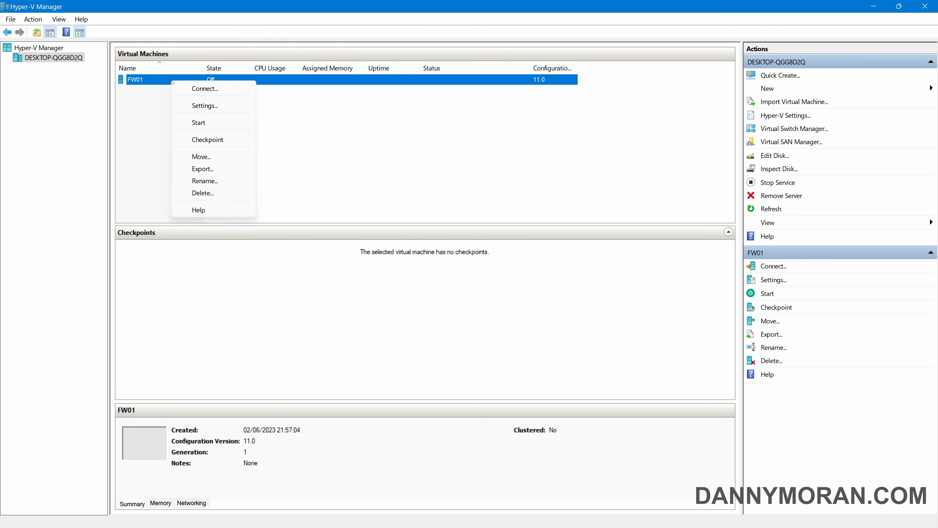
pyautogui.click(205, 106)
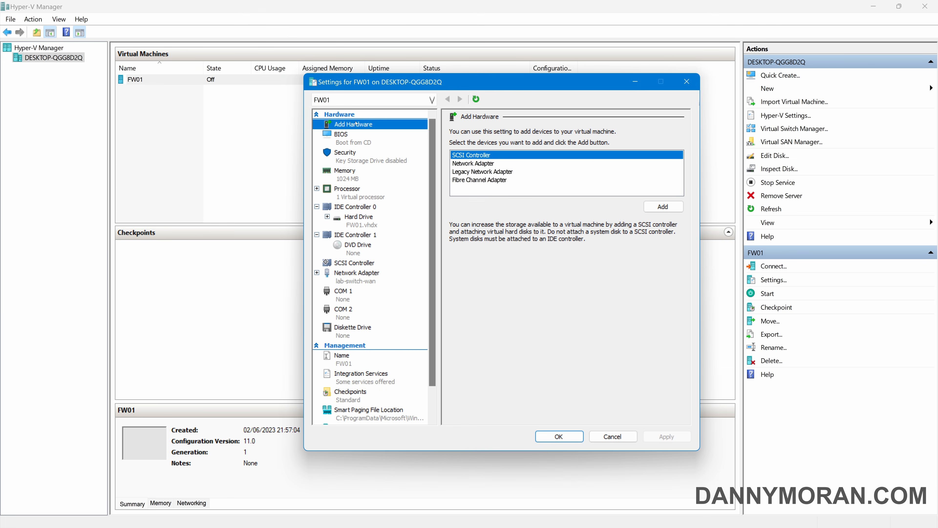
pyautogui.click(476, 163)
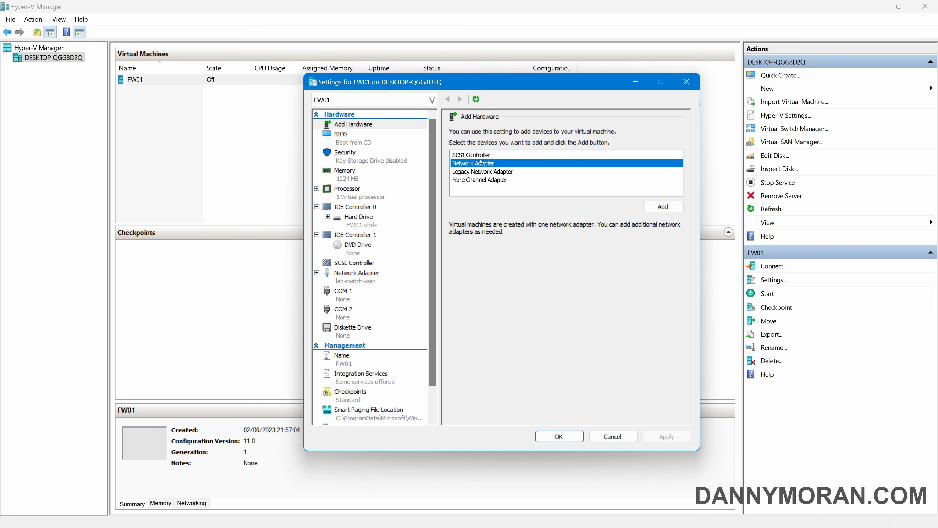
pyautogui.click(662, 206)
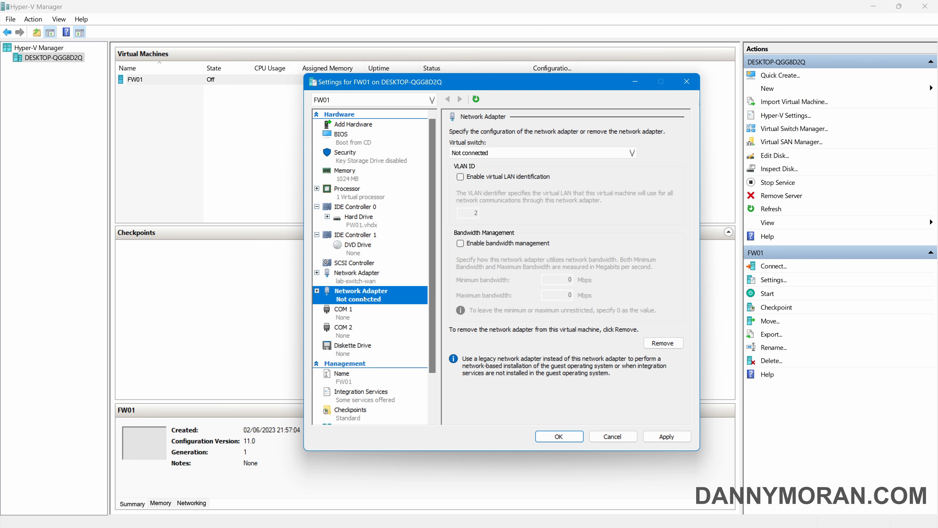
pyautogui.click(480, 153)
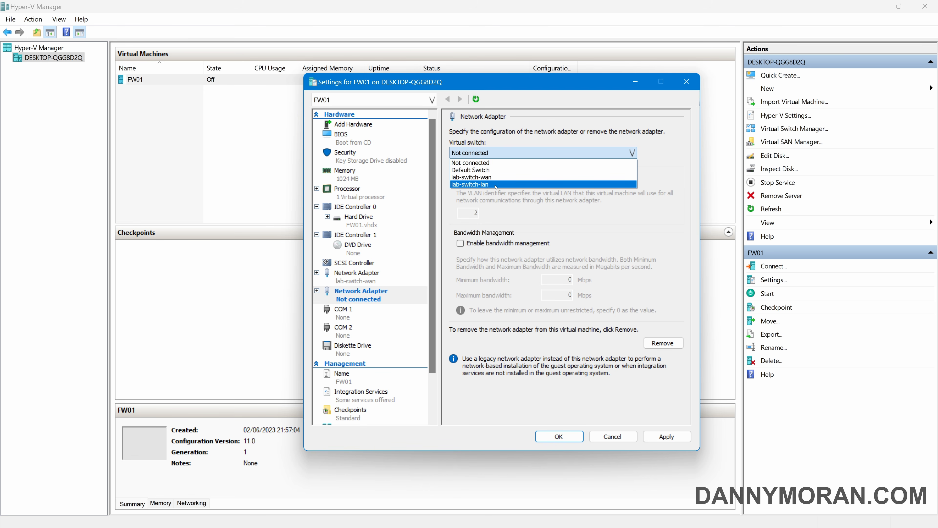
pyautogui.click(487, 185)
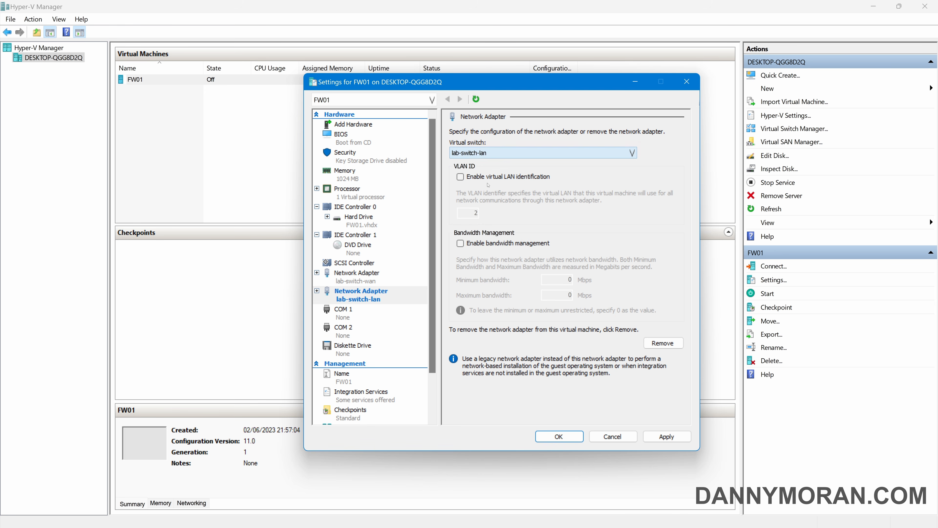
pyautogui.click(668, 435)
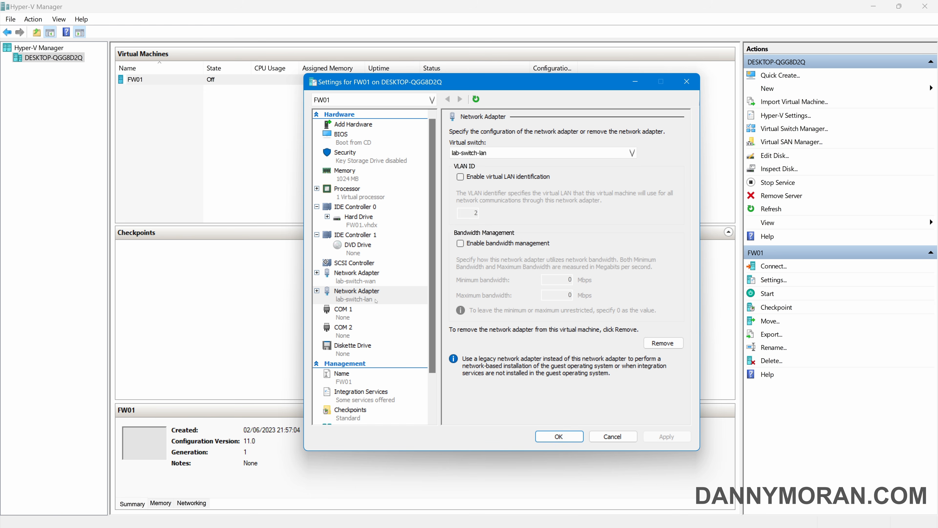
pyautogui.click(573, 439)
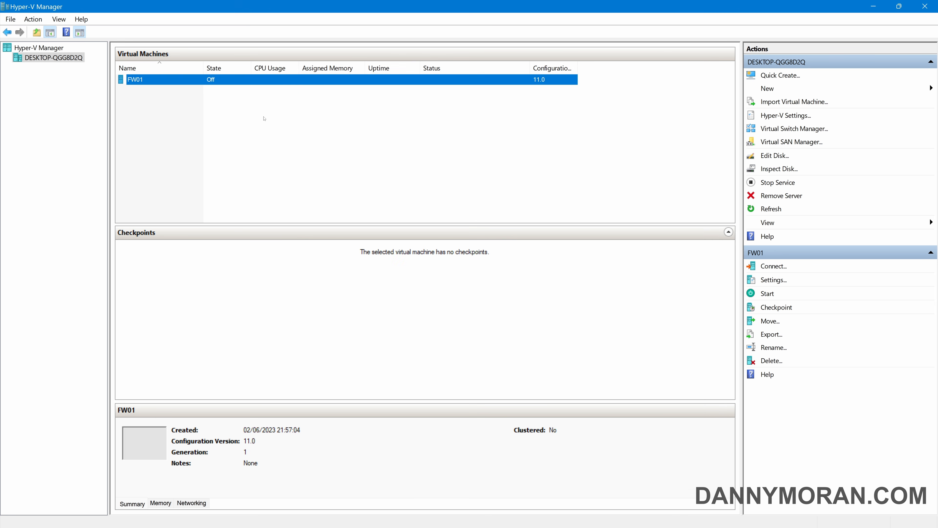
# Start FW01 from its console and choose option 1, Assign Interfaces
pyautogui.doubleClick(134, 81)
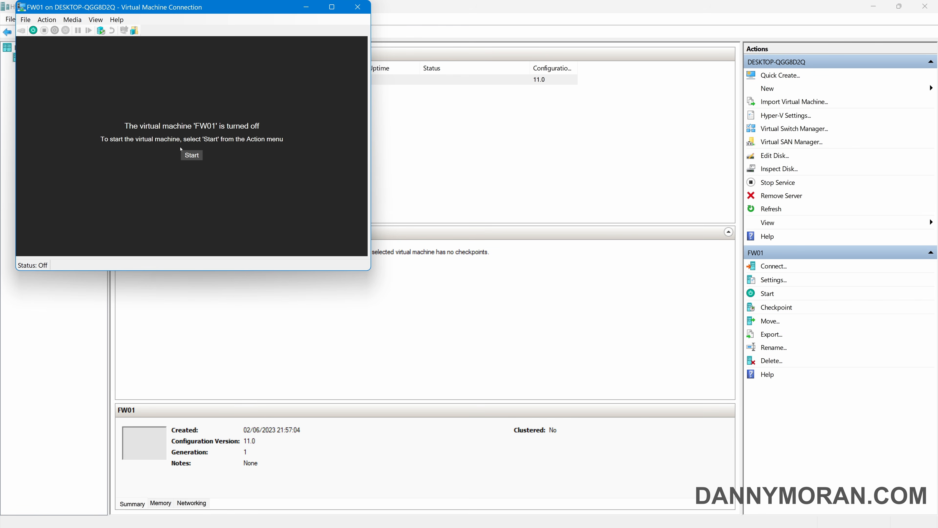
pyautogui.click(187, 154)
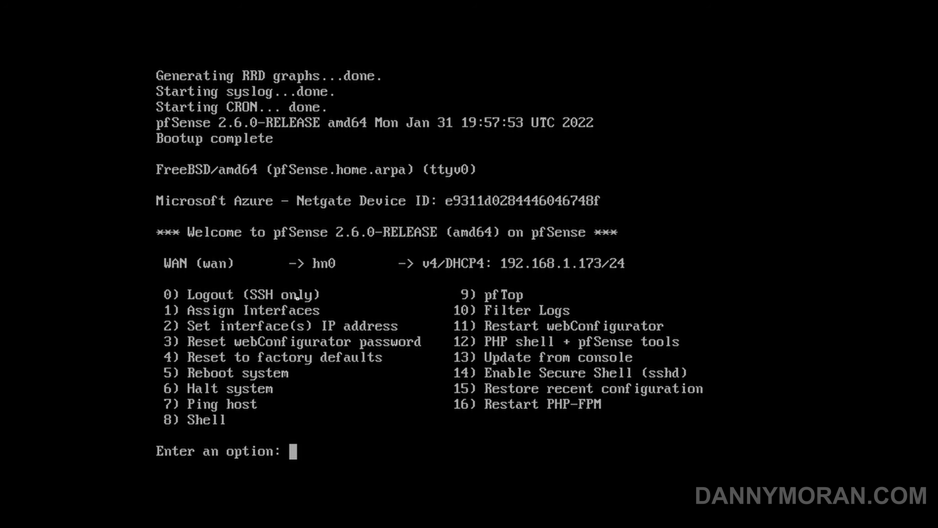
pyautogui.write('1')
pyautogui.press('Return')
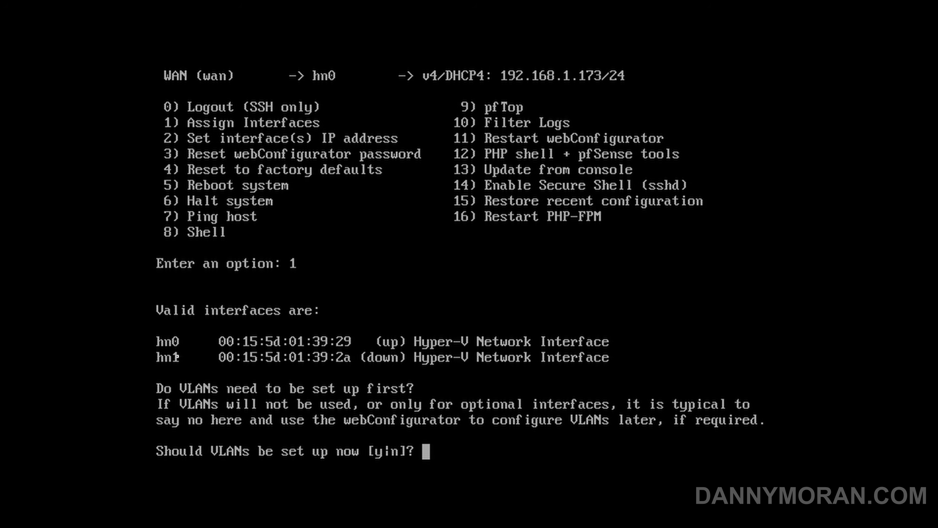
# Decline VLANs, set WAN to hn0 and LAN to hn1, and confirm
pyautogui.write('n')
pyautogui.press('Return')
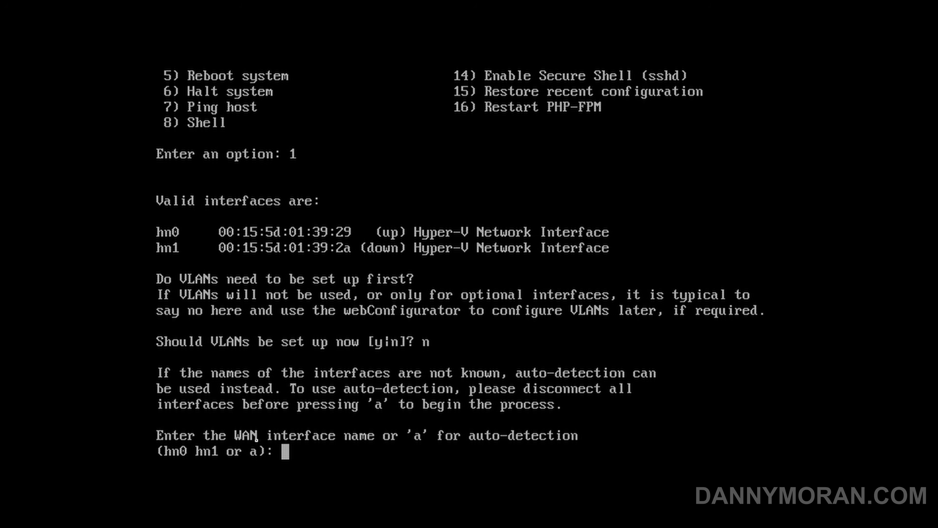
pyautogui.write('hn0')
pyautogui.press('Return')
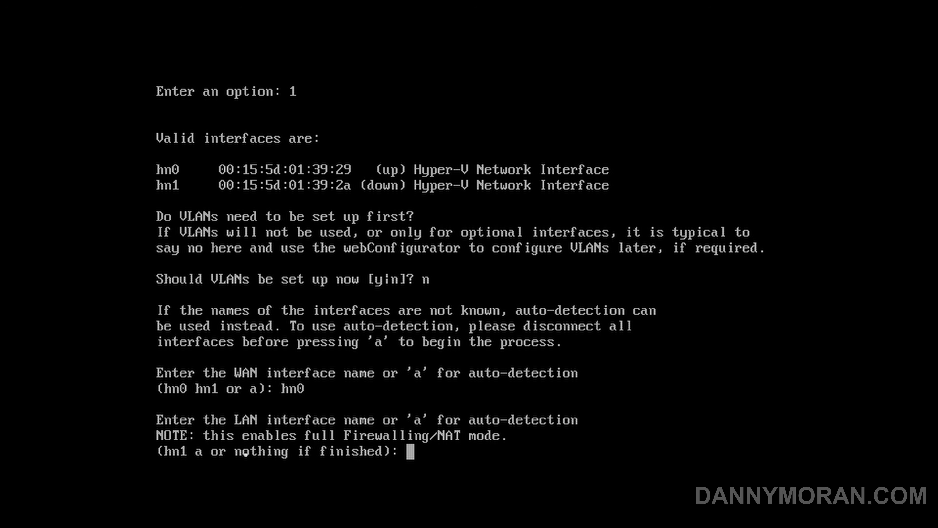
pyautogui.write('hn1')
pyautogui.press('Return')
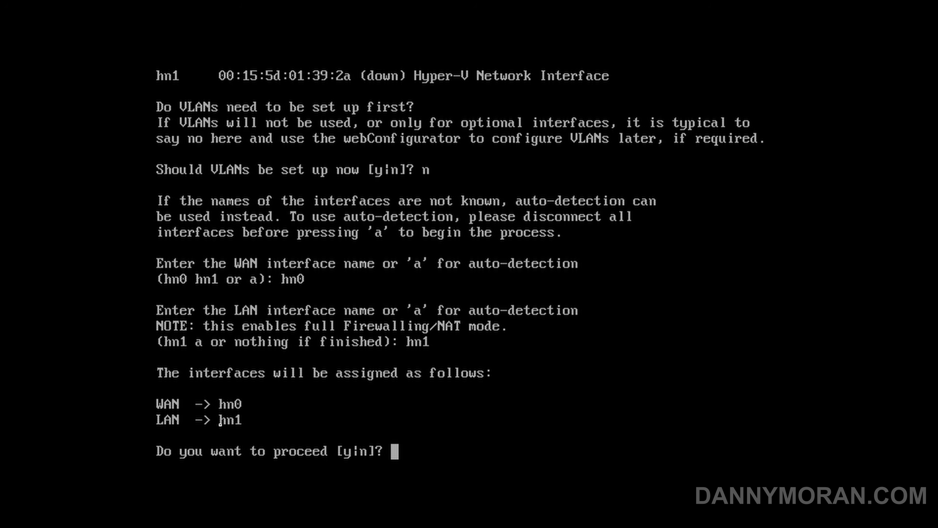
pyautogui.write('y')
pyautogui.press('Return')
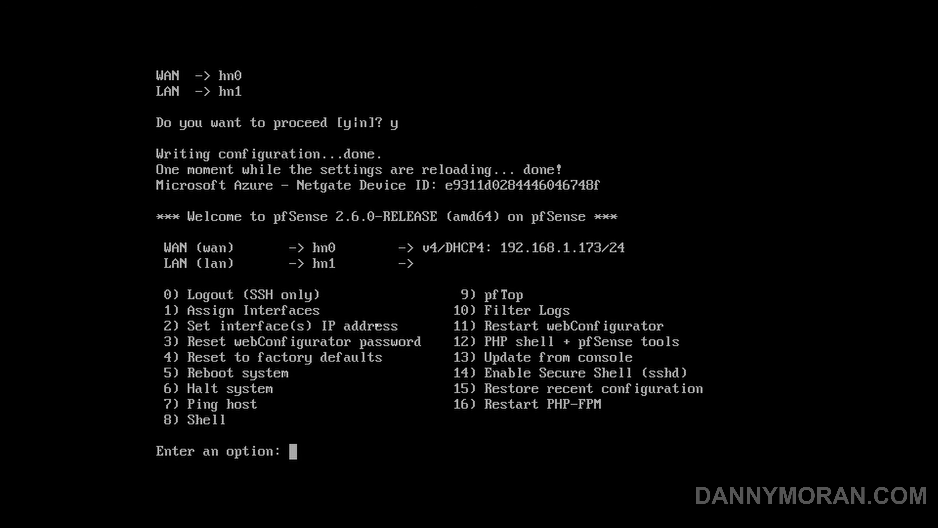
# Use option 2 to give LAN (interface 2) 10.0.0.254/24, with no gateway and no IPv6
pyautogui.write('2')
pyautogui.press('Return')
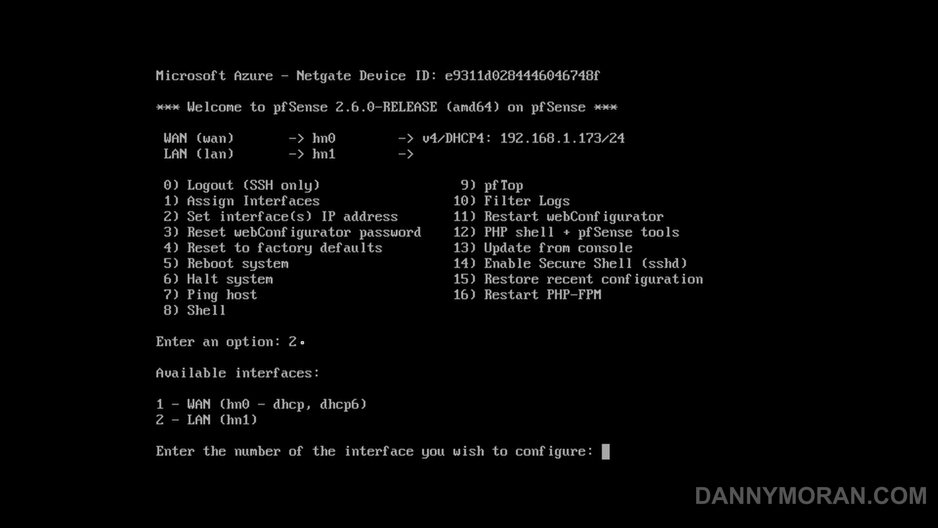
pyautogui.write('2')
pyautogui.press('Return')
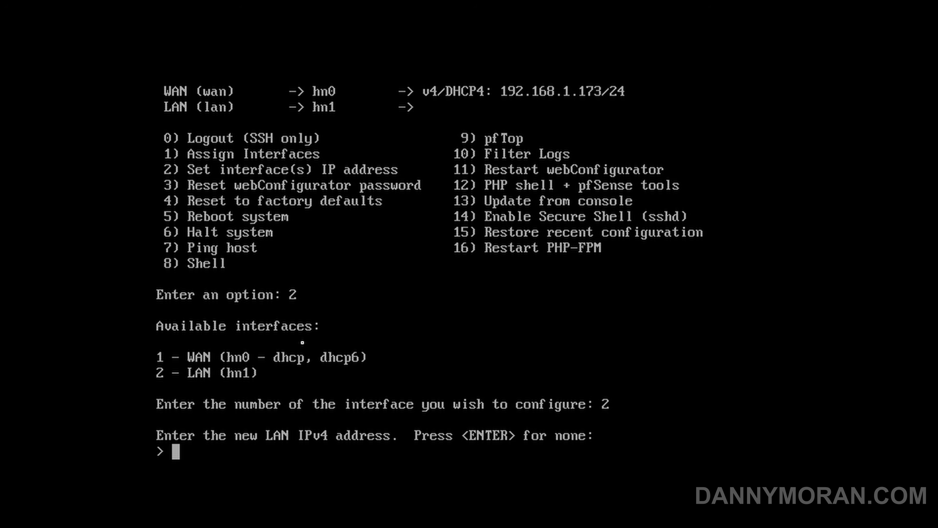
pyautogui.write('10.0.0.')
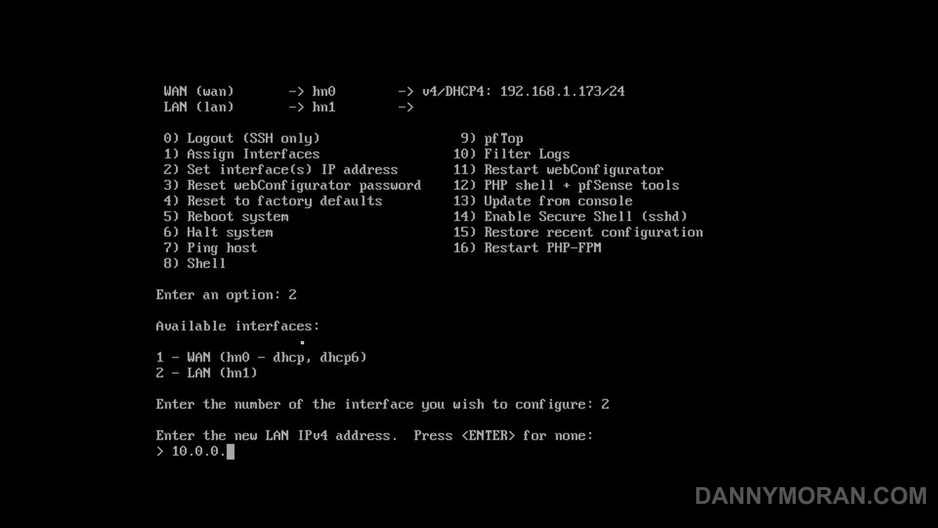
pyautogui.write('254')
pyautogui.press('Return')
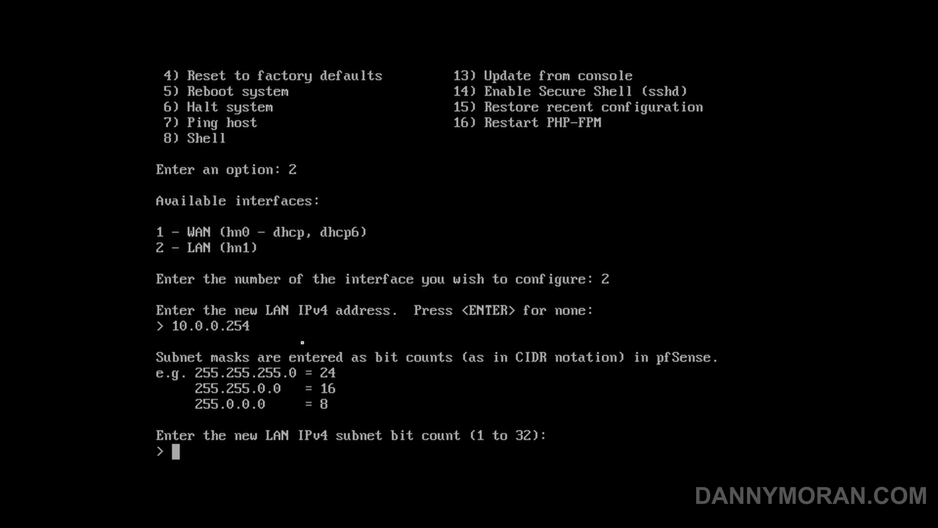
pyautogui.write('24')
pyautogui.press('Return')
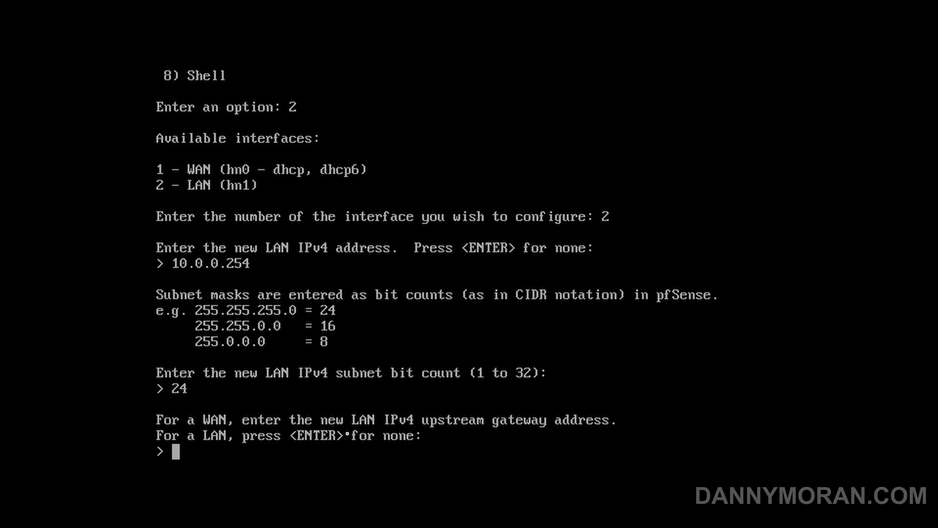
pyautogui.press('Return')
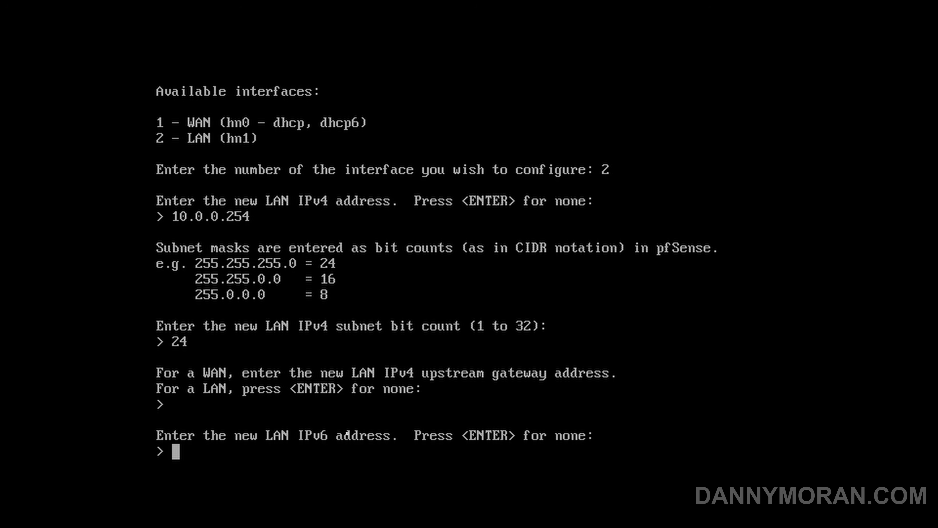
pyautogui.press('Return')
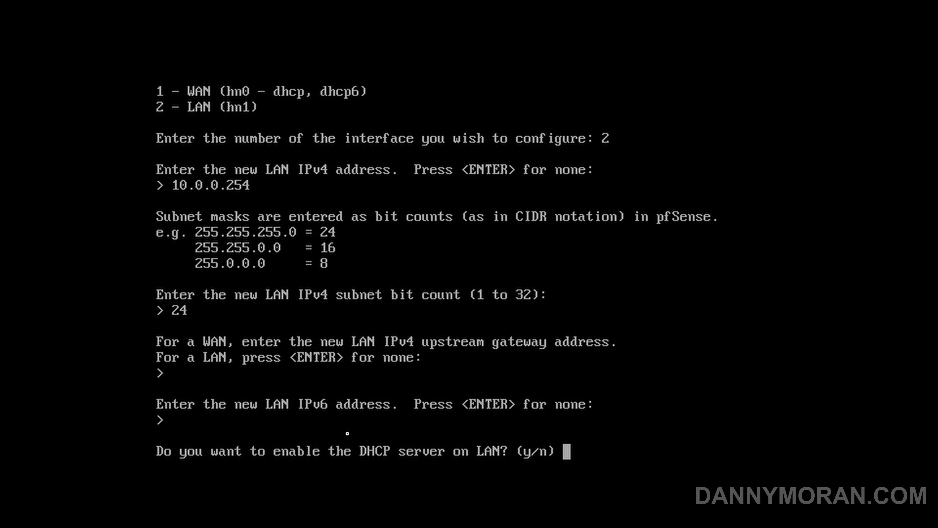
# Decline the LAN DHCP server, revert the webConfigurator to HTTP, and return to the menu
pyautogui.write('n')
pyautogui.press('Return')
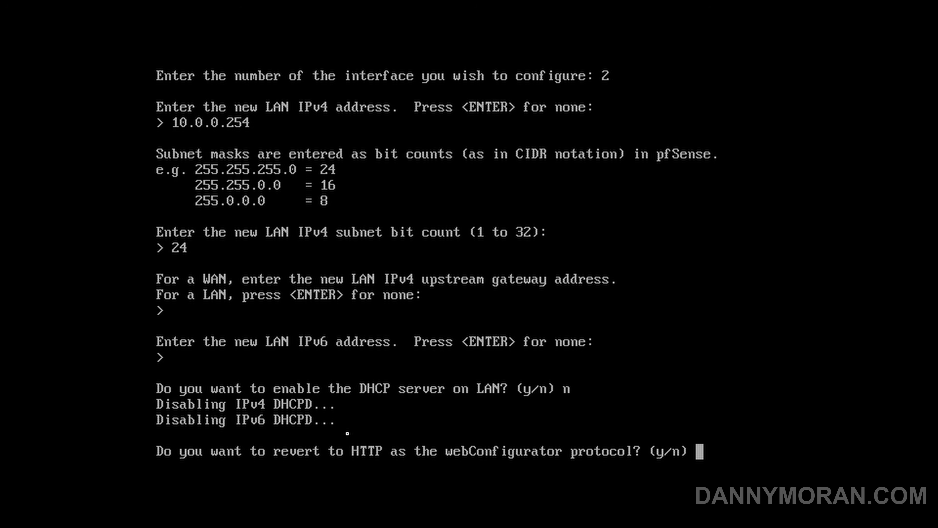
pyautogui.write('y')
pyautogui.press('Return')
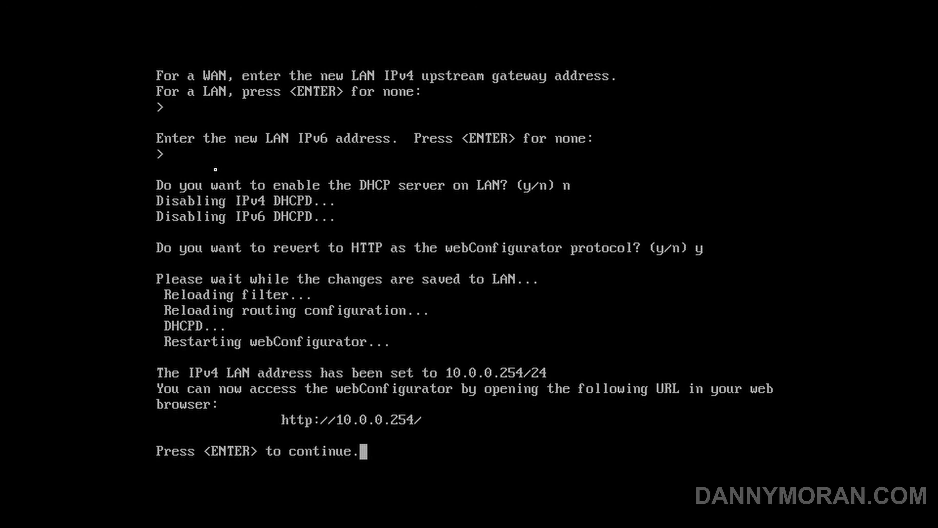
pyautogui.press('Return')
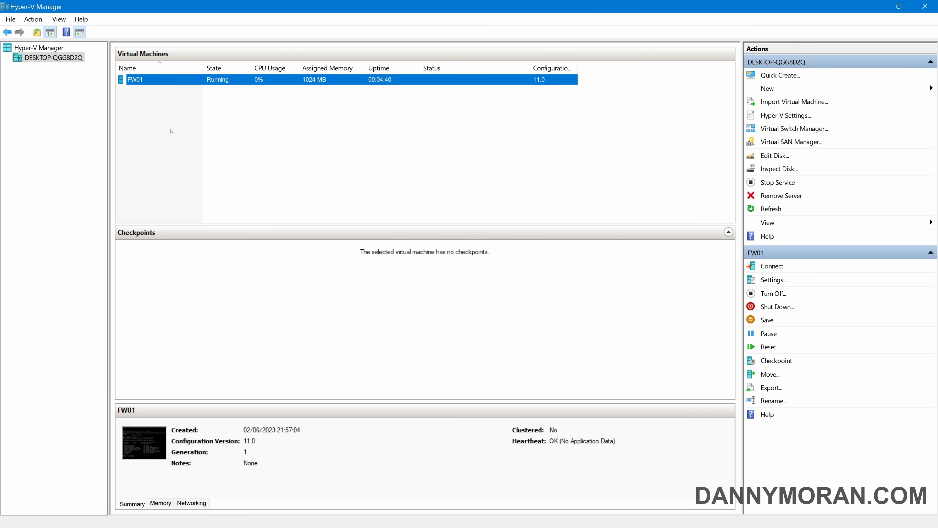
# Clear the VM selection and start the New Virtual Machine wizard
pyautogui.click(162, 89)
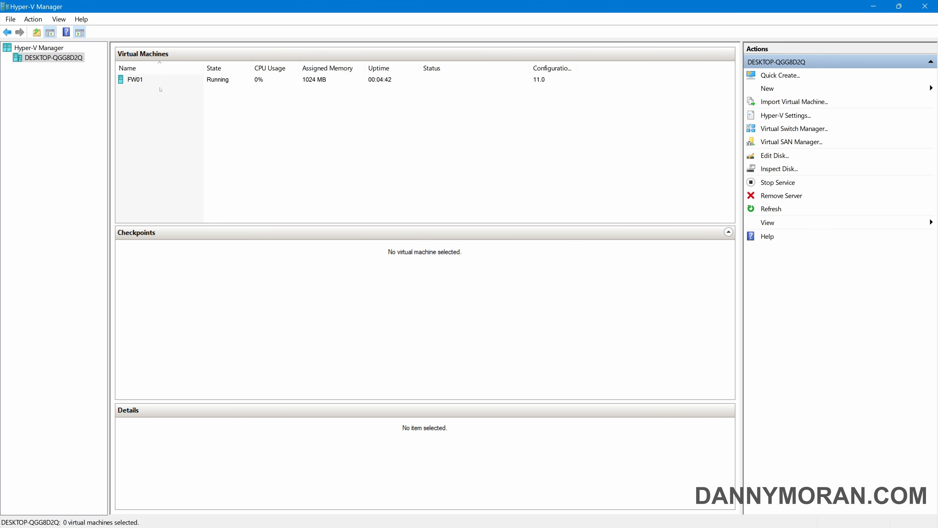
pyautogui.click(159, 82)
pyautogui.click(154, 100)
pyautogui.click(766, 90)
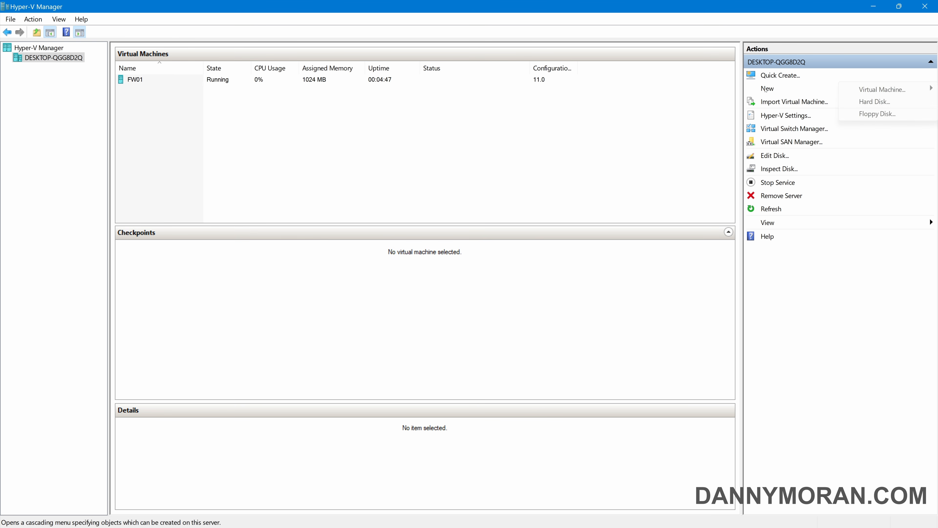
pyautogui.click(848, 90)
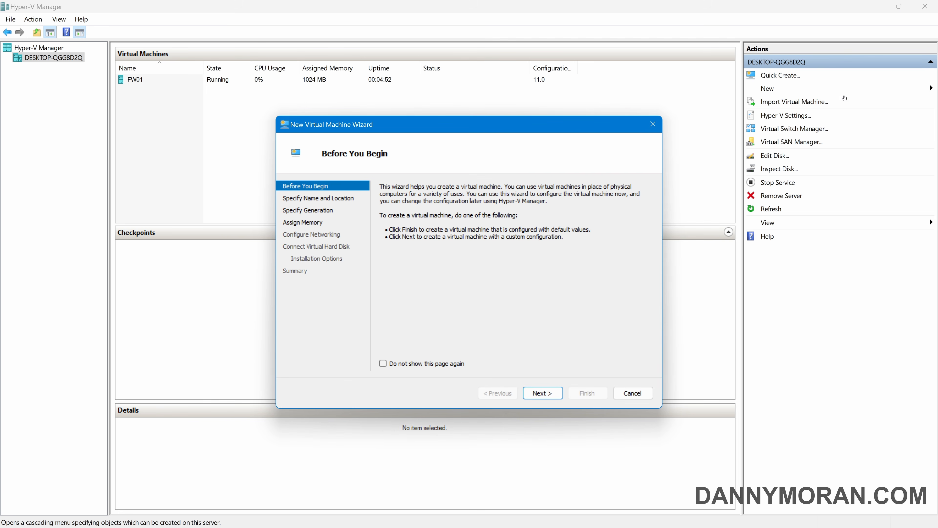
# Name the VM DC01, make it Generation 2, and turn off dynamic memory
pyautogui.click(543, 393)
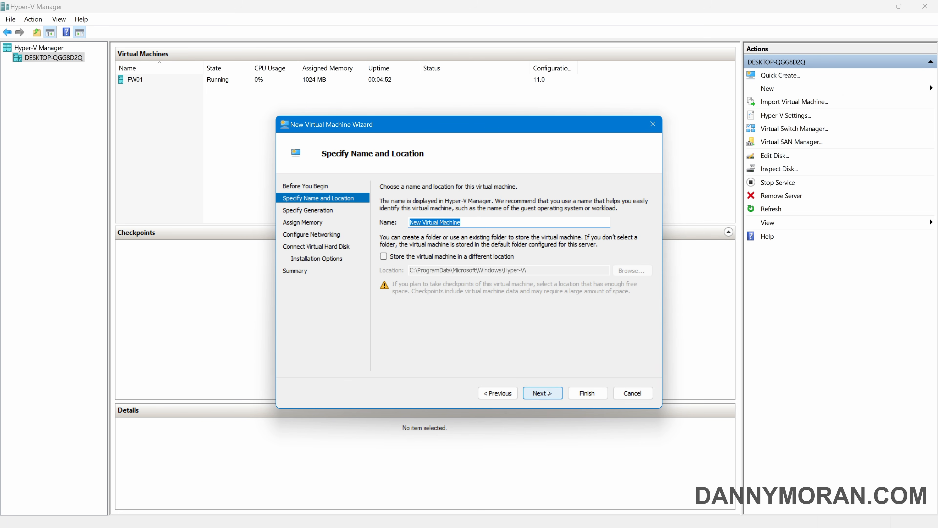
pyautogui.write('DC01')
pyautogui.click(543, 393)
pyautogui.click(384, 232)
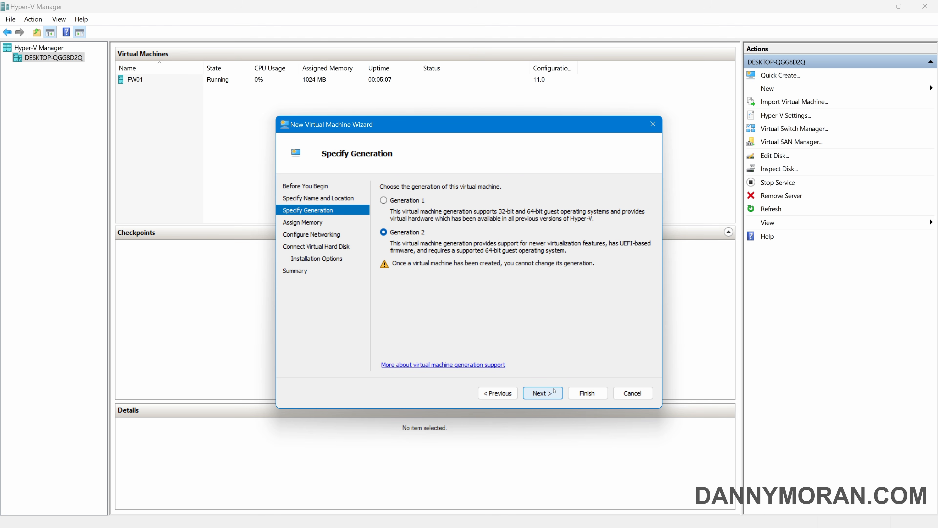
pyautogui.click(542, 393)
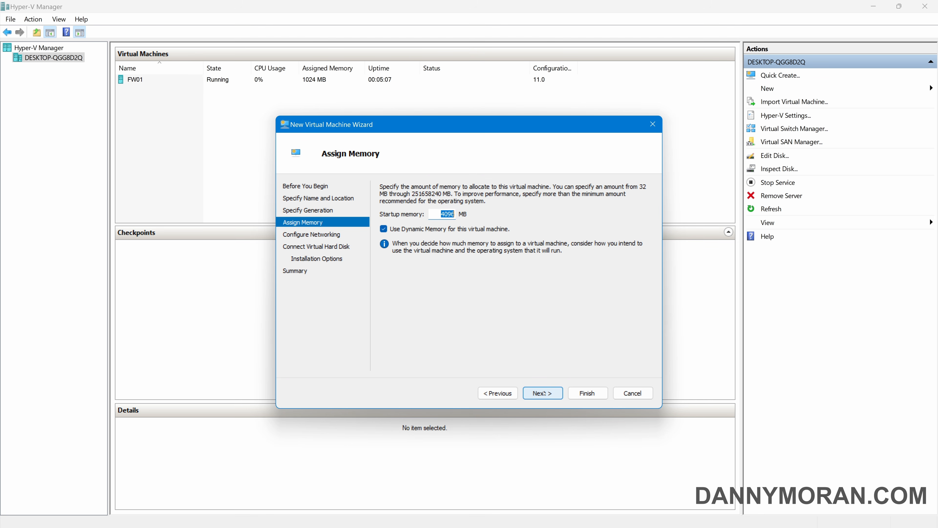
pyautogui.click(383, 229)
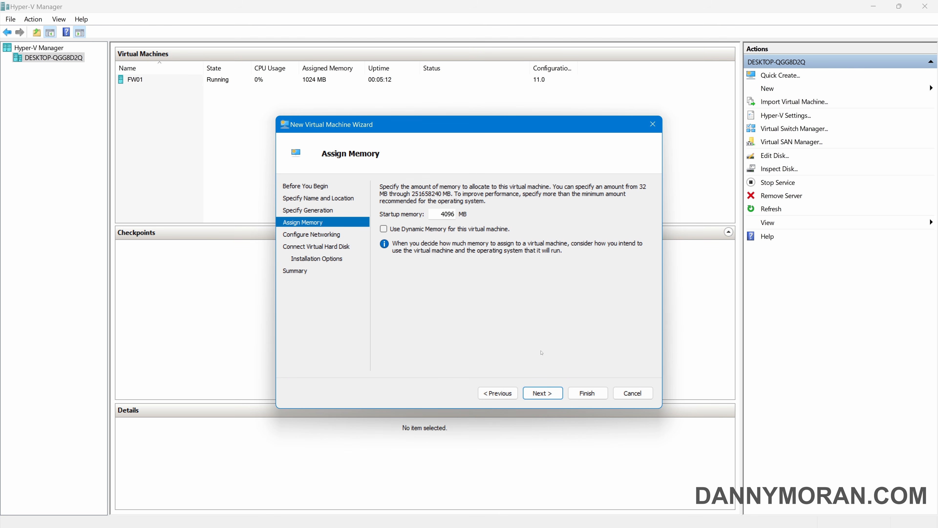
pyautogui.click(542, 393)
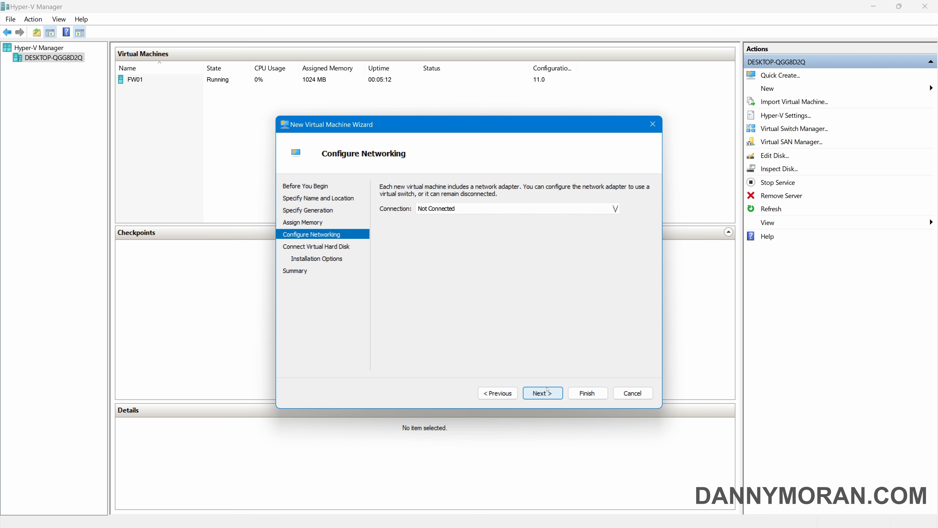
# Connect DC01 to lab-switch-lan and set its virtual hard disk to 60 GB
pyautogui.click(439, 209)
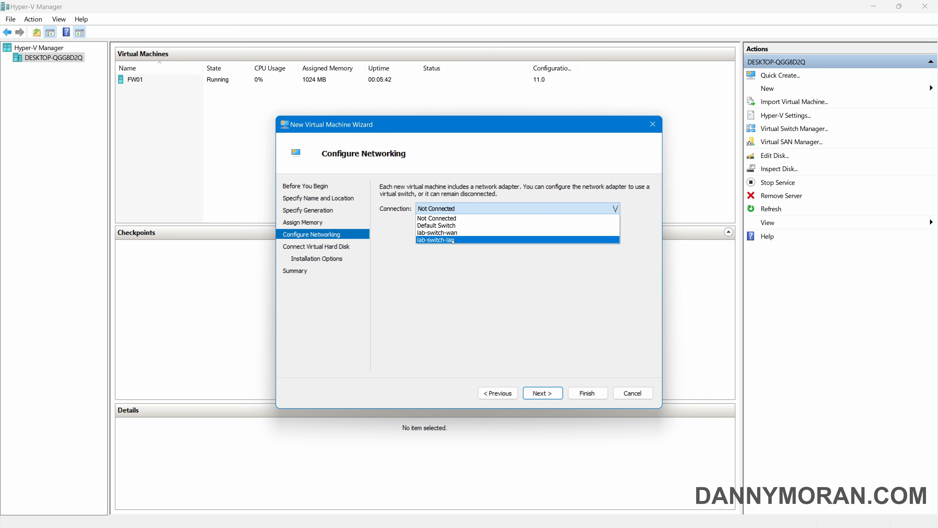
pyautogui.click(454, 240)
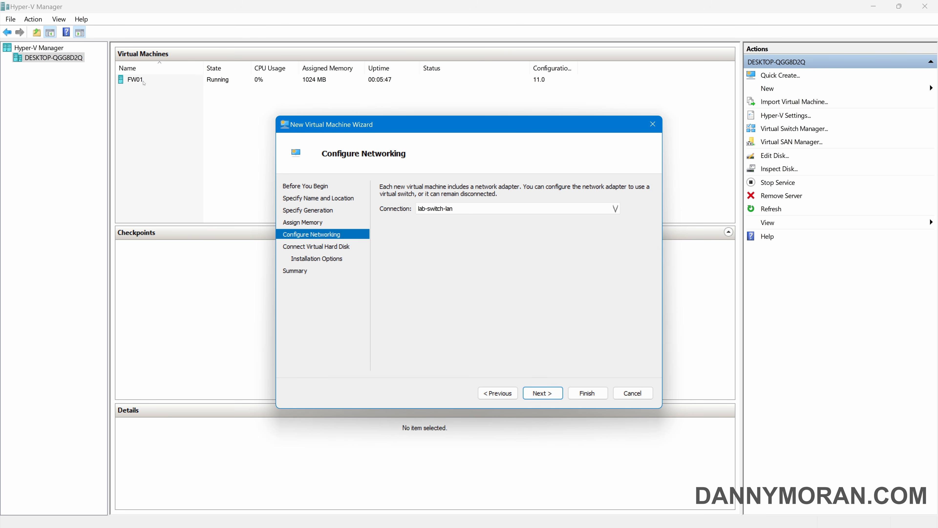
pyautogui.click(449, 209)
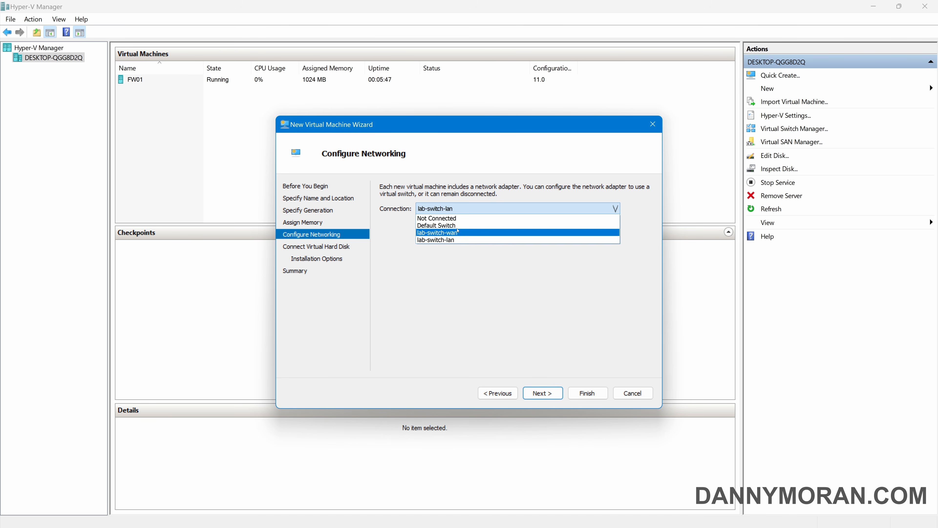
pyautogui.click(448, 189)
pyautogui.click(454, 209)
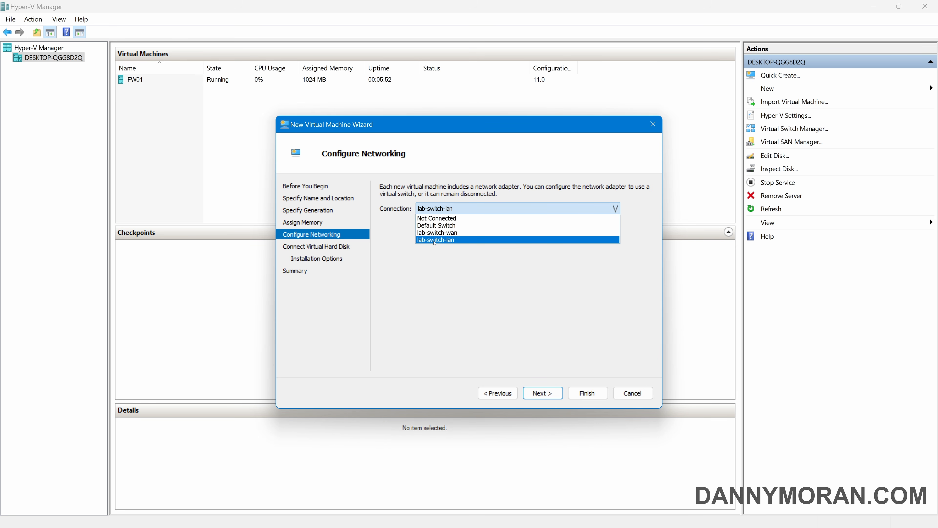
pyautogui.click(444, 240)
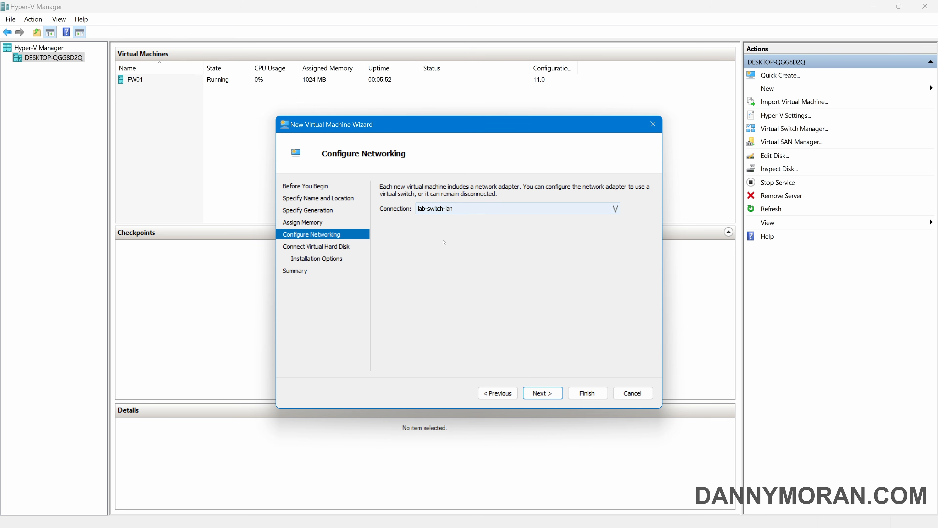
pyautogui.click(550, 393)
pyautogui.moveTo(440, 264); pyautogui.dragTo(530, 262)
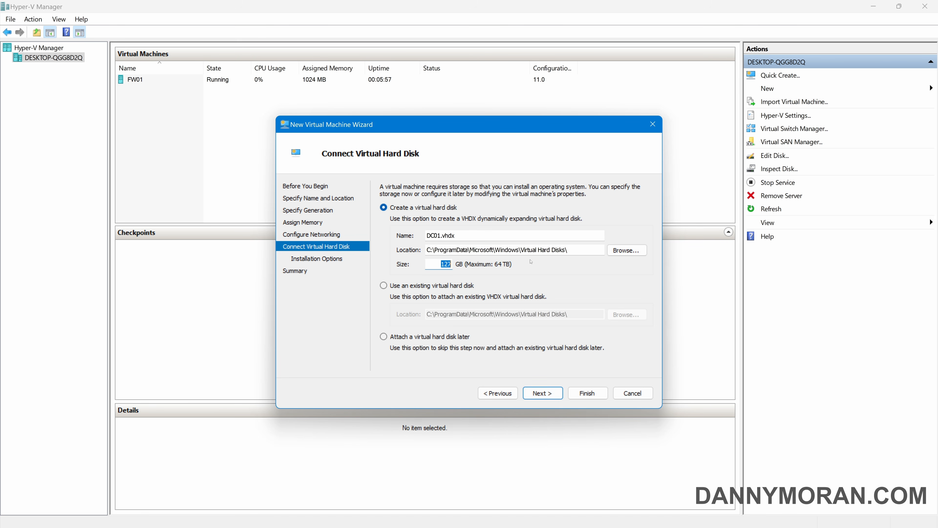
pyautogui.write('60')
# Install from windows-server-2022-evaluation.iso and finish creating DC01
pyautogui.click(548, 393)
pyautogui.click(462, 222)
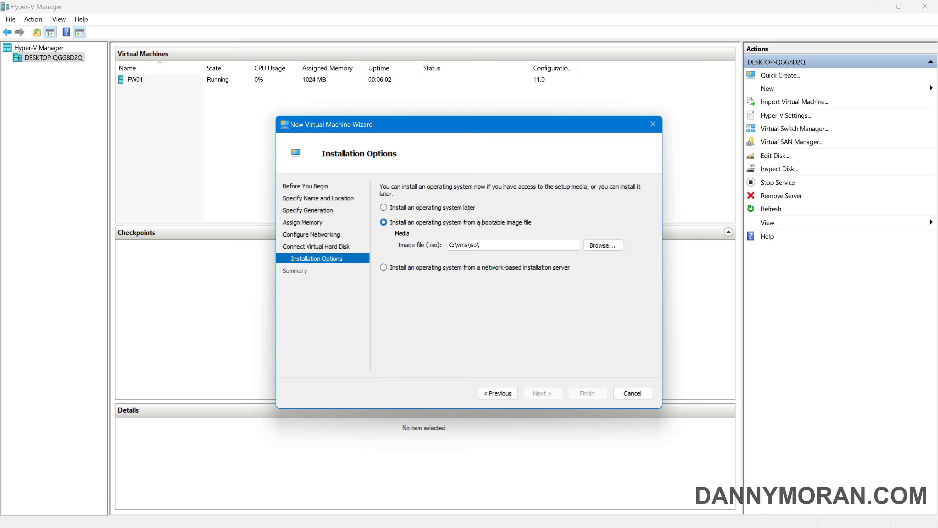
pyautogui.click(602, 245)
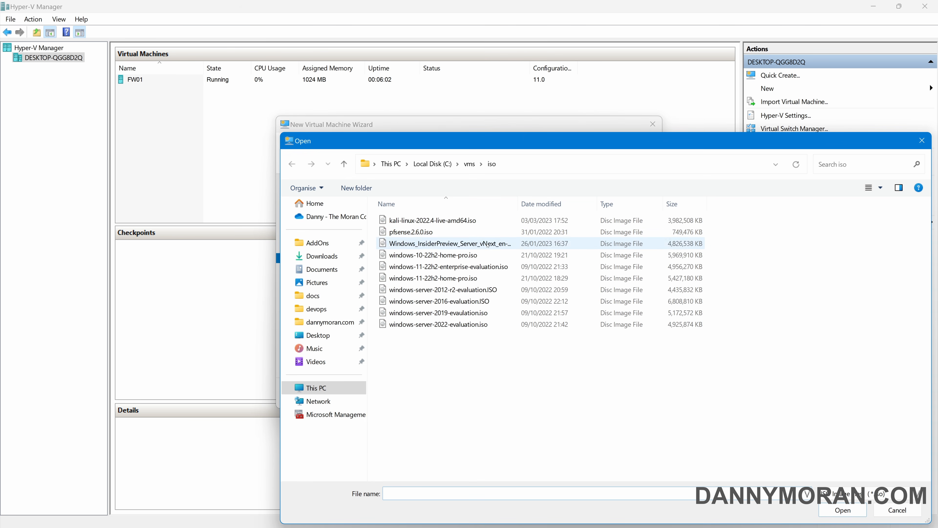
pyautogui.click(536, 324)
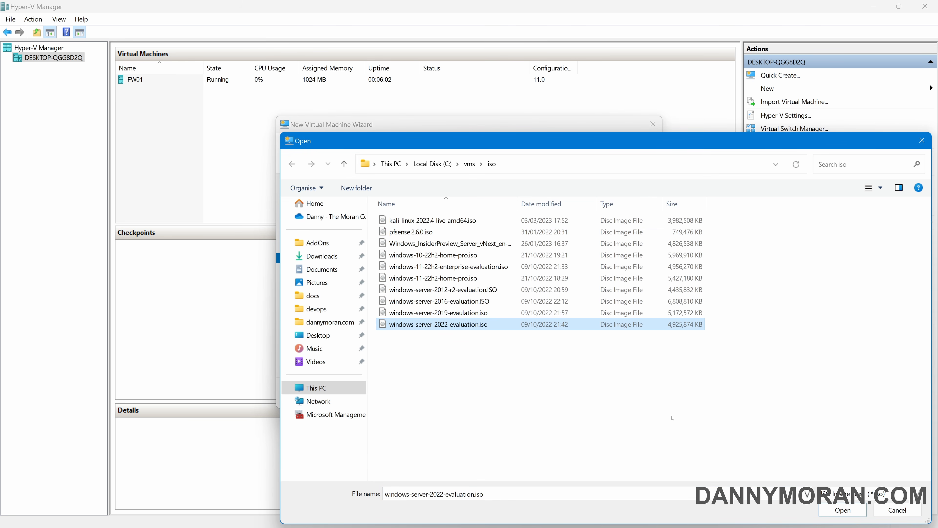
pyautogui.click(835, 514)
pyautogui.click(543, 393)
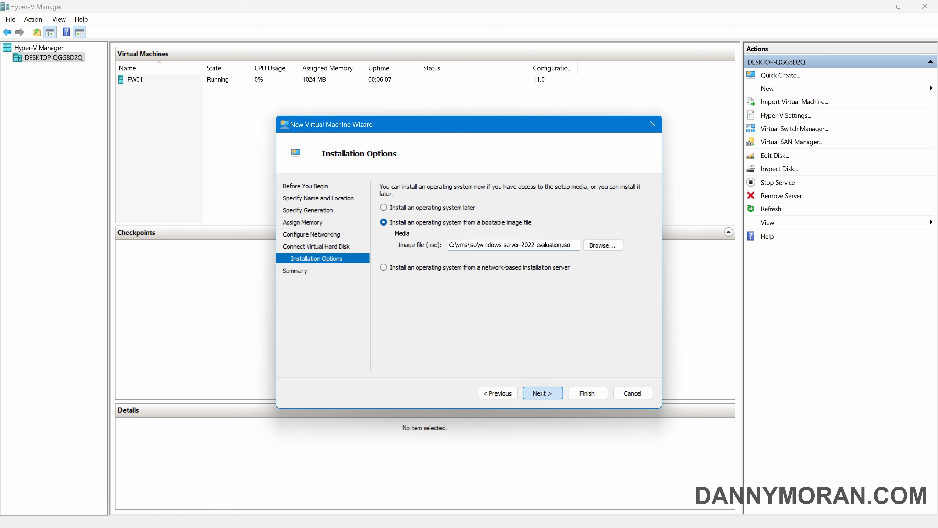
pyautogui.click(586, 393)
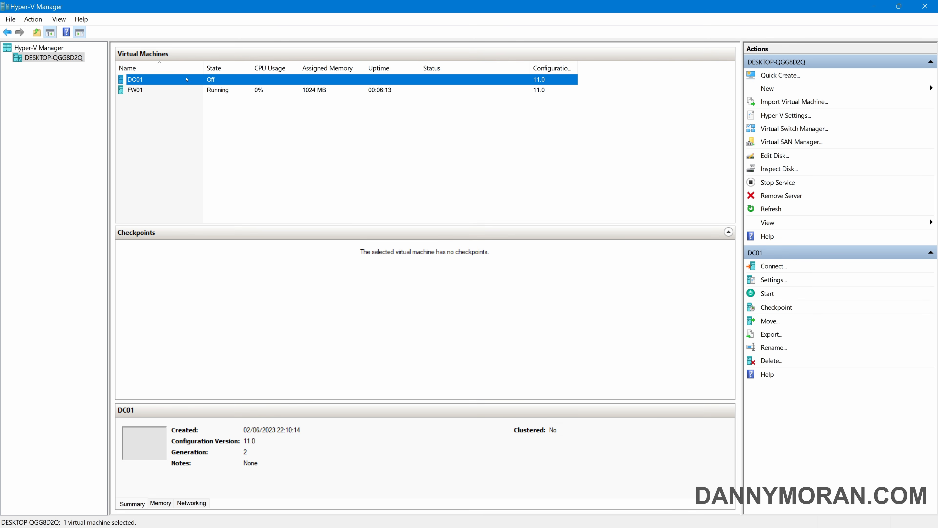
# In DC01's Settings, set Processor to 2 and untick Use automatic checkpoints, then apply
pyautogui.rightClick(143, 79)
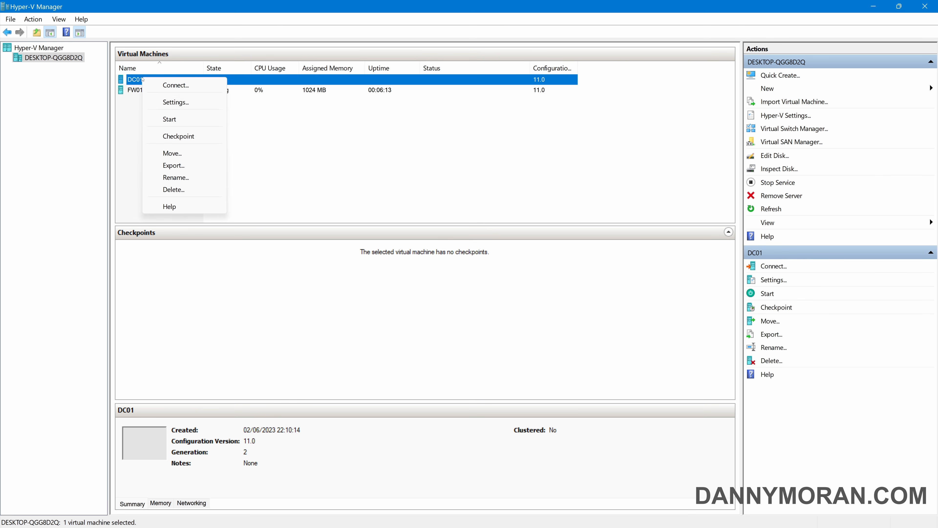
pyautogui.click(180, 102)
pyautogui.click(354, 194)
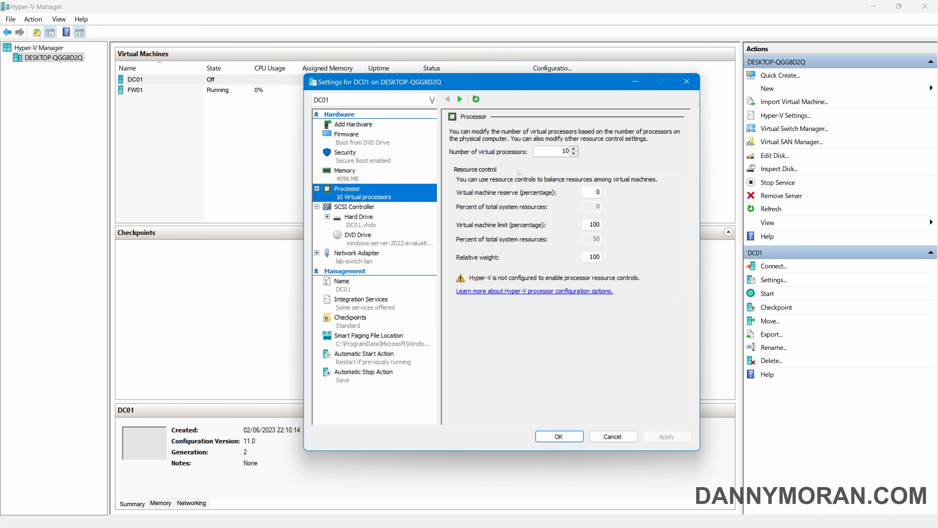
pyautogui.doubleClick(539, 148)
pyautogui.write('2')
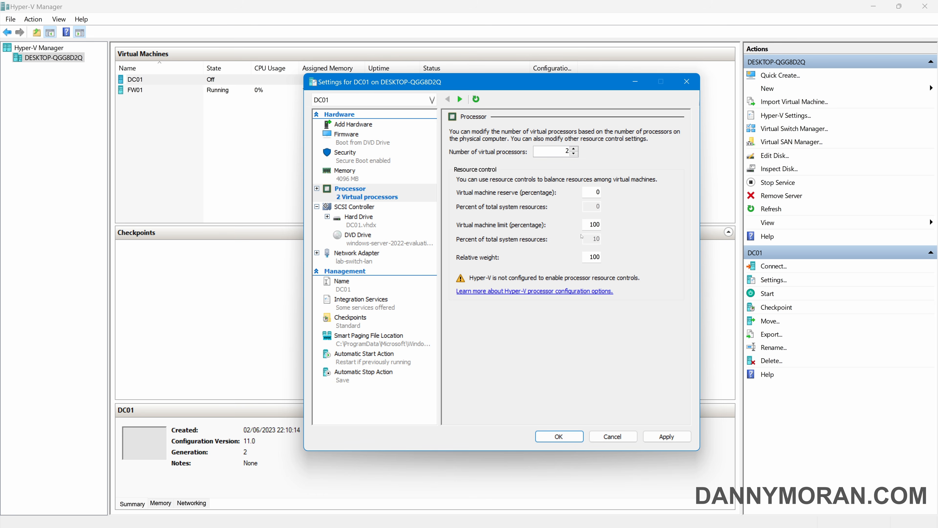
pyautogui.click(353, 318)
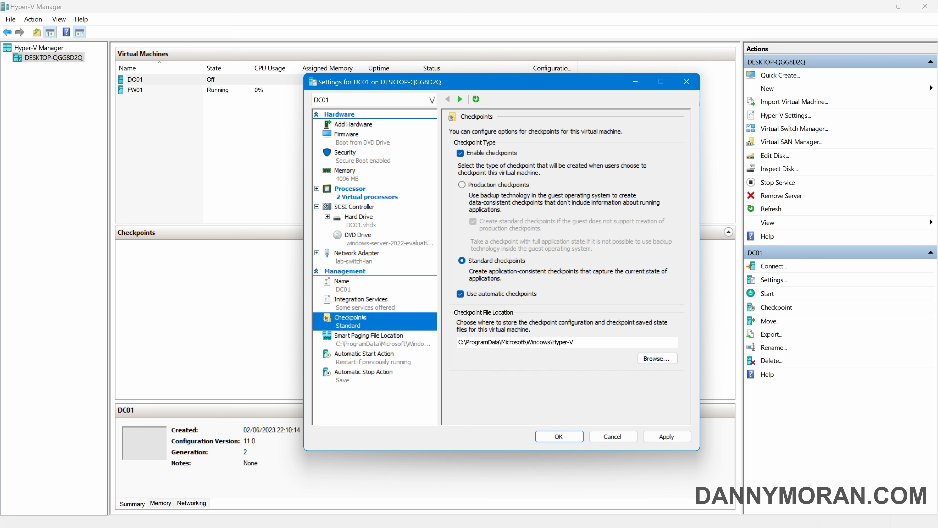
pyautogui.click(501, 294)
pyautogui.click(669, 437)
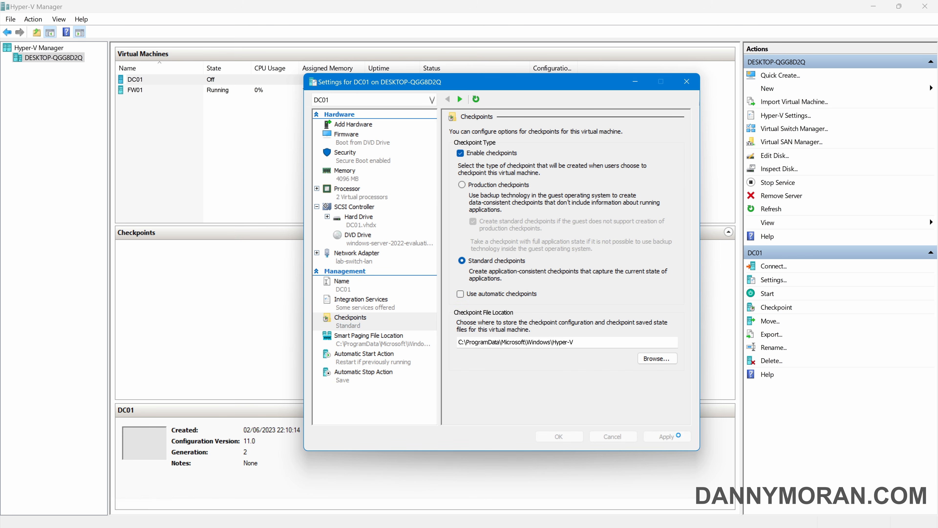
pyautogui.click(573, 436)
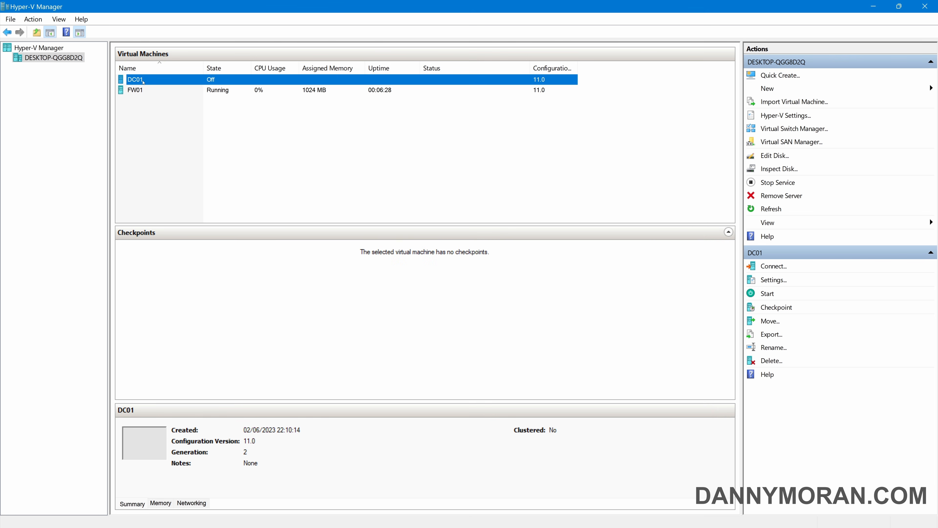
# Start DC01, boot from the installation DVD and set formats to English (United Kingdom)
pyautogui.doubleClick(143, 80)
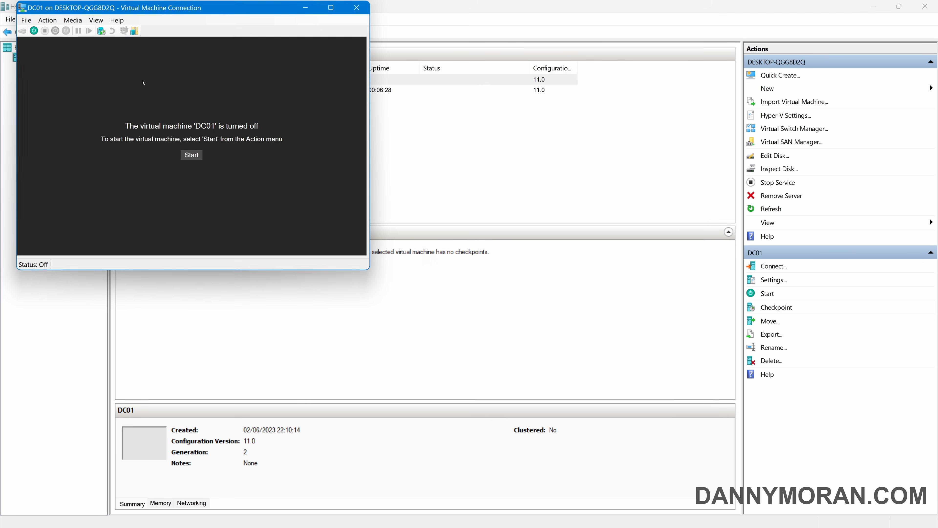
pyautogui.click(184, 151)
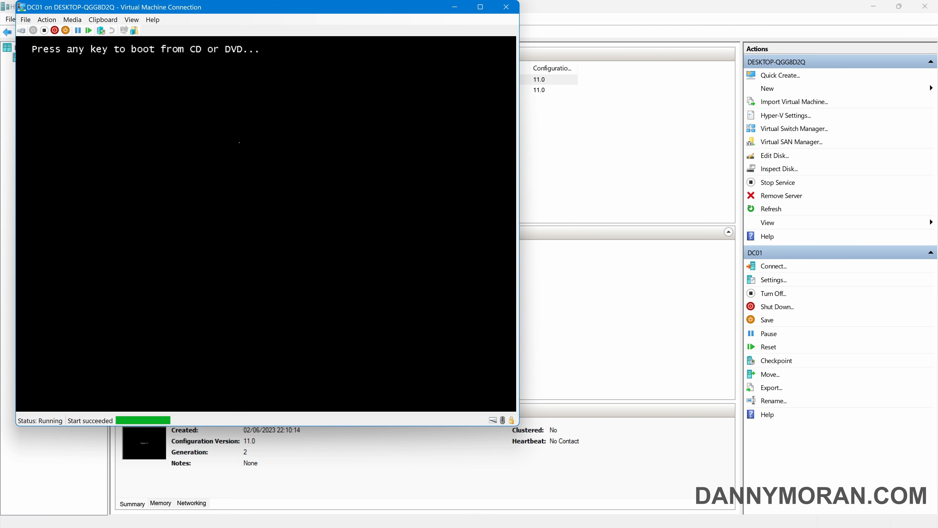
pyautogui.press('Return')
pyautogui.click(481, 7)
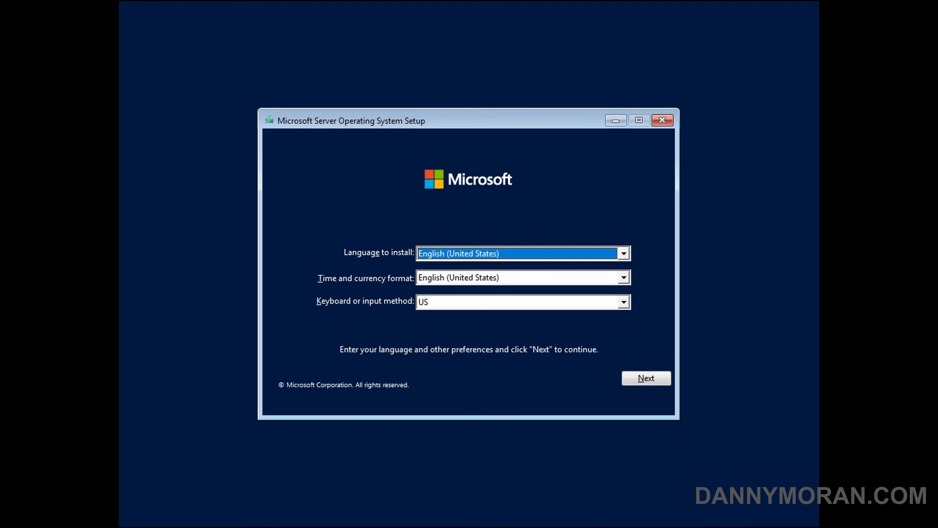
pyautogui.press('Tab')
pyautogui.press('Up')
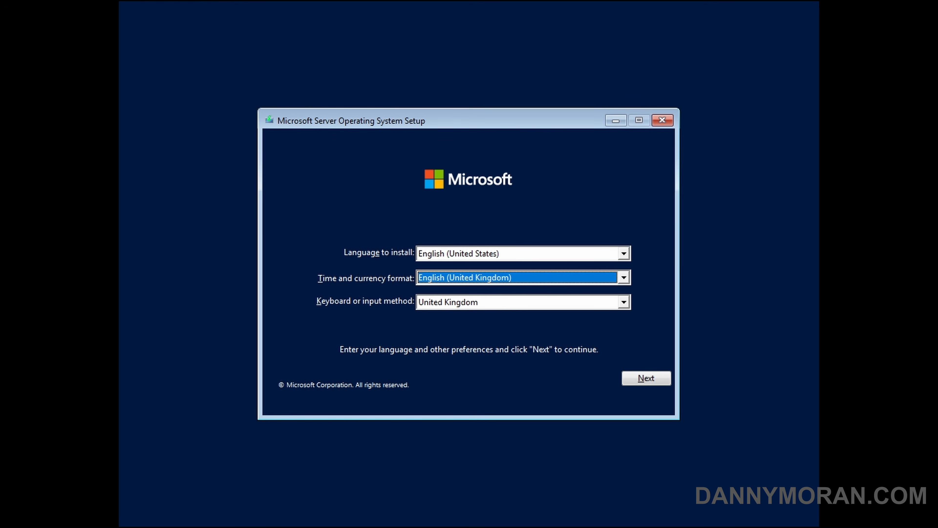
pyautogui.click(654, 378)
# Custom-install Windows Server 2022 Datacenter (Desktop Experience) onto Drive 0 Unallocated Space
pyautogui.click(494, 277)
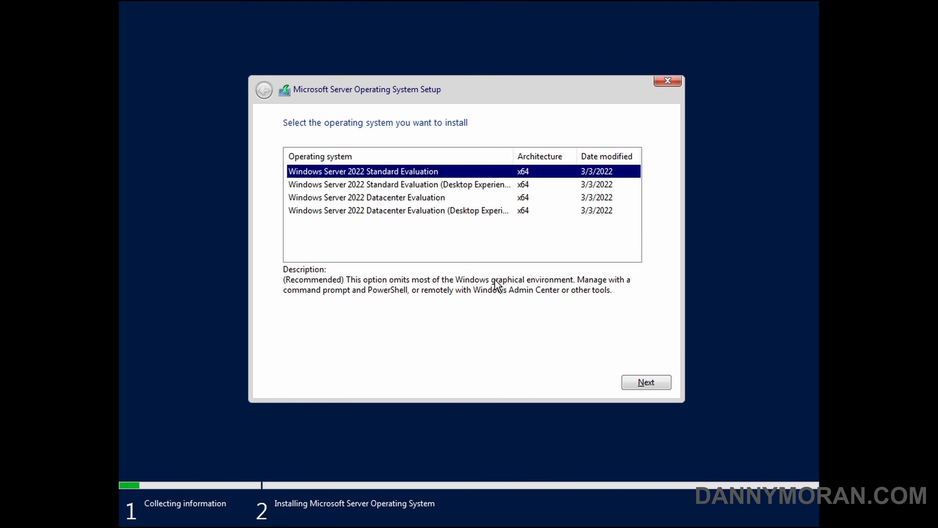
pyautogui.click(416, 212)
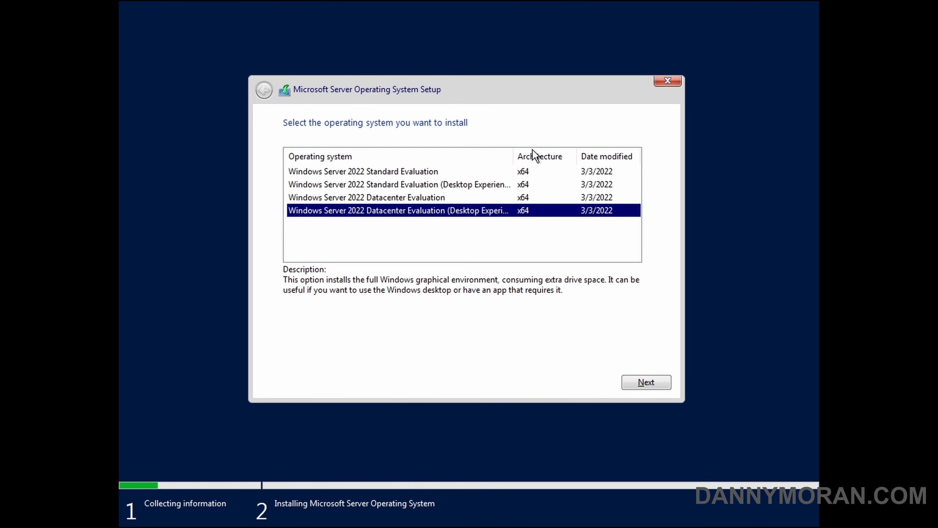
pyautogui.moveTo(514, 157); pyautogui.dragTo(547, 163)
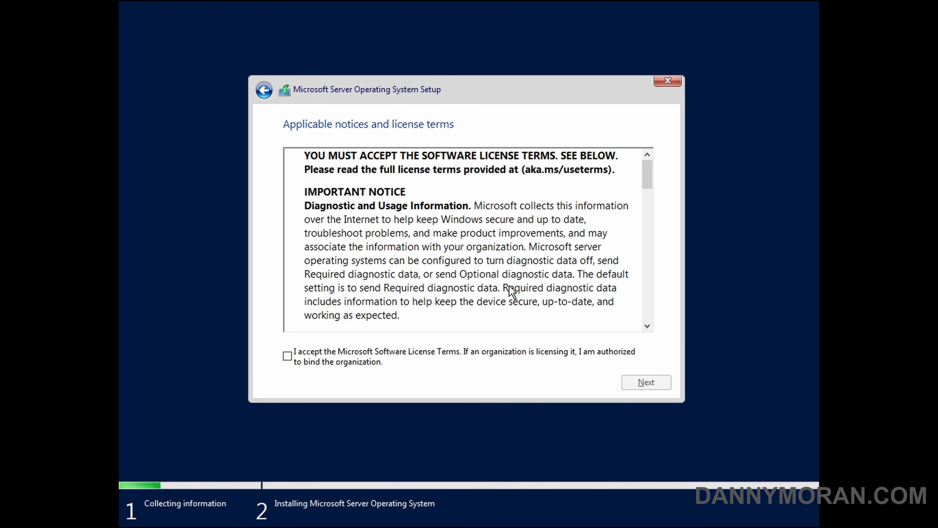
pyautogui.click(335, 361)
pyautogui.click(662, 384)
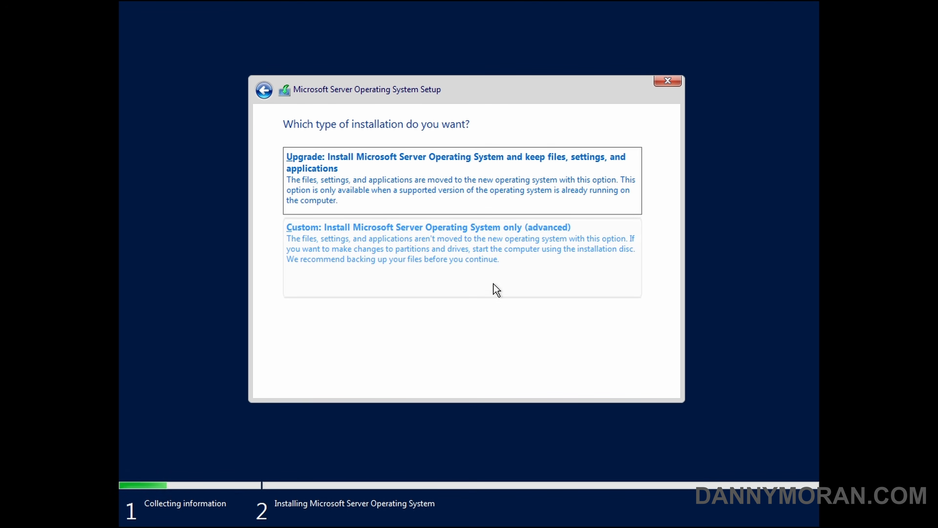
pyautogui.click(434, 259)
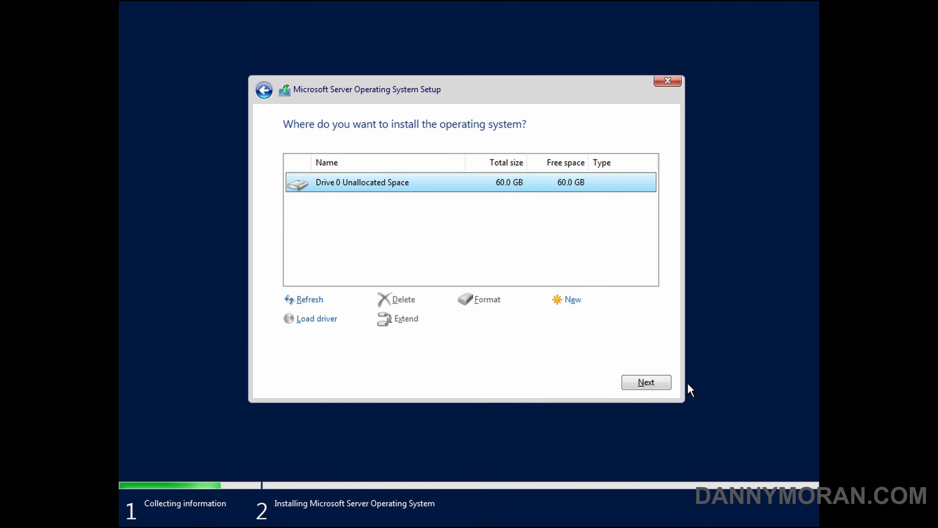
pyautogui.click(643, 384)
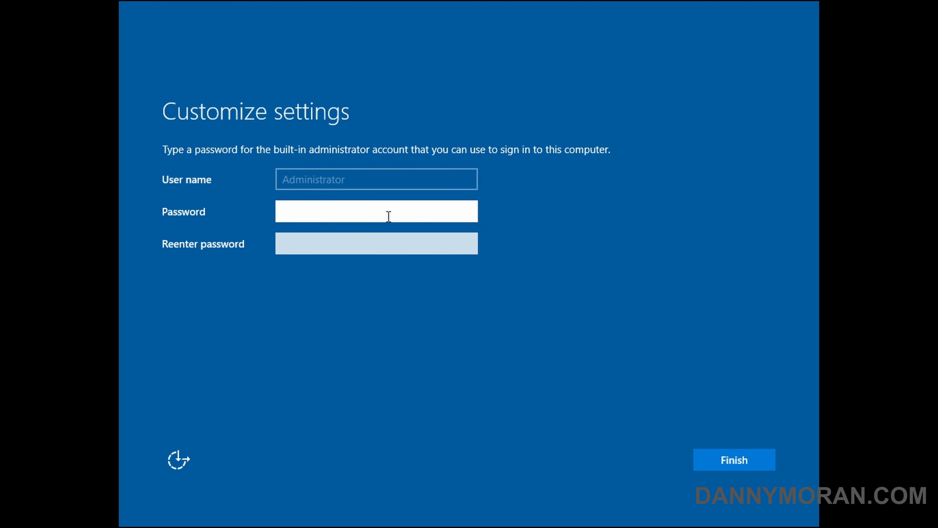
# Enter and confirm the Administrator password, then finish setup
pyautogui.write('•••••••••••')
pyautogui.press('Tab')
pyautogui.write('•••••••••••')
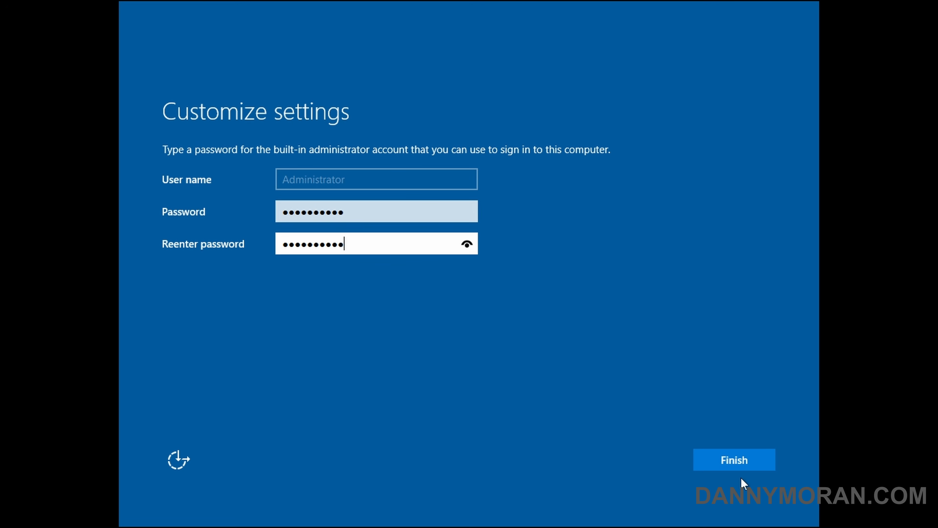
pyautogui.click(757, 467)
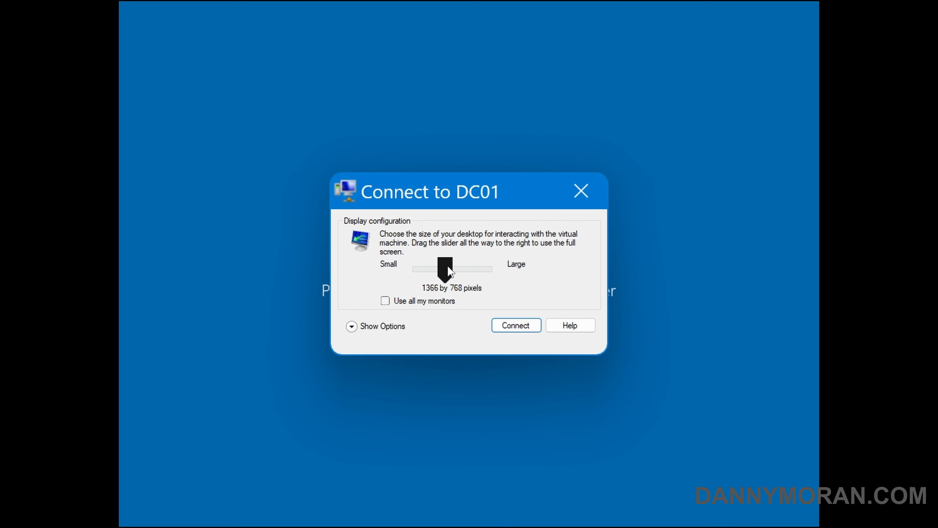
# Connect to DC01 full-screen with display settings saved, and sign in with the Administrator password
pyautogui.moveTo(450, 271); pyautogui.dragTo(513, 268)
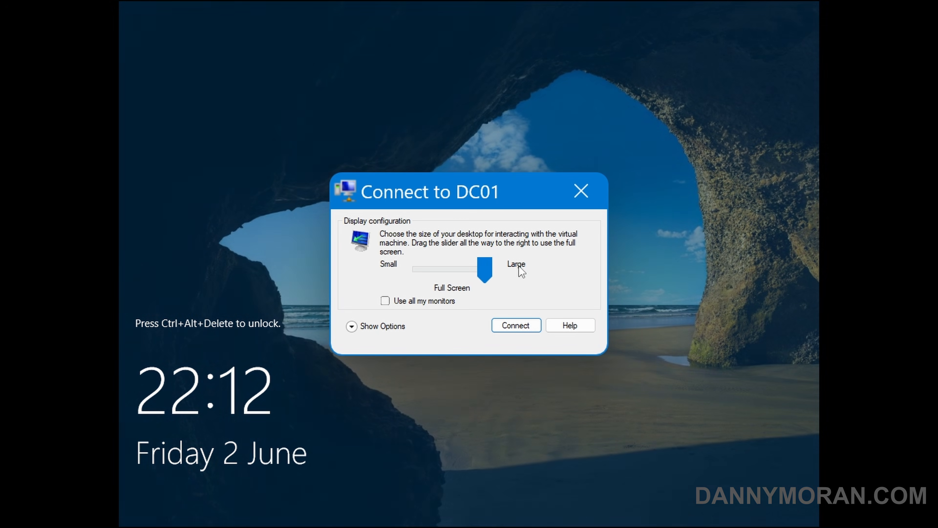
pyautogui.click(385, 327)
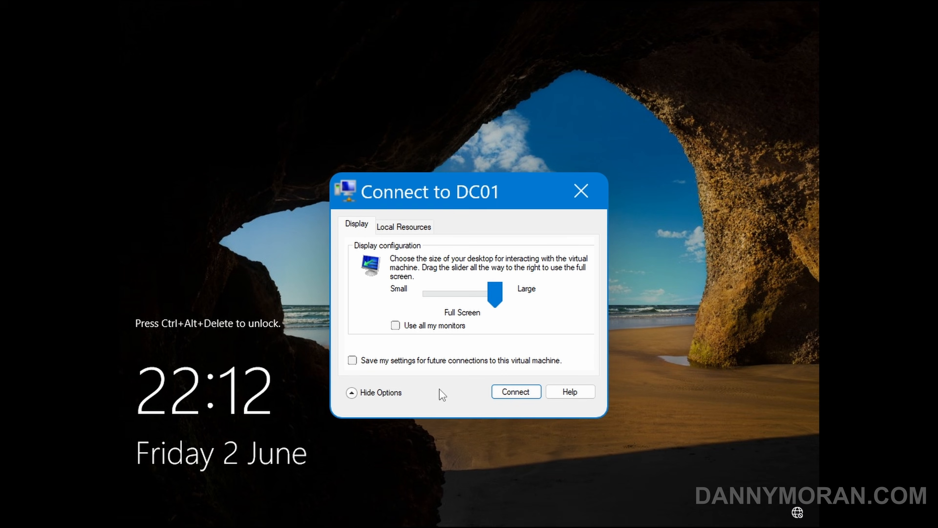
pyautogui.click(415, 362)
pyautogui.click(533, 393)
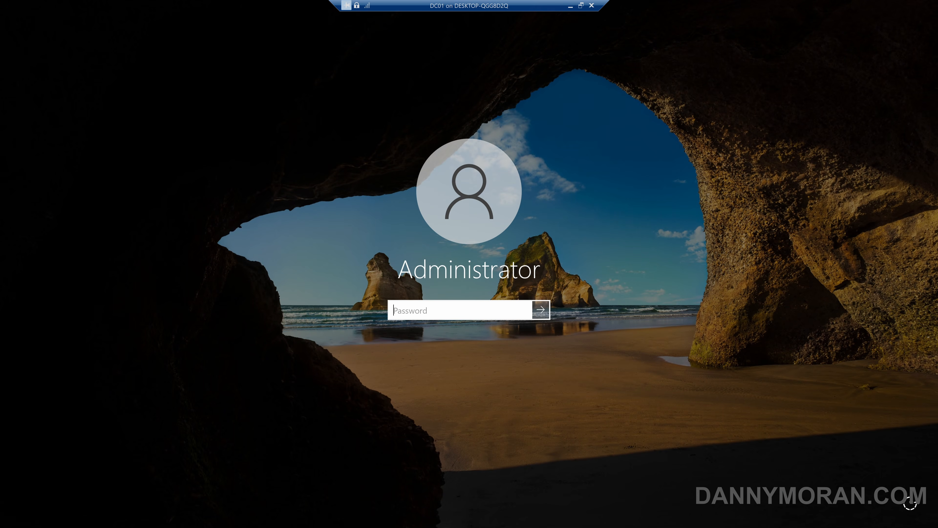
pyautogui.write('Passw0rd!')
pyautogui.press('Return')
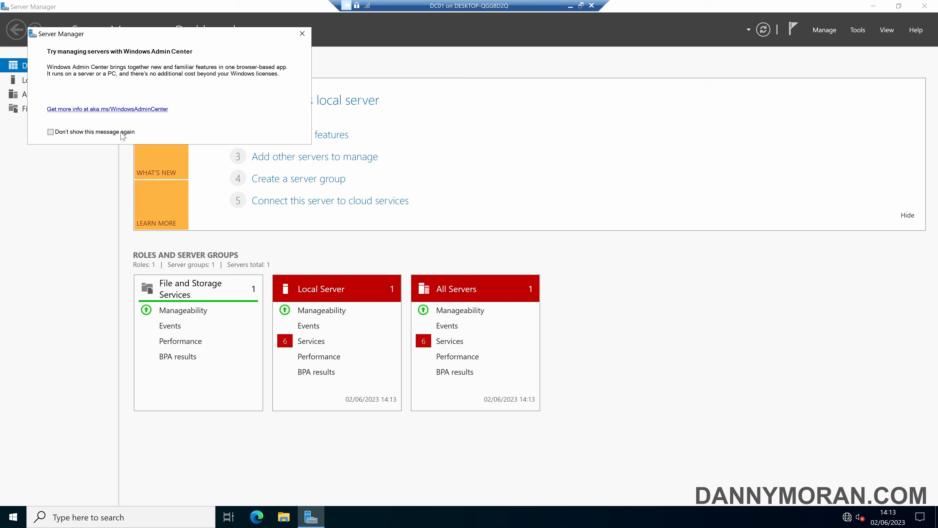
# Dismiss the Admin Center prompt and open the Ethernet adapter's properties from Local Server
pyautogui.click(303, 33)
pyautogui.click(43, 84)
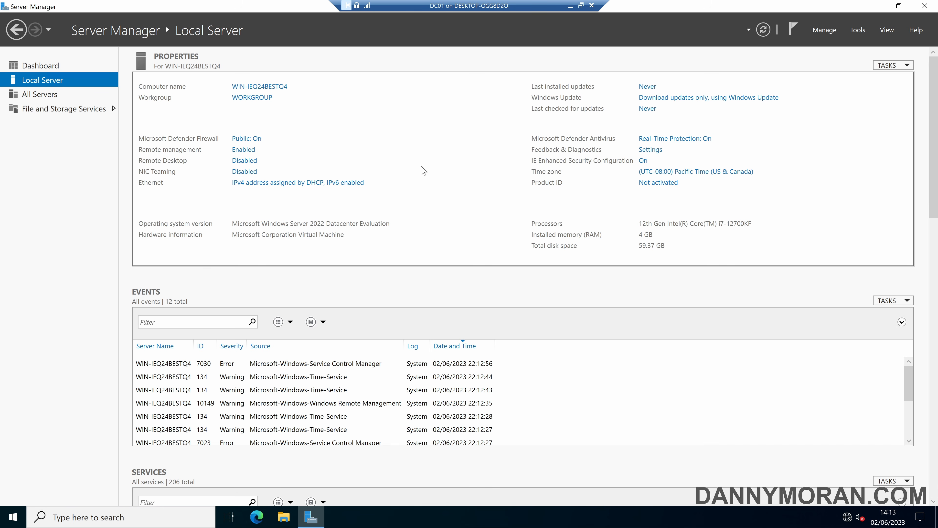
pyautogui.click(335, 185)
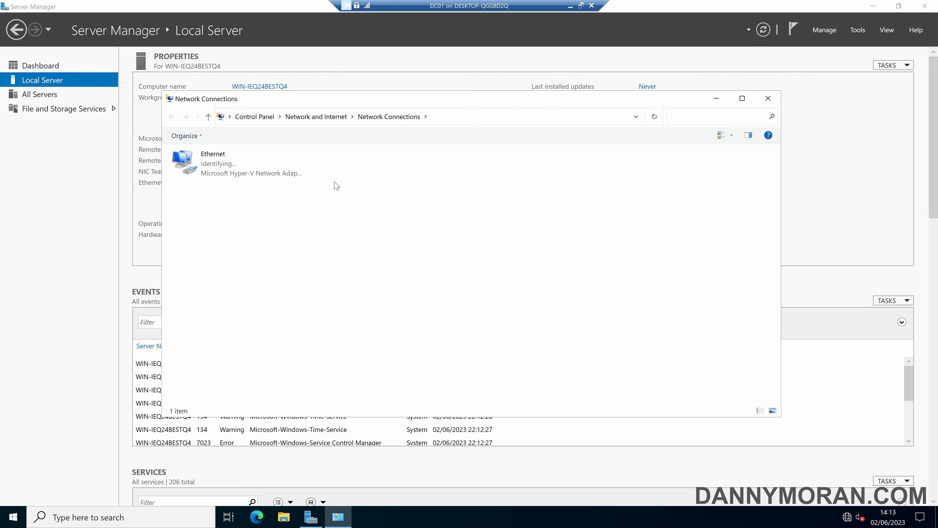
pyautogui.click(229, 165)
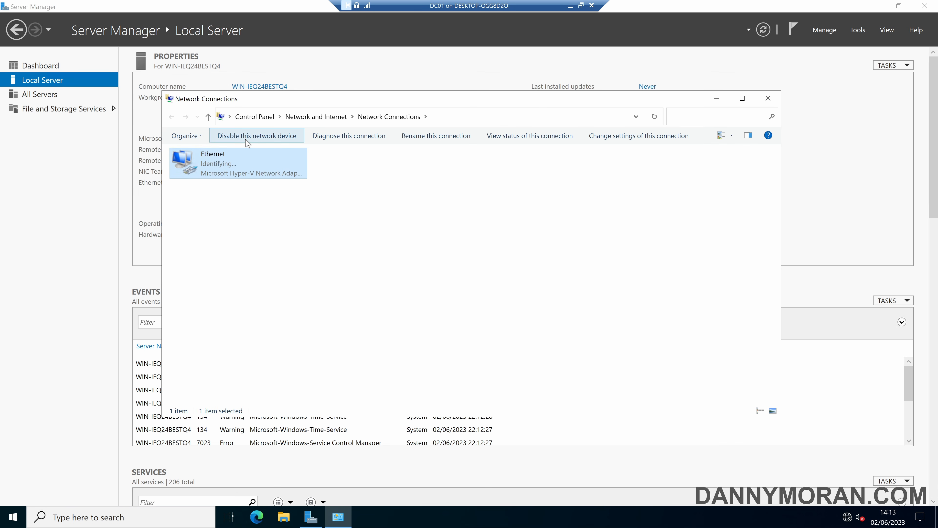
pyautogui.rightClick(238, 173)
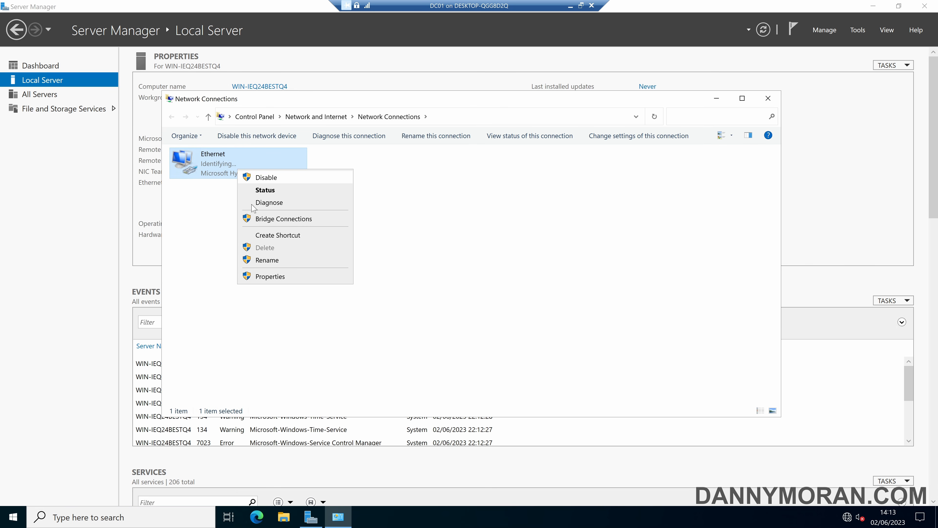
pyautogui.click(271, 274)
# Give IPv4 static 10.0.0.1, mask 255.255.255.0, gateway 10.0.0.254, DNS 1.1.1.1 and 1.0.0.1
pyautogui.click(272, 260)
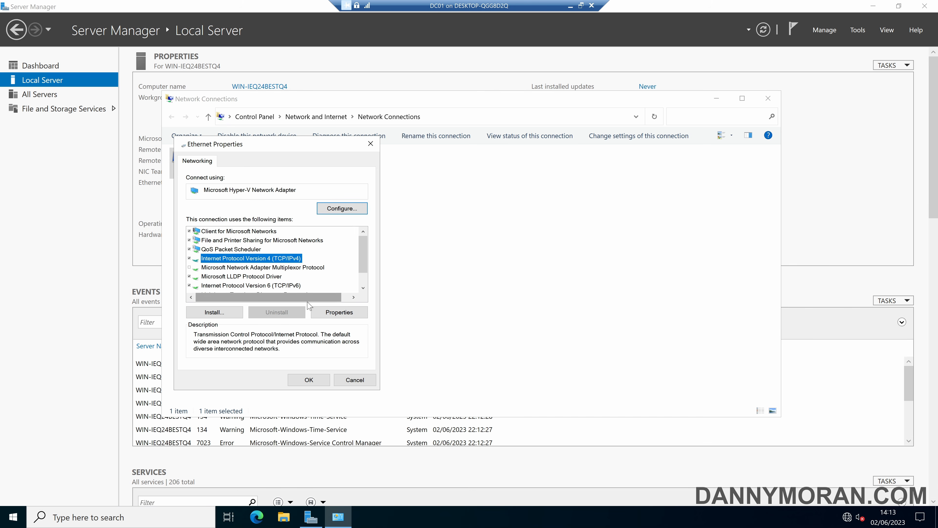
pyautogui.doubleClick(273, 259)
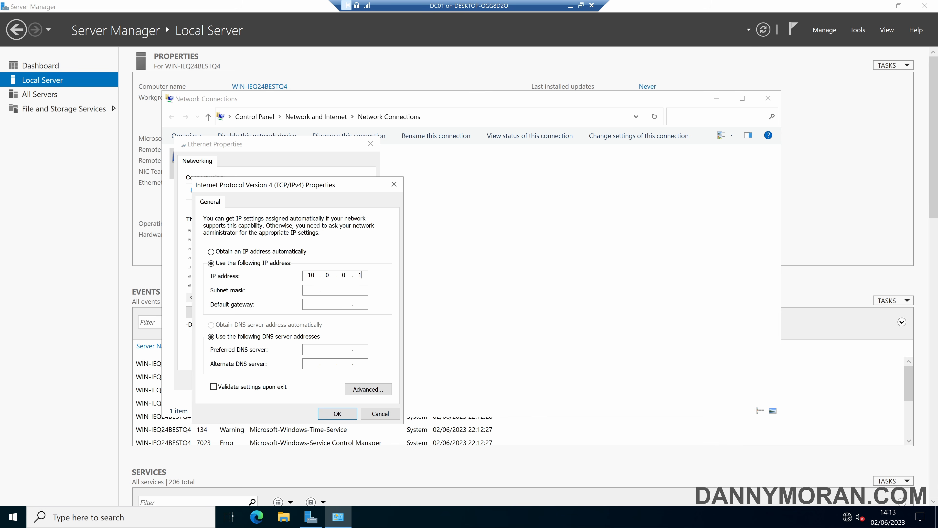
pyautogui.press('Tab')
pyautogui.write('255.255.255')
pyautogui.press('Tab')
pyautogui.press('Tab')
pyautogui.click(337, 413)
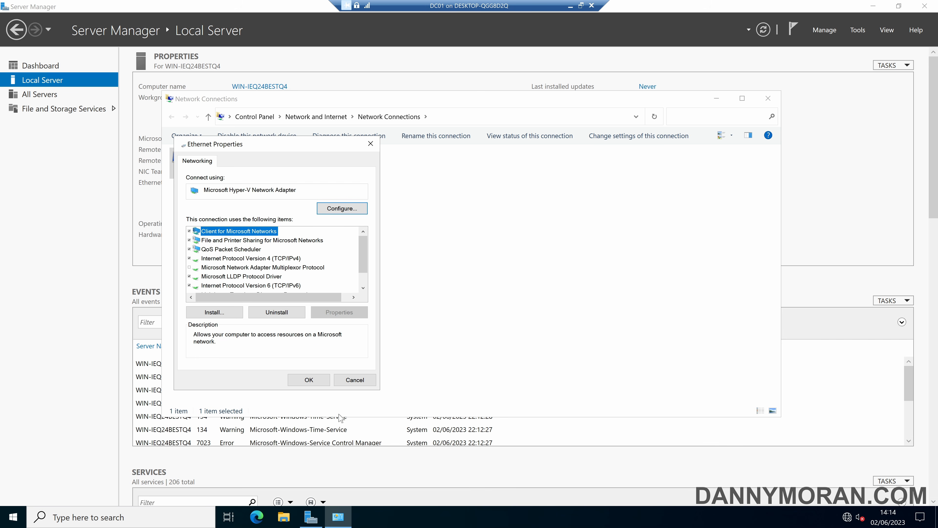
pyautogui.click(325, 383)
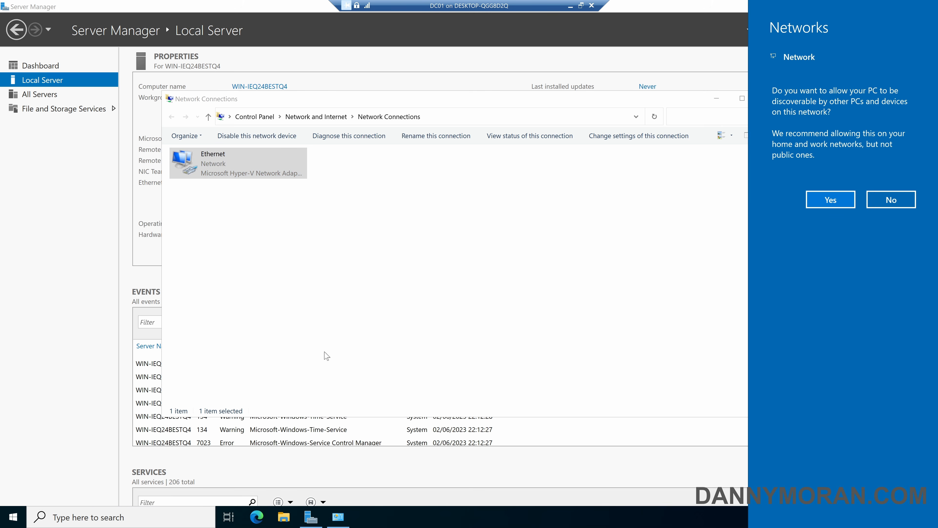
# Make DC01 discoverable on the network and switch its time zone to (UTC+00:00) London
pyautogui.click(831, 200)
pyautogui.click(768, 98)
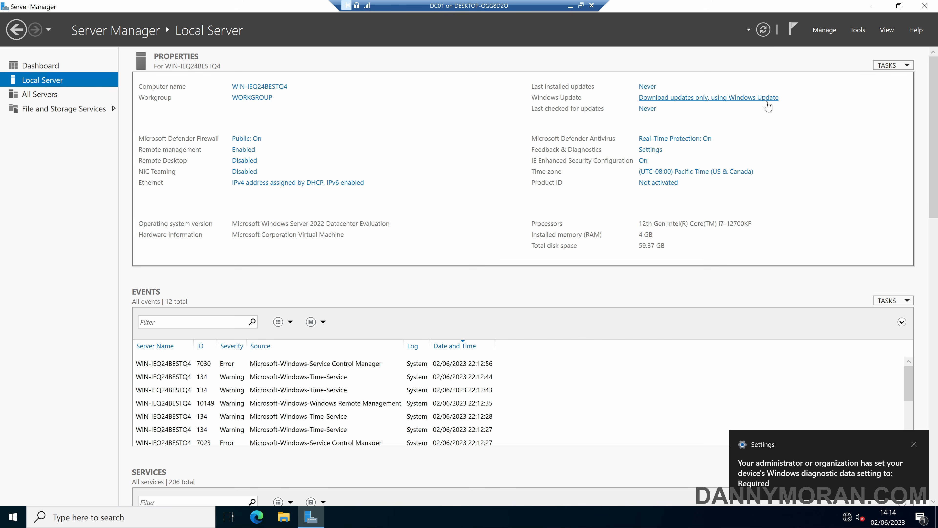
pyautogui.click(697, 171)
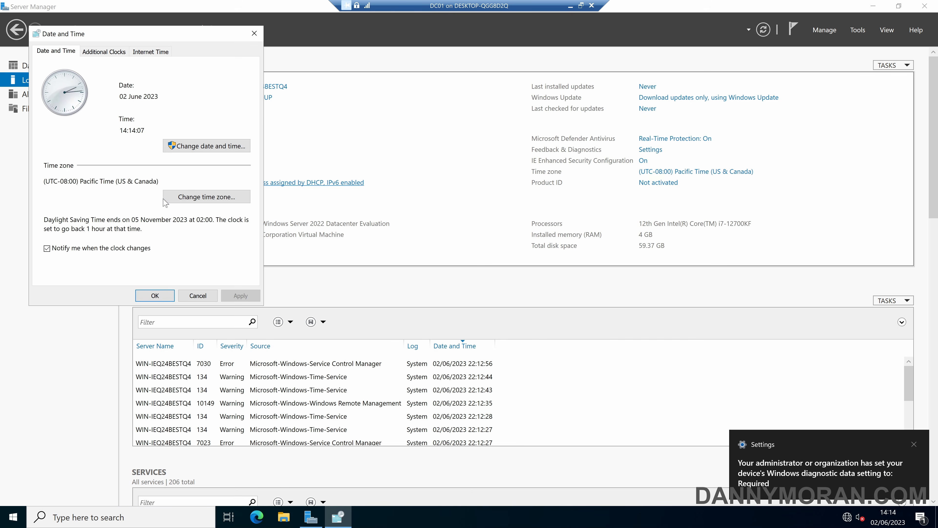
pyautogui.click(184, 196)
pyautogui.click(141, 99)
pyautogui.scroll(-5, 156, 213)
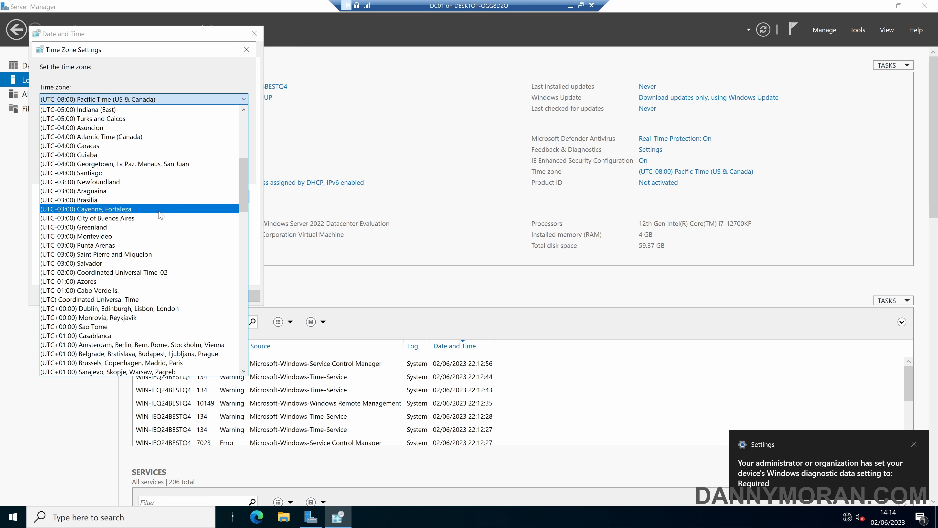
pyautogui.click(160, 309)
pyautogui.click(187, 177)
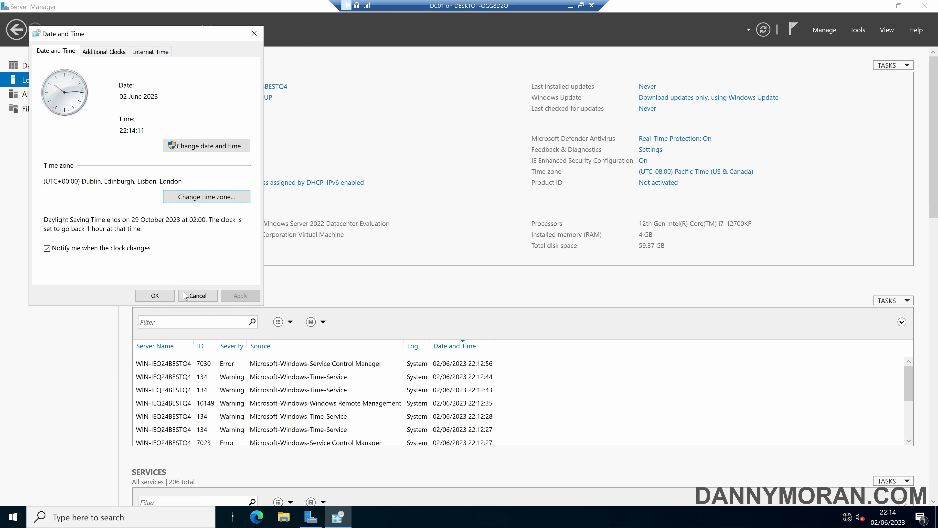
pyautogui.click(169, 295)
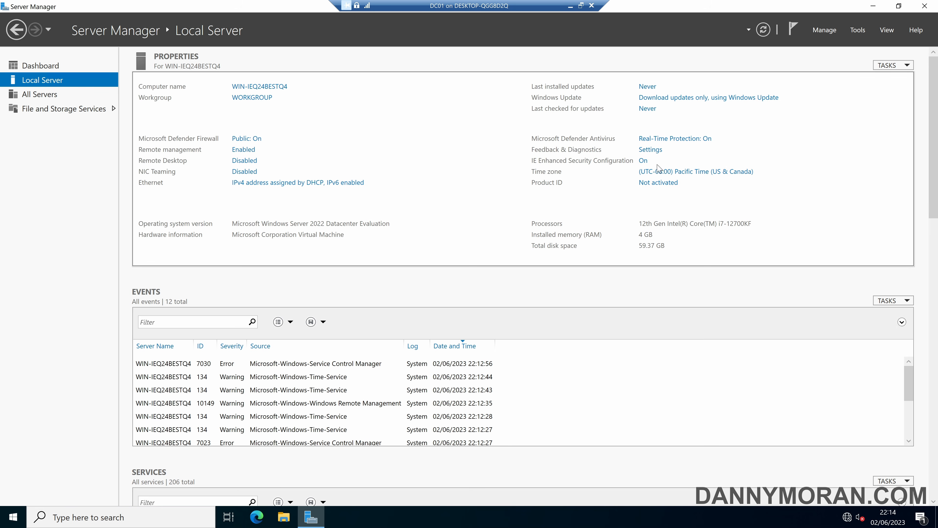
# Set IE Enhanced Security Configuration to Off for Administrators and Users, then launch Edge
pyautogui.click(644, 160)
pyautogui.click(406, 243)
pyautogui.click(407, 309)
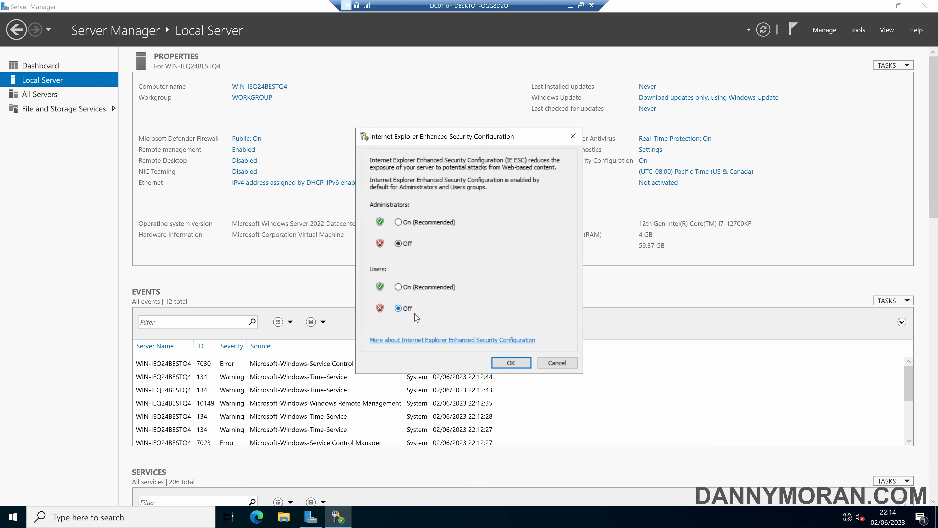
pyautogui.click(511, 362)
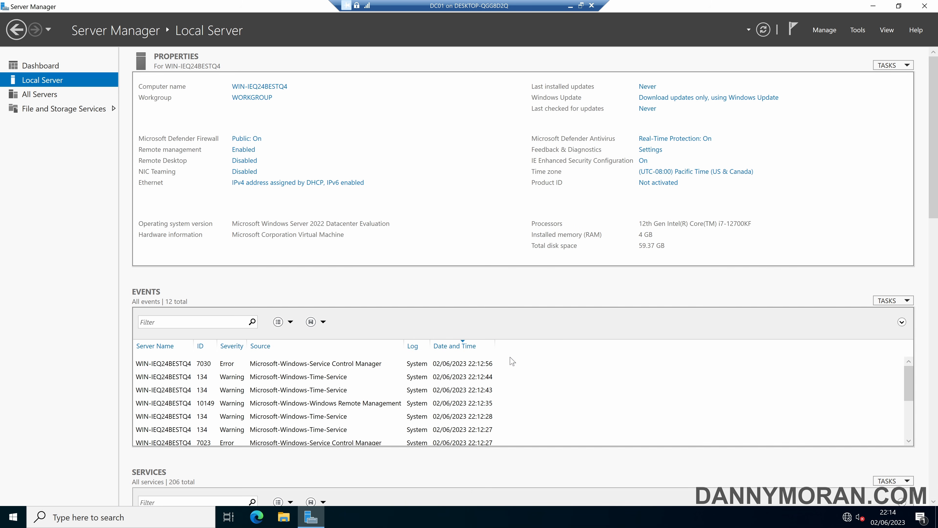
pyautogui.click(267, 523)
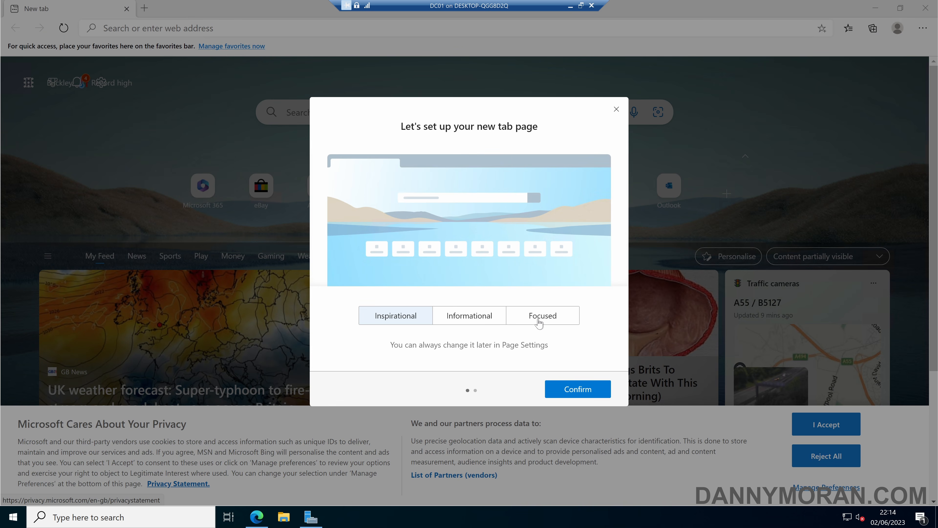
# Finish Edge's first run with the Focused layout, no sign-in, and load Google rejecting cookies
pyautogui.click(536, 315)
pyautogui.click(561, 391)
pyautogui.click(480, 341)
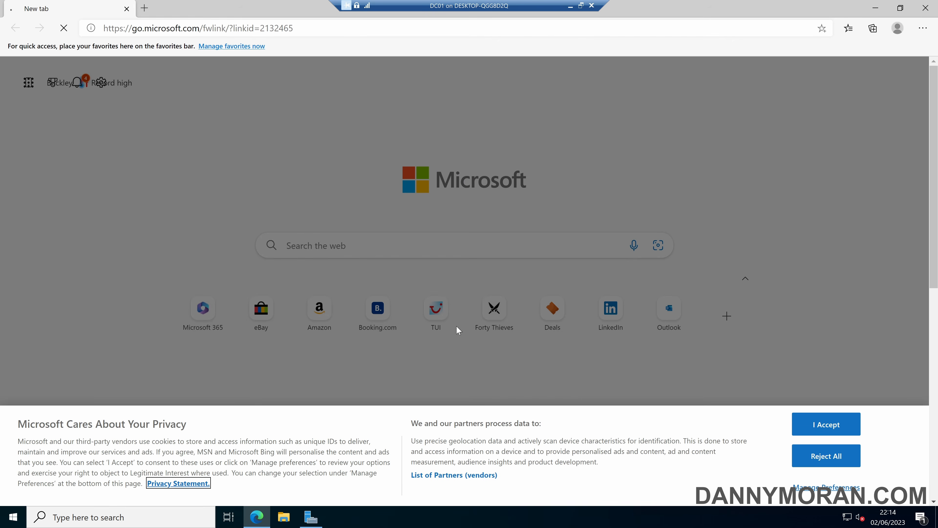
pyautogui.click(186, 32)
pyautogui.write('google')
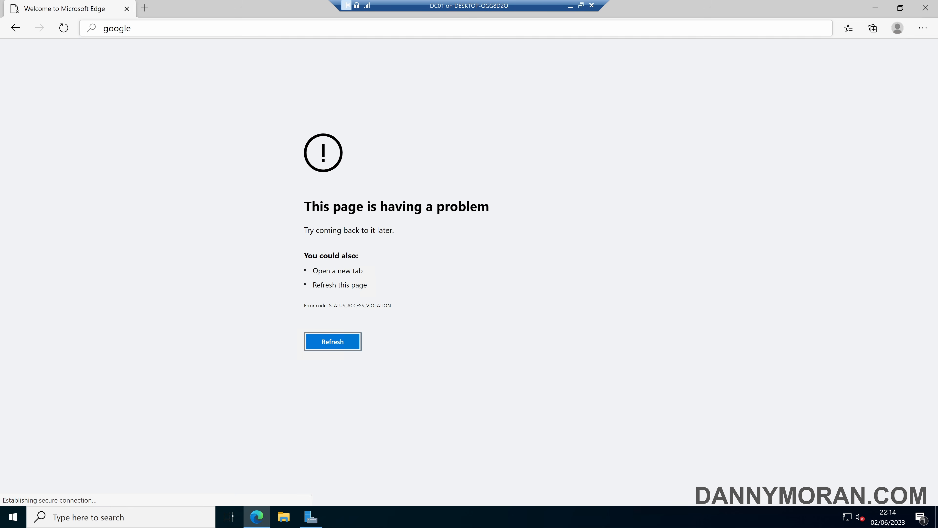
pyautogui.hotkey('ctrl', 'a')
pyautogui.write('google')
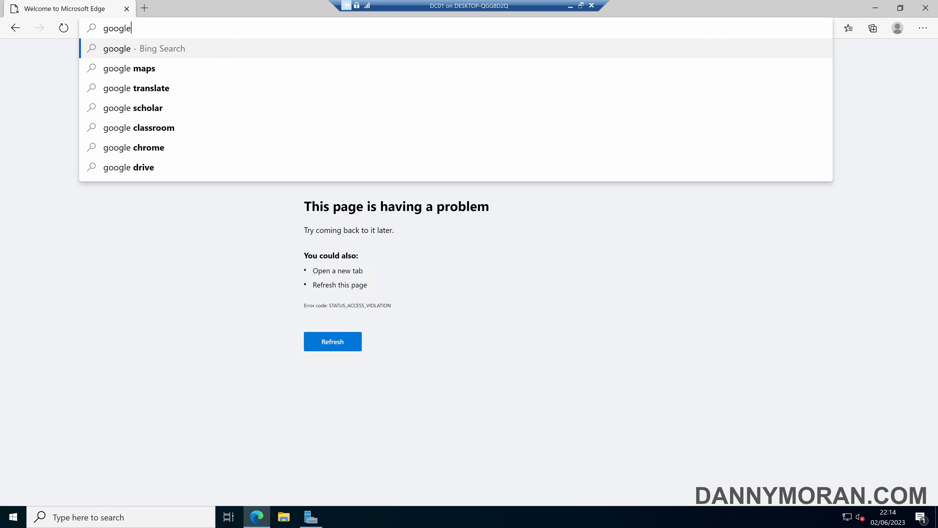
pyautogui.press('Return')
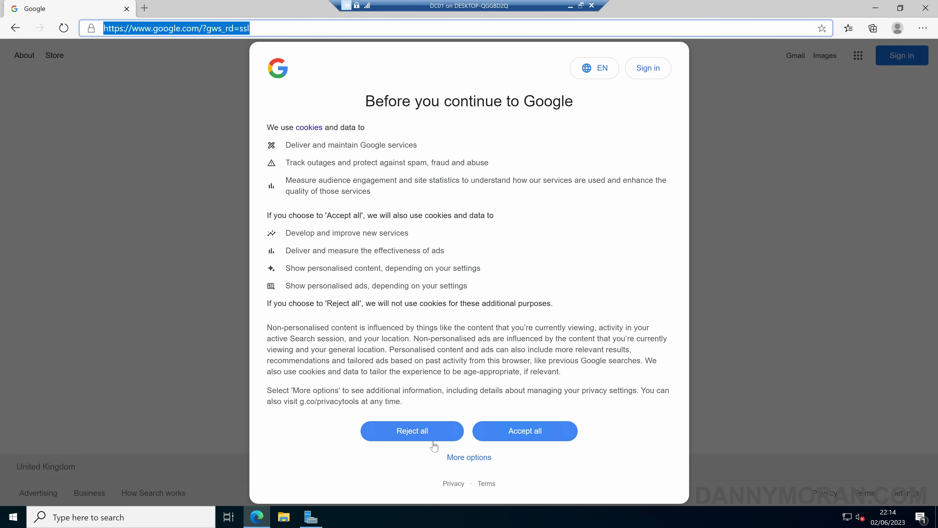
pyautogui.click(431, 443)
# Visit dannymoran.com and microsoft.com, then close Edge
pyautogui.click(182, 33)
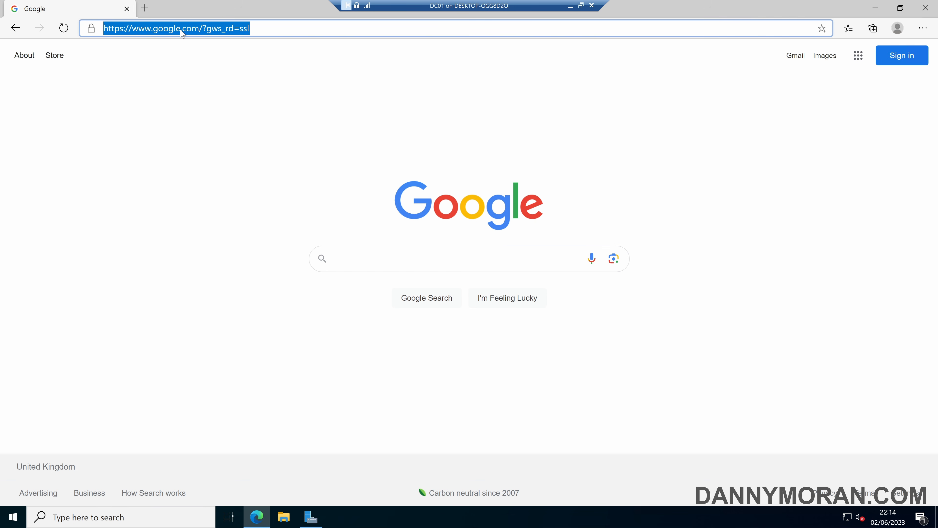
pyautogui.write('dannymoran')
pyautogui.hotkey('ctrl', 'Return')
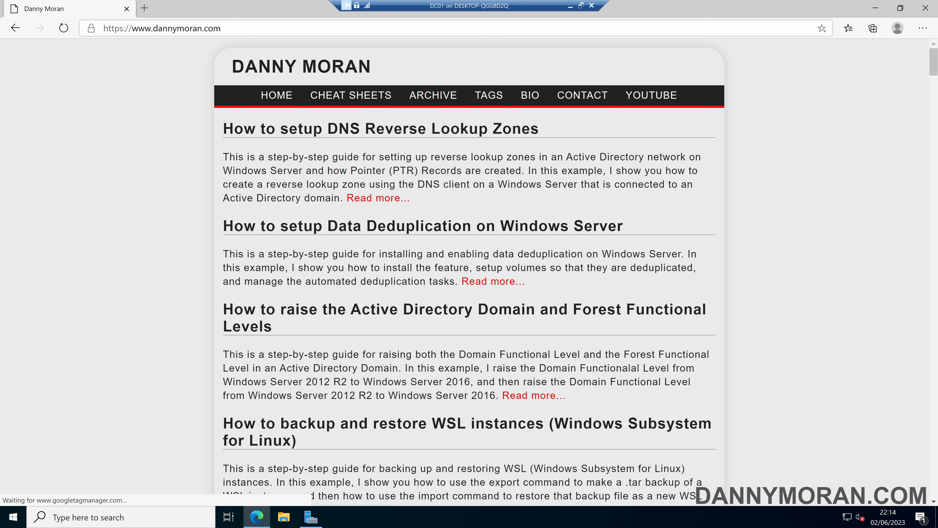
pyautogui.click(181, 32)
pyautogui.write('microsoft')
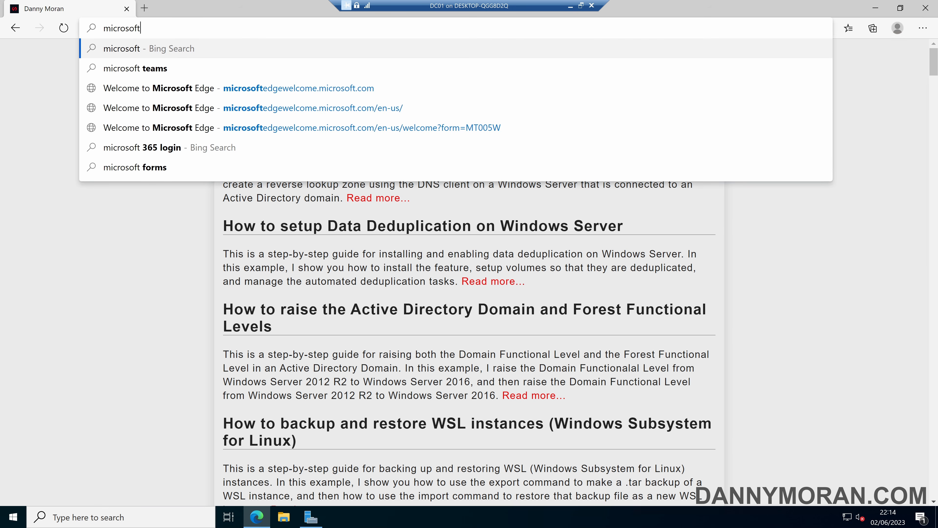
pyautogui.hotkey('ctrl', 'Return')
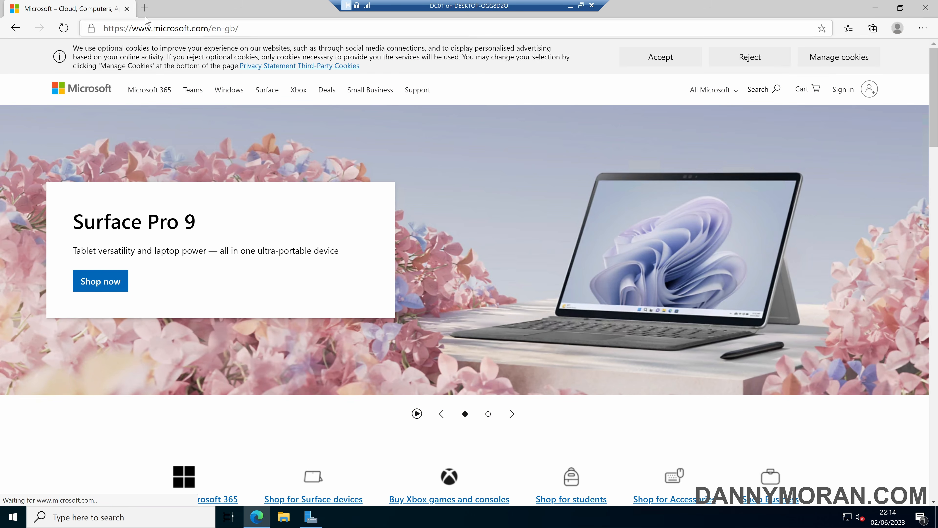
pyautogui.click(127, 9)
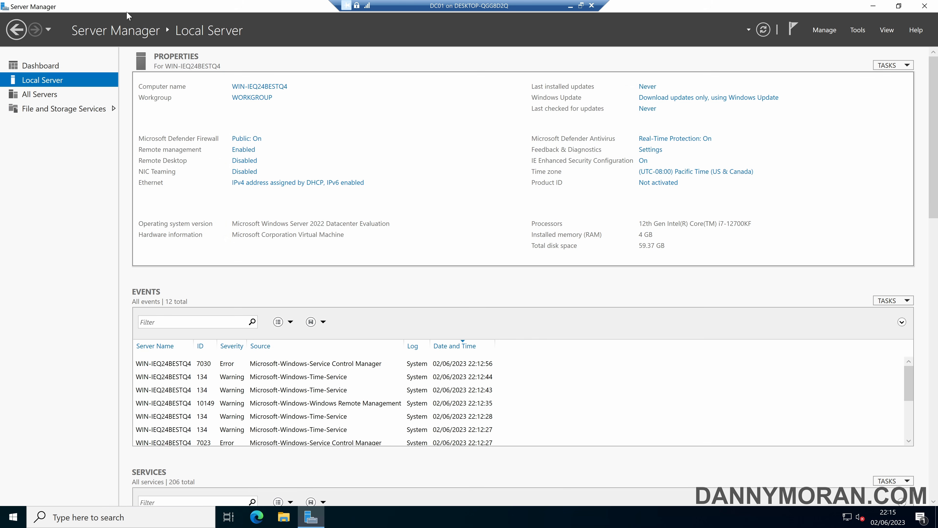
# Rename the computer to DC01 in System Properties
pyautogui.click(258, 87)
pyautogui.click(244, 171)
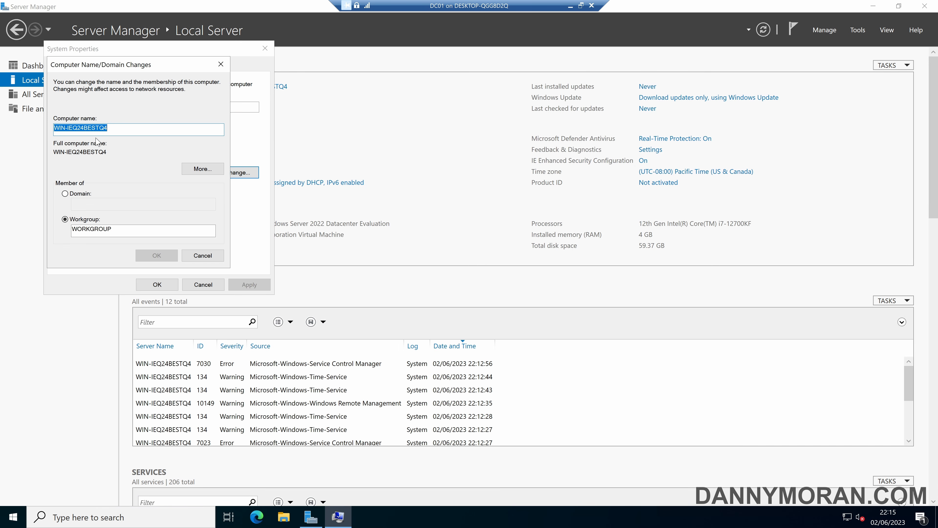
pyautogui.write('DC01')
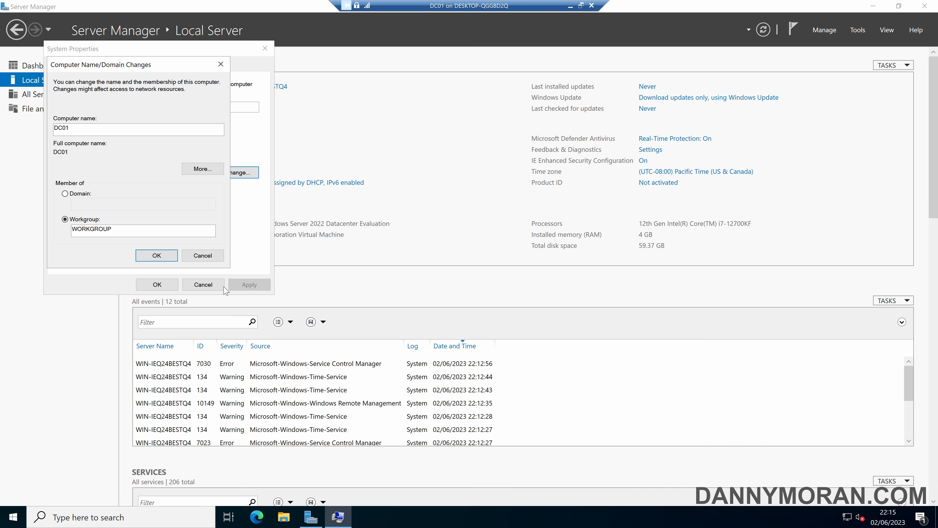
pyautogui.press('Return')
pyautogui.click(538, 277)
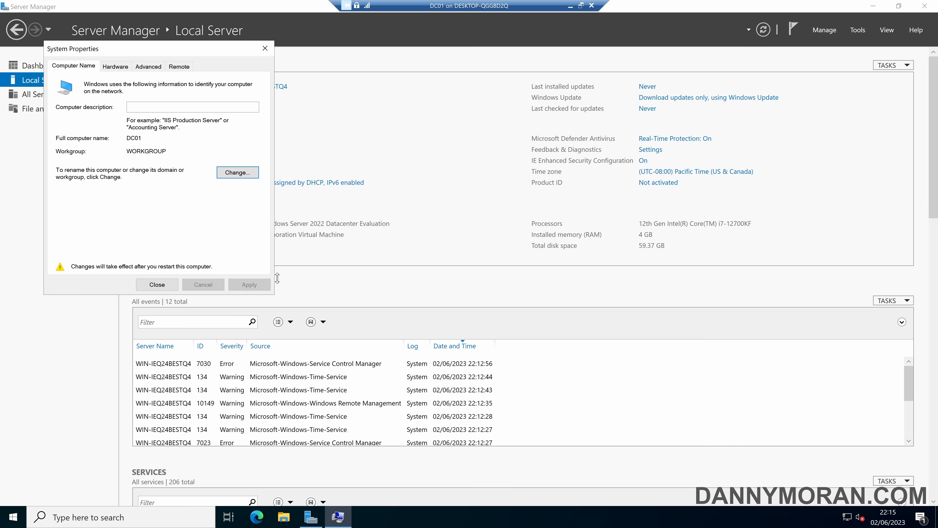
# Restart the server and sign back in with the Administrator password
pyautogui.click(157, 285)
pyautogui.click(483, 268)
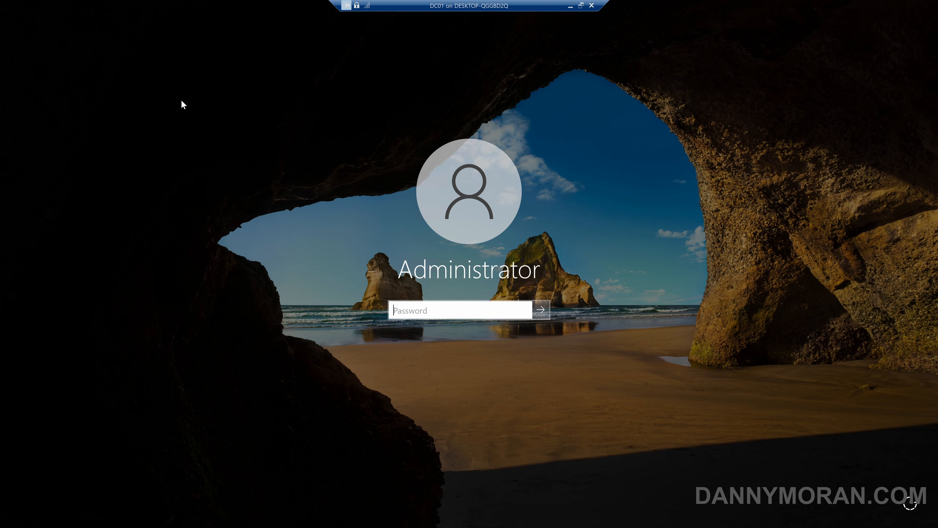
pyautogui.write('********')
pyautogui.press('Return')
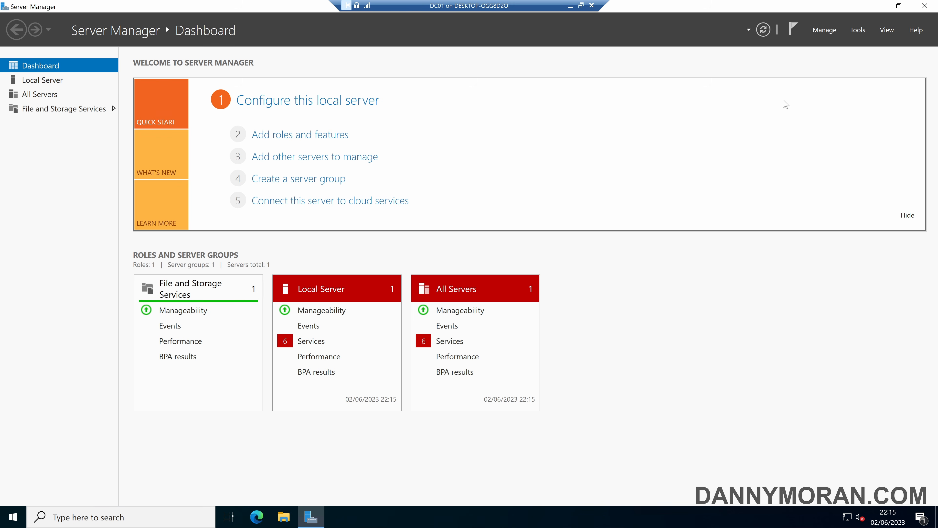
# In Add Roles and Features, select AD DS, DNS Server and DHCP Server with their required features
pyautogui.click(824, 30)
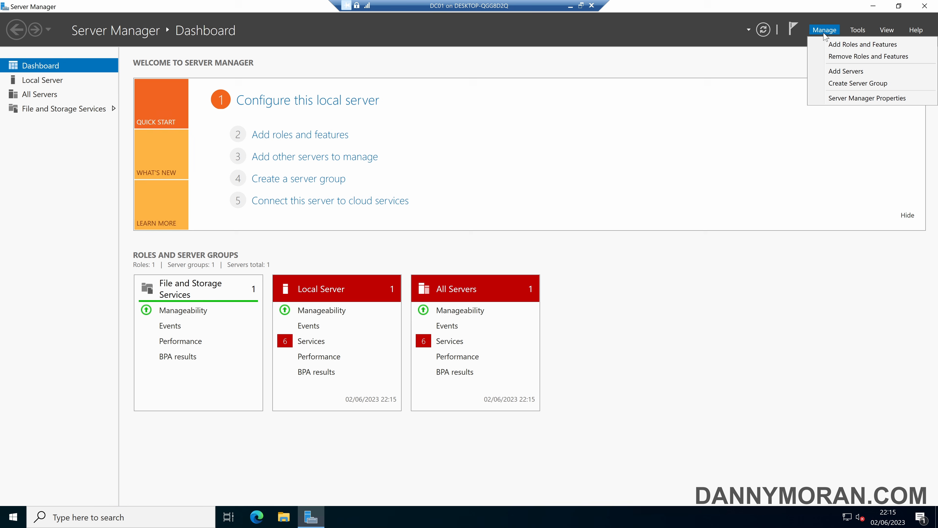
pyautogui.click(838, 45)
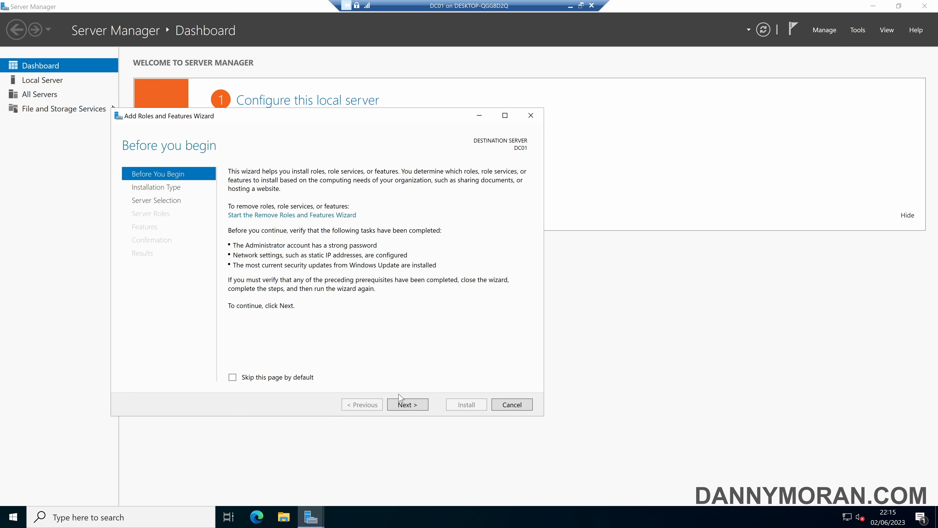
pyautogui.click(406, 405)
pyautogui.click(406, 406)
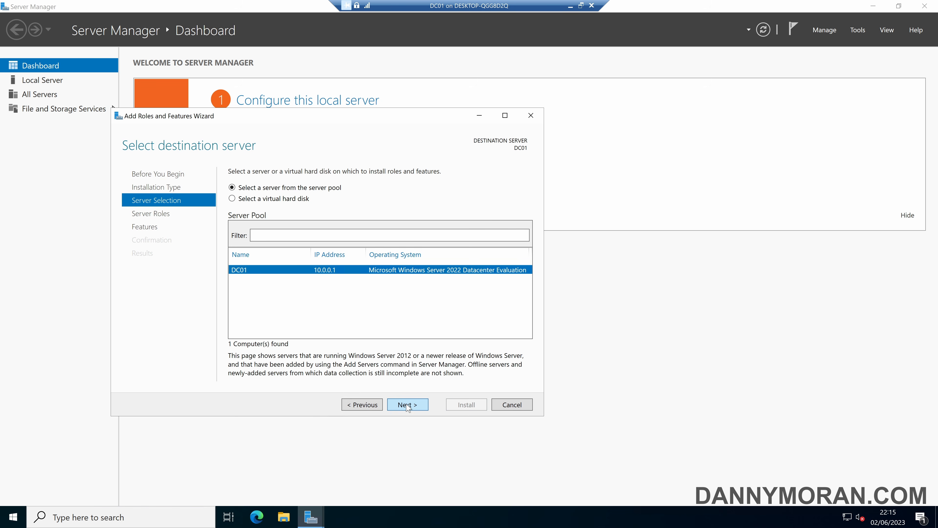
pyautogui.click(406, 406)
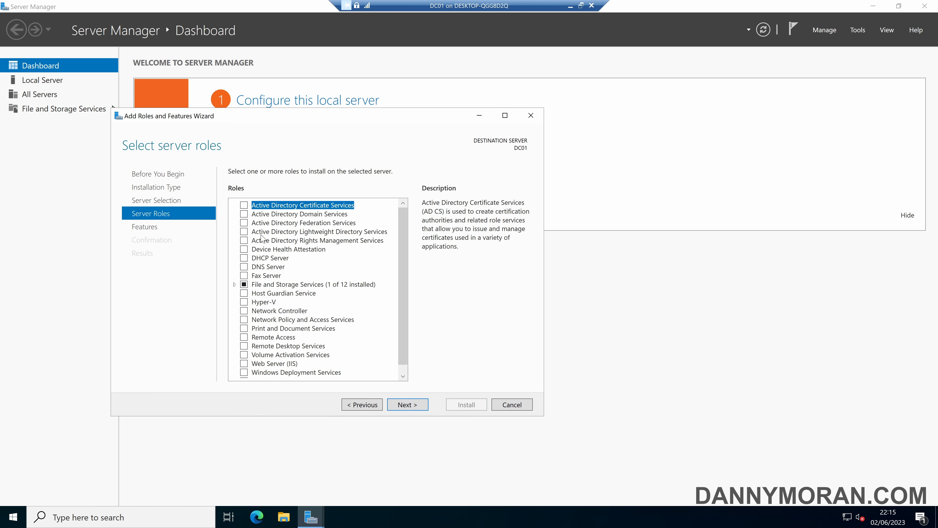
pyautogui.click(244, 214)
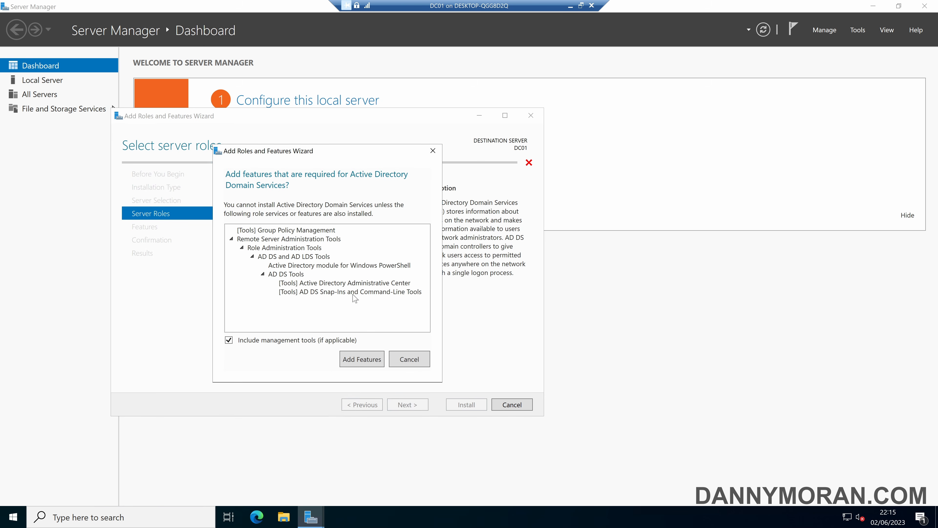
pyautogui.click(362, 359)
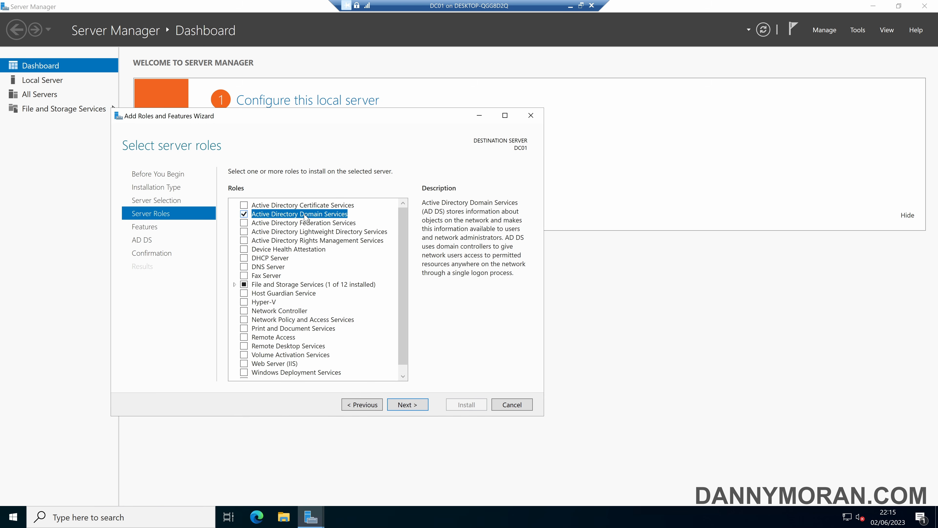
pyautogui.click(251, 265)
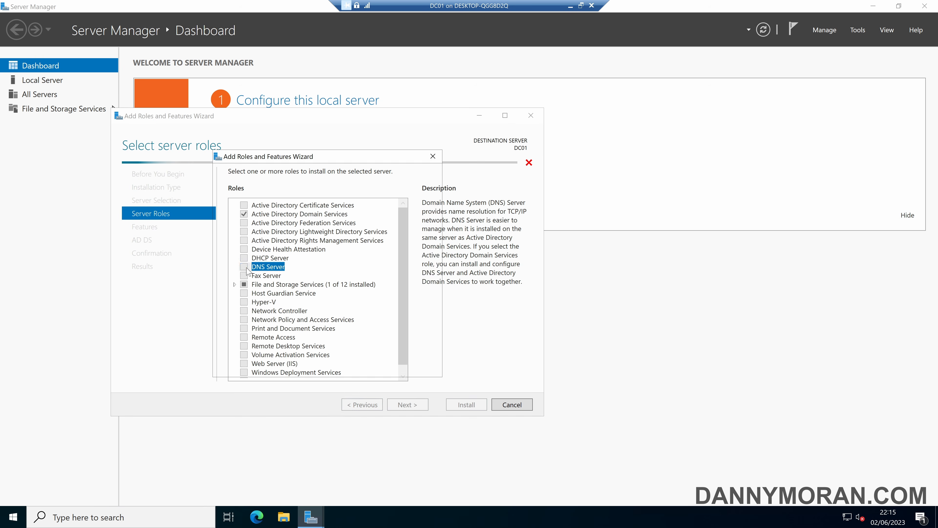
pyautogui.click(359, 355)
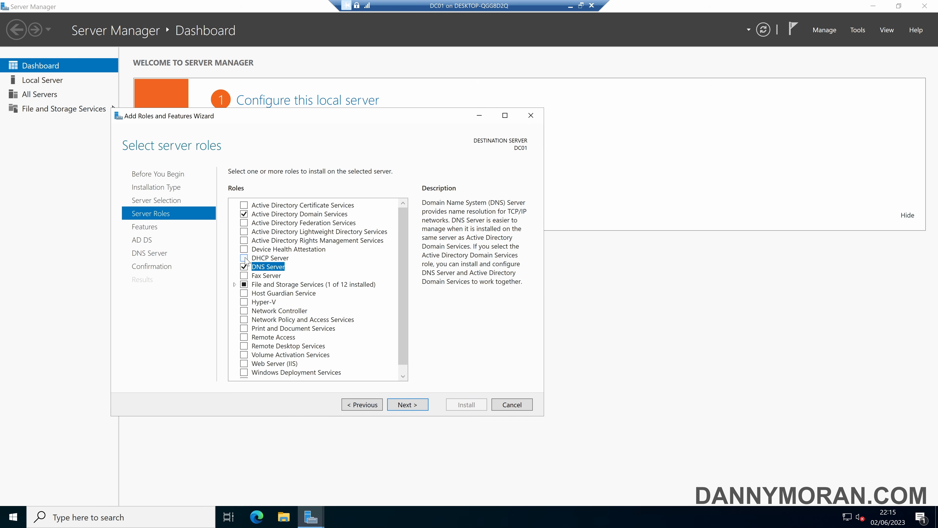
pyautogui.click(245, 258)
pyautogui.click(365, 353)
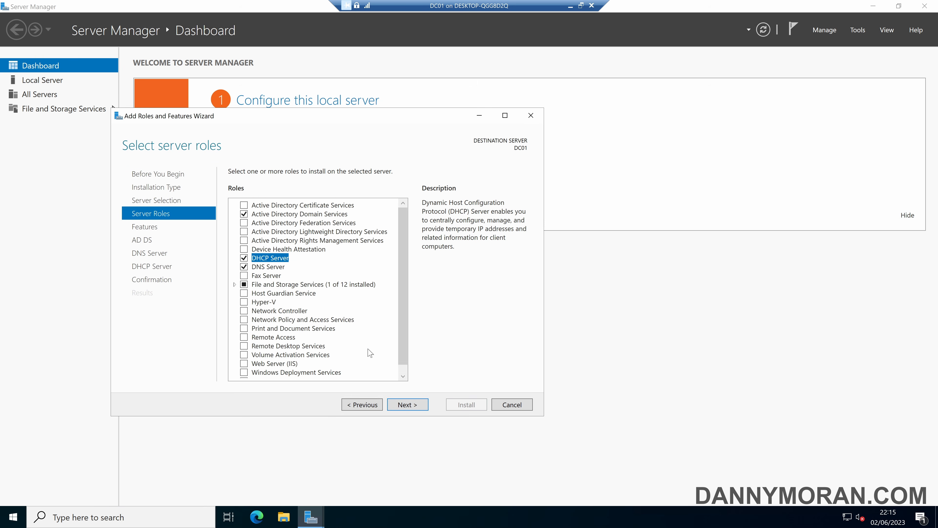
# Keep the default features, install the selected roles and close the wizard
pyautogui.scroll(-1, 369, 354)
pyautogui.scroll(1, 329, 332)
pyautogui.click(398, 404)
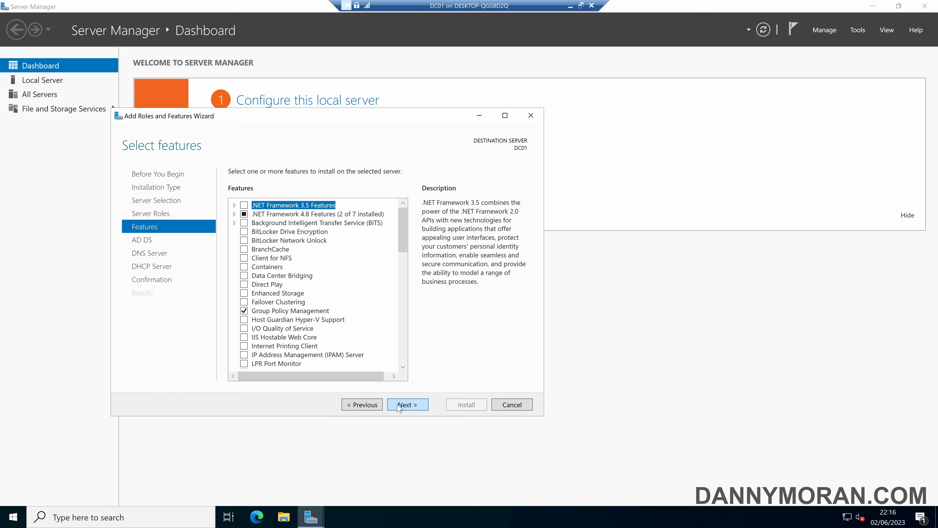
pyautogui.scroll(-14, 315, 316)
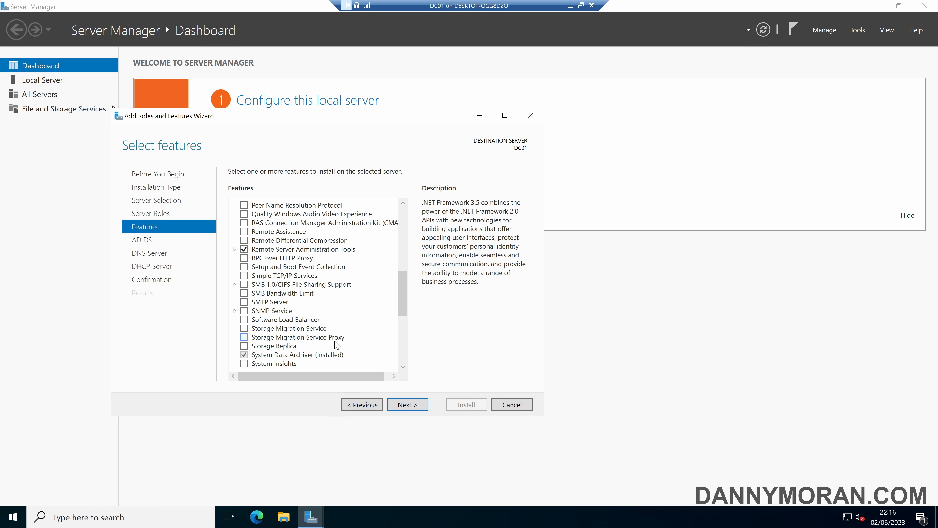
pyautogui.click(408, 405)
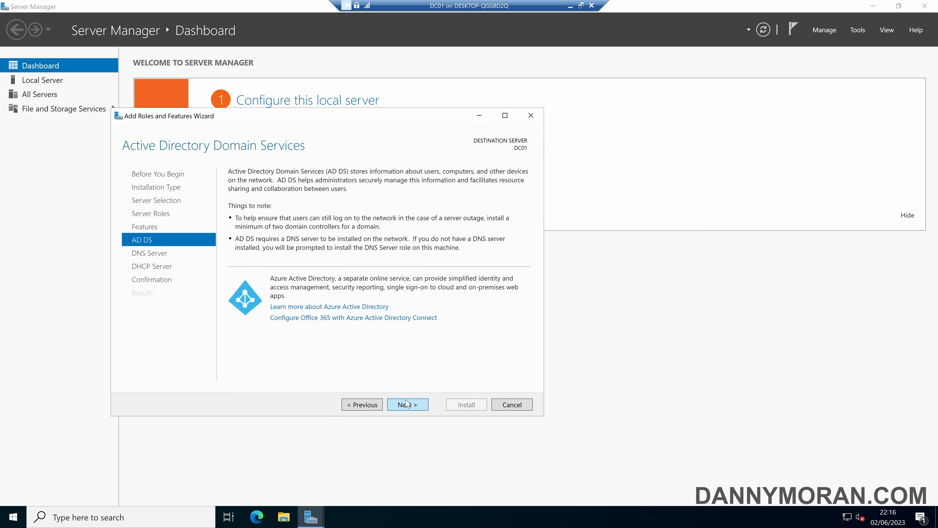
pyautogui.click(408, 404)
pyautogui.click(408, 405)
pyautogui.click(408, 404)
pyautogui.click(466, 405)
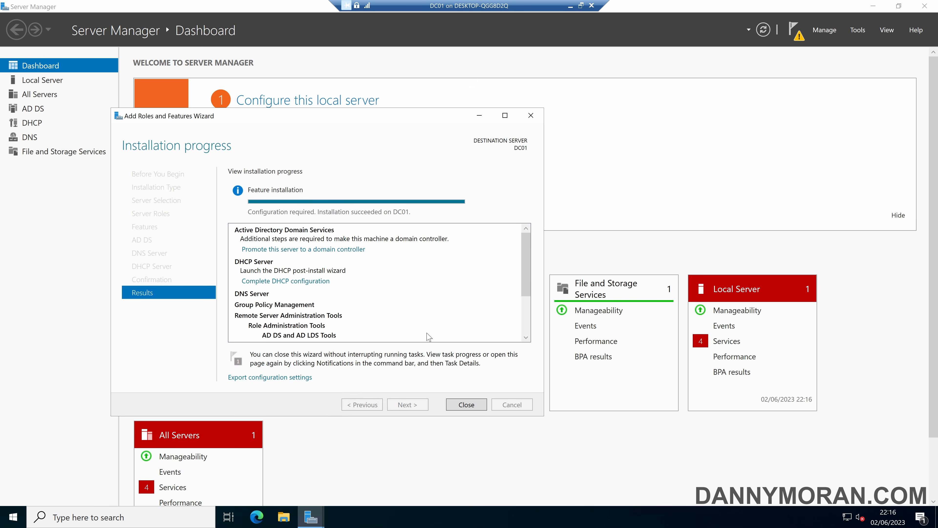
pyautogui.click(467, 405)
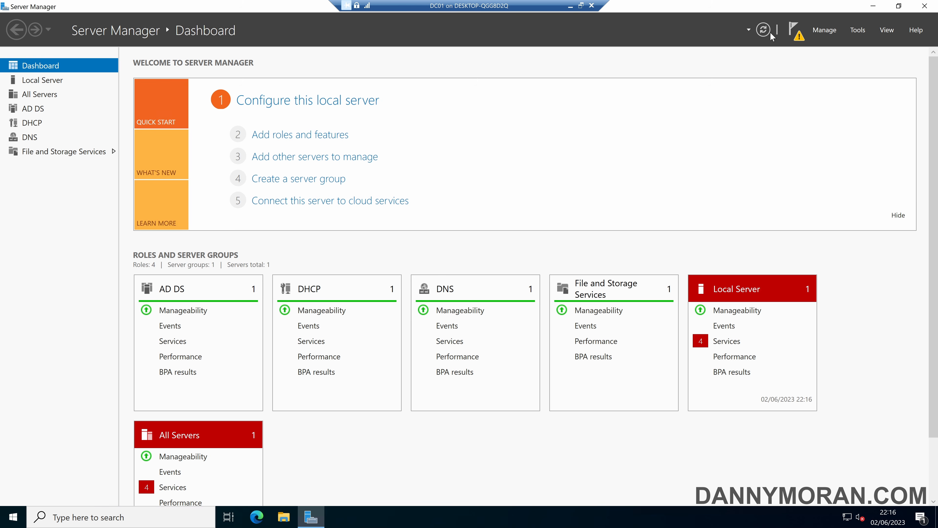
# Launch Promote this server to a domain controller and add a new forest with root domain ad.dannymoran.com
pyautogui.click(796, 34)
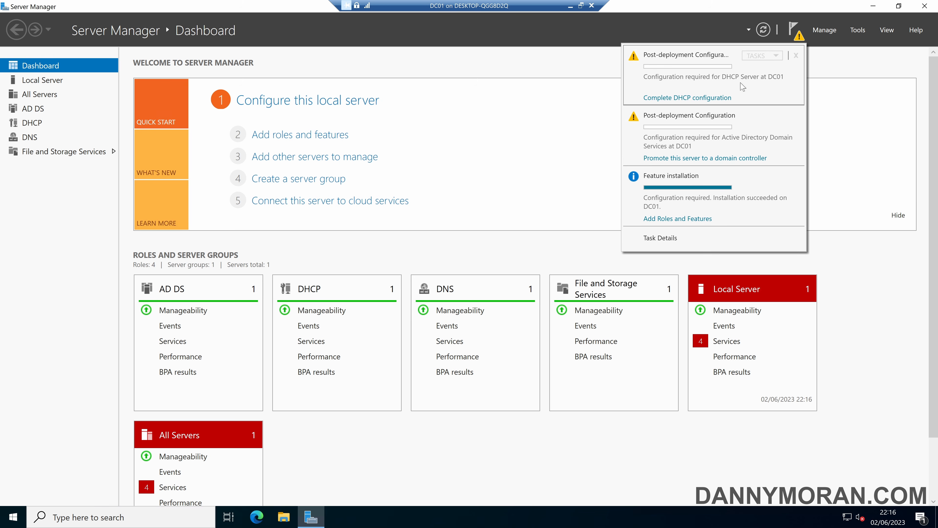
pyautogui.click(687, 158)
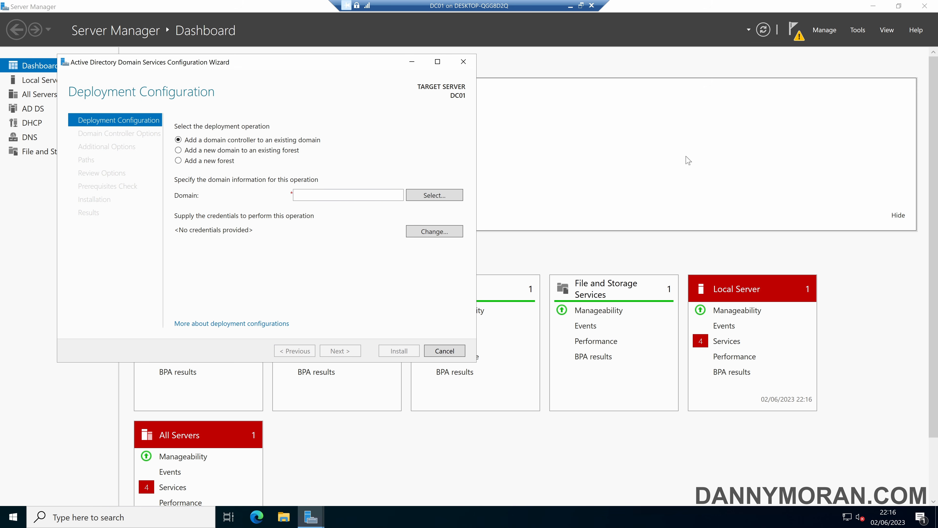
pyautogui.click(213, 162)
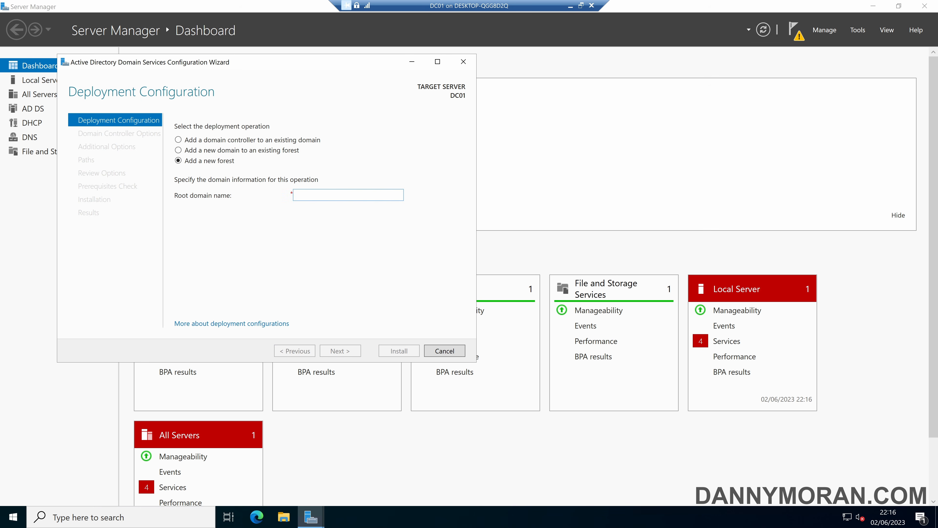
pyautogui.click(314, 196)
pyautogui.write('ad')
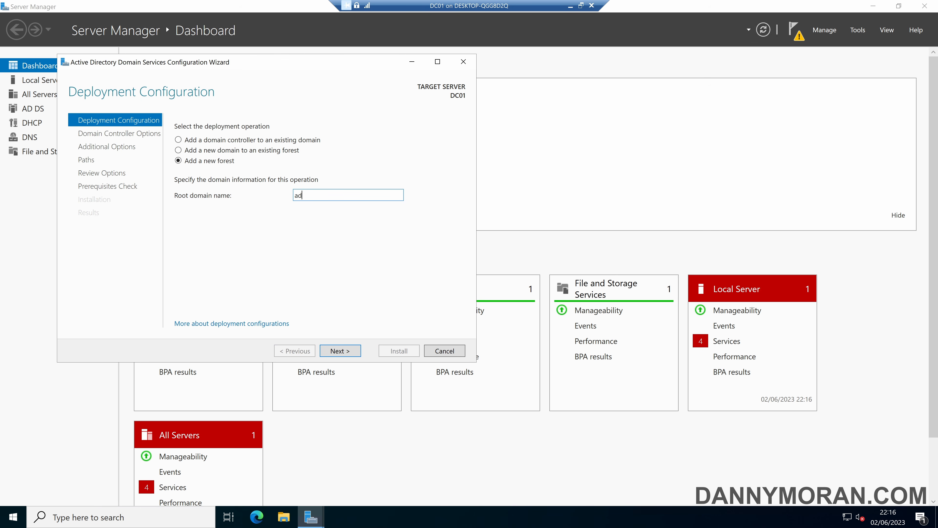
pyautogui.write('.dannymoran.com')
pyautogui.hotkey('shift', 'Left')
pyautogui.hotkey('shift', 'Left')
pyautogui.hotkey('shift', 'Left')
pyautogui.hotkey('shift', 'Left')
pyautogui.hotkey('shift', 'Left')
pyautogui.hotkey('shift', 'Left')
pyautogui.hotkey('shift', 'Left')
pyautogui.hotkey('shift', 'Left')
pyautogui.hotkey('shift', 'Left')
pyautogui.hotkey('shift', 'Left')
pyautogui.hotkey('shift', 'Left')
pyautogui.hotkey('shift', 'Left')
pyautogui.hotkey('shift', 'Left')
pyautogui.hotkey('shift', 'Left')
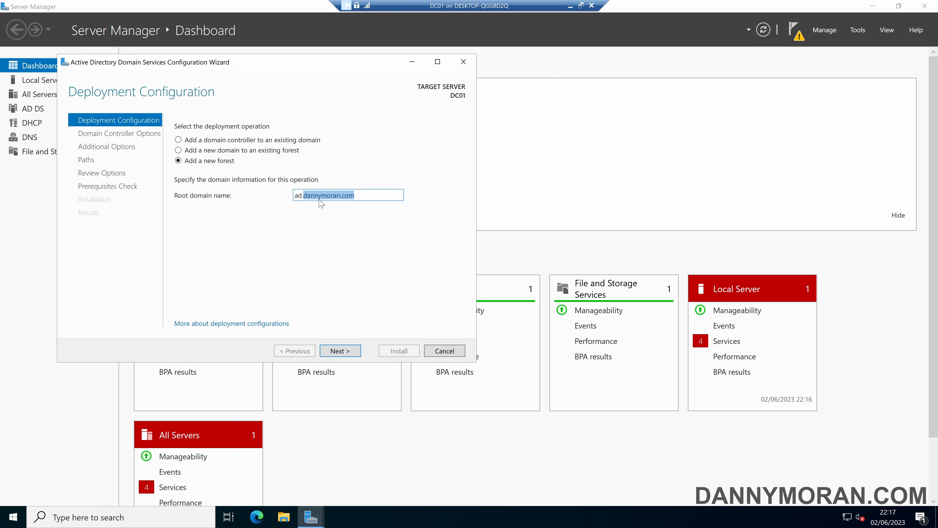
pyautogui.click(308, 196)
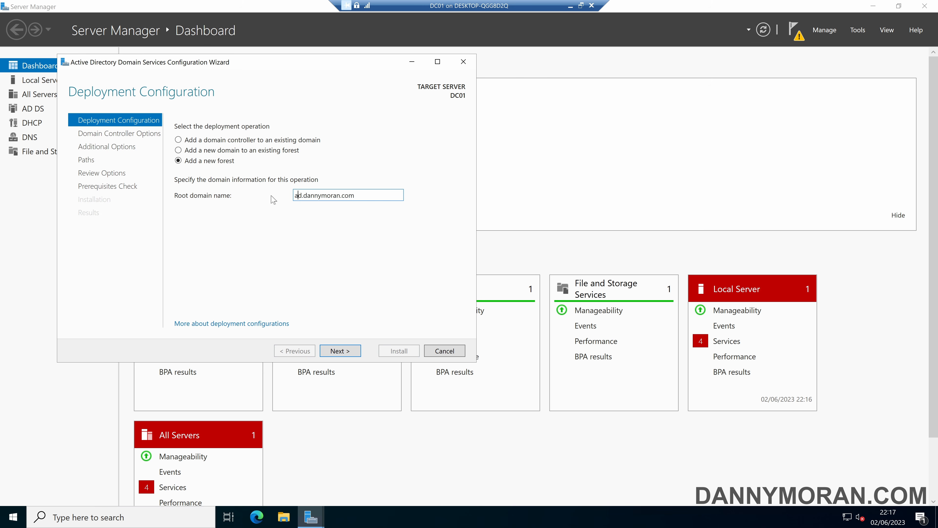
pyautogui.press('Home')
pyautogui.hotkey('shift', 'Right')
pyautogui.click(350, 355)
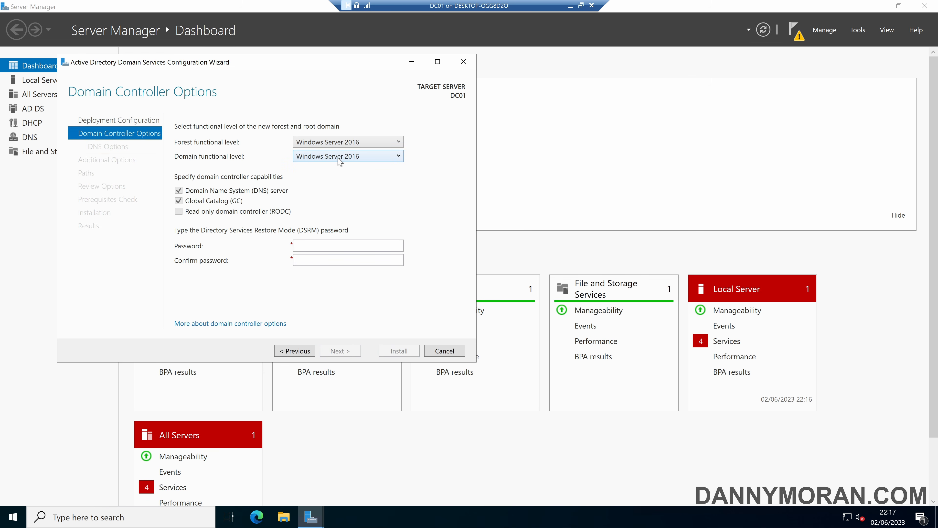
# Keep the Windows Server 2016 domain functional level and enter and confirm the DSRM password
pyautogui.click(384, 158)
pyautogui.click(384, 158)
pyautogui.click(309, 245)
pyautogui.write('**********')
pyautogui.press('Tab')
pyautogui.write('**********')
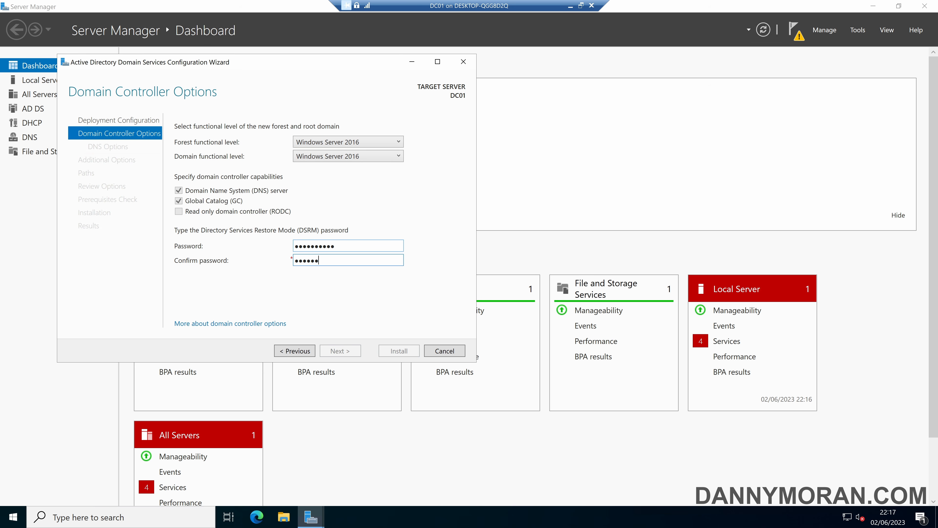
pyautogui.click(347, 351)
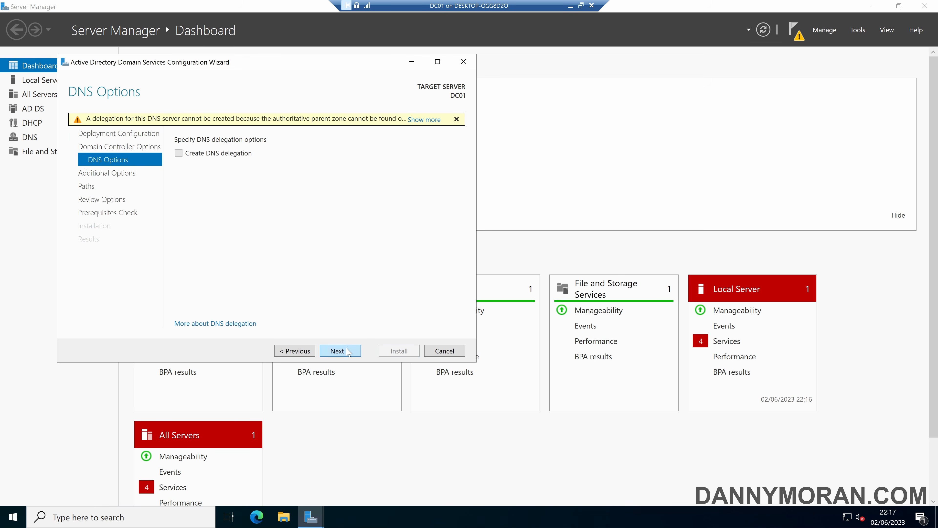
# Accept no DNS delegation, NetBIOS name AD and default paths, then pass prerequisites and install
pyautogui.click(348, 351)
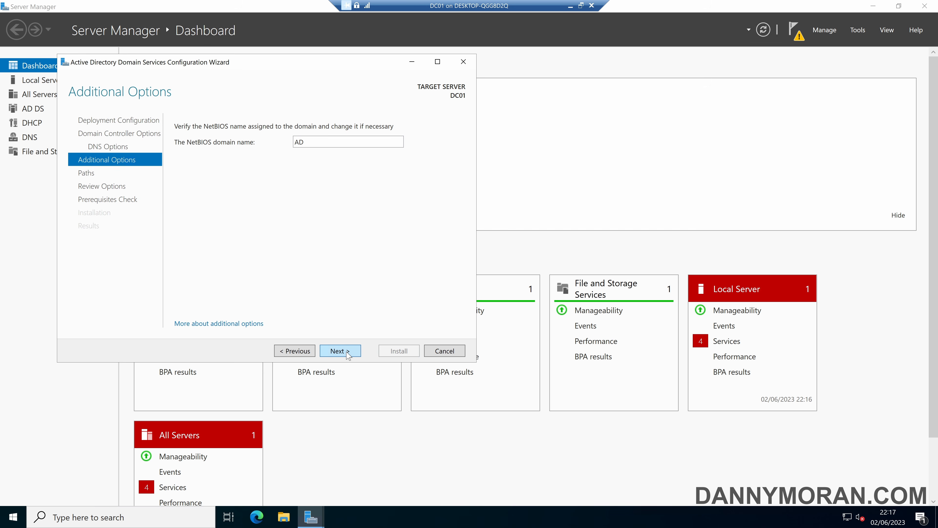
pyautogui.click(348, 351)
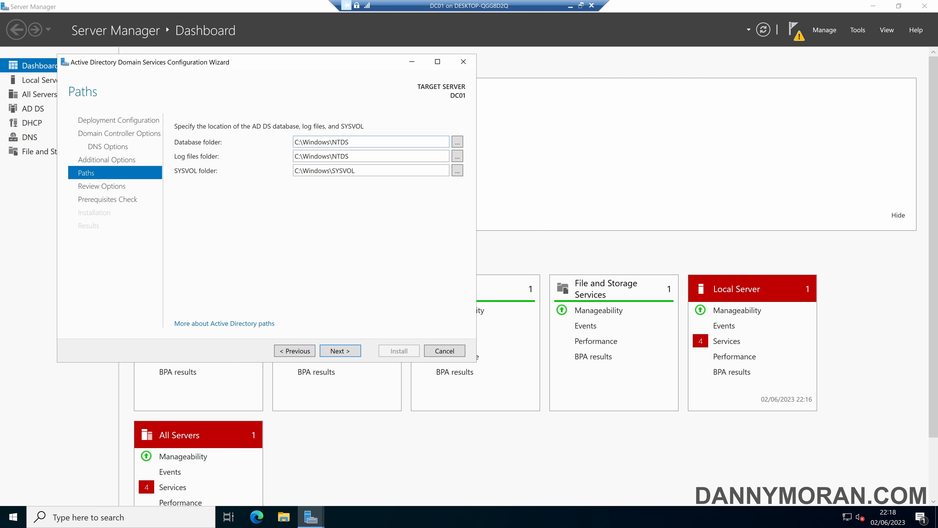
pyautogui.click(343, 356)
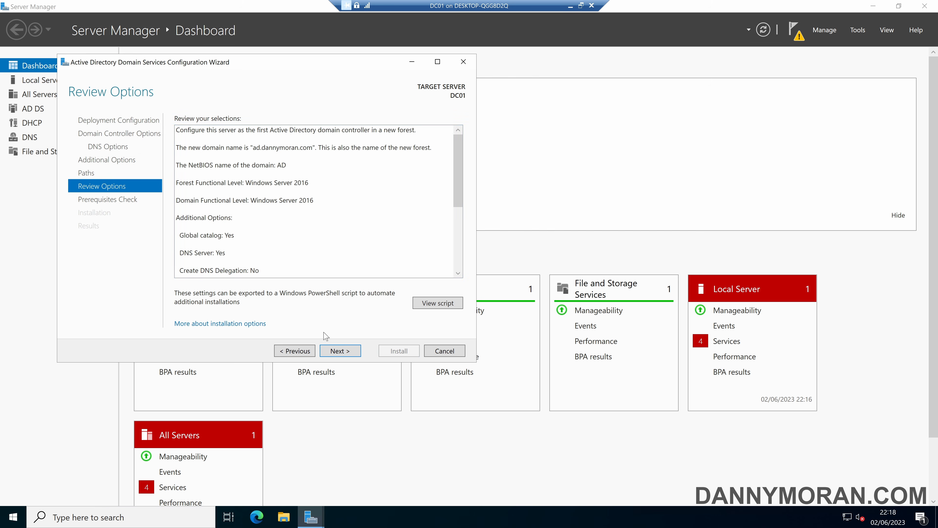
pyautogui.click(338, 353)
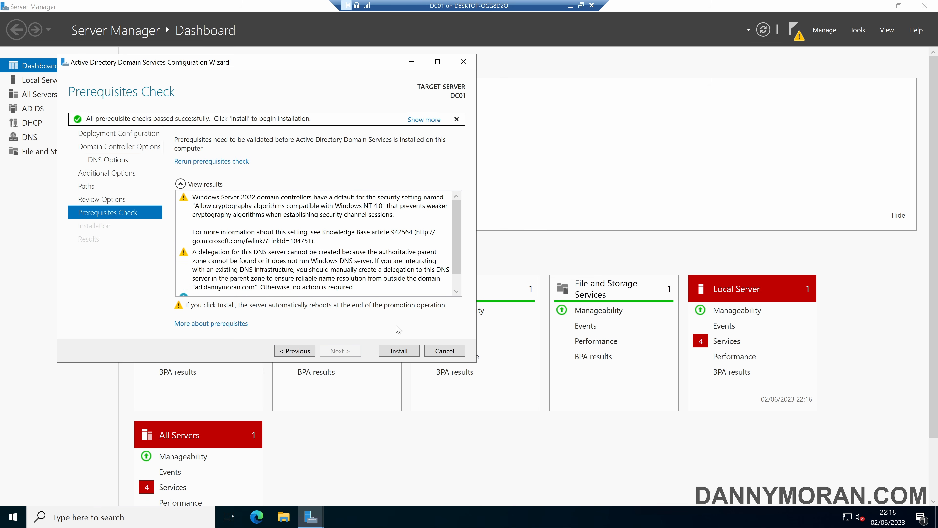
pyautogui.click(403, 352)
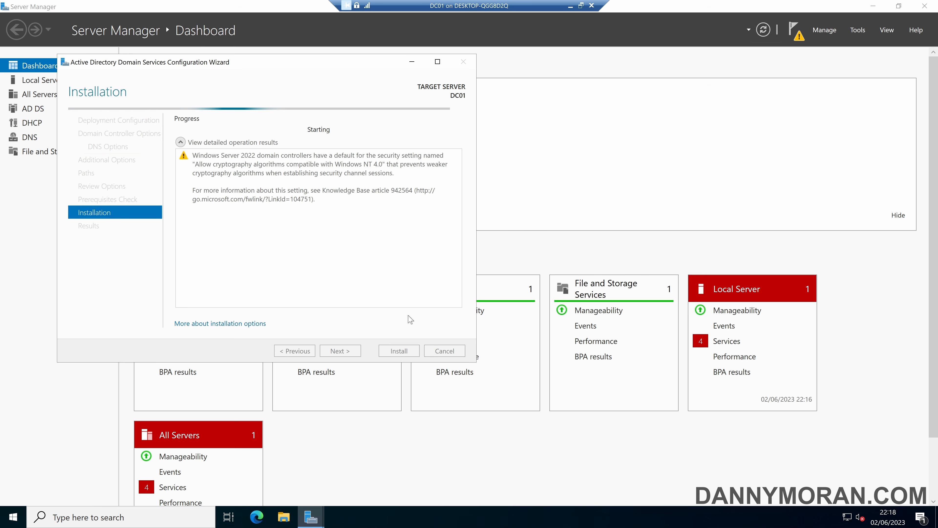
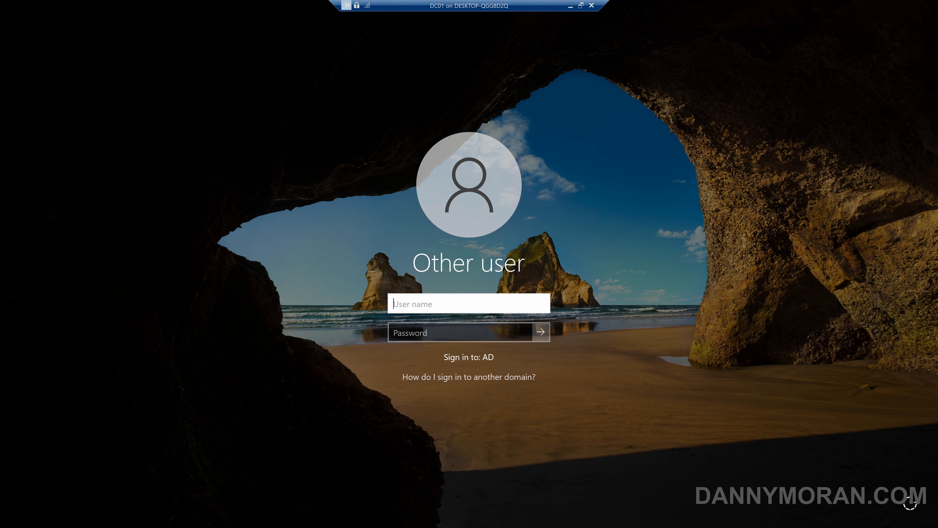
# Sign in to DC01 as AD\Administrator with the domain administrator password
pyautogui.write('AD\\Administrator')
pyautogui.press('Tab')
pyautogui.write('**********')
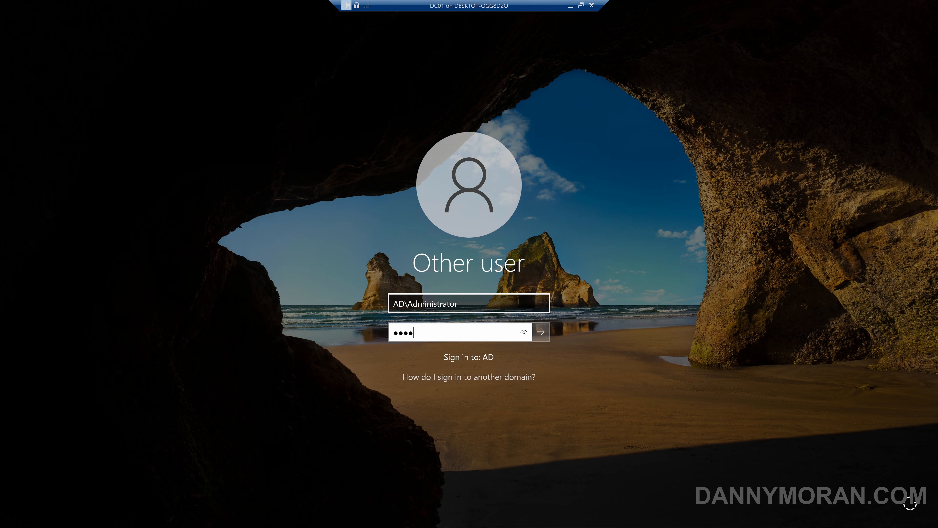
pyautogui.press('Return')
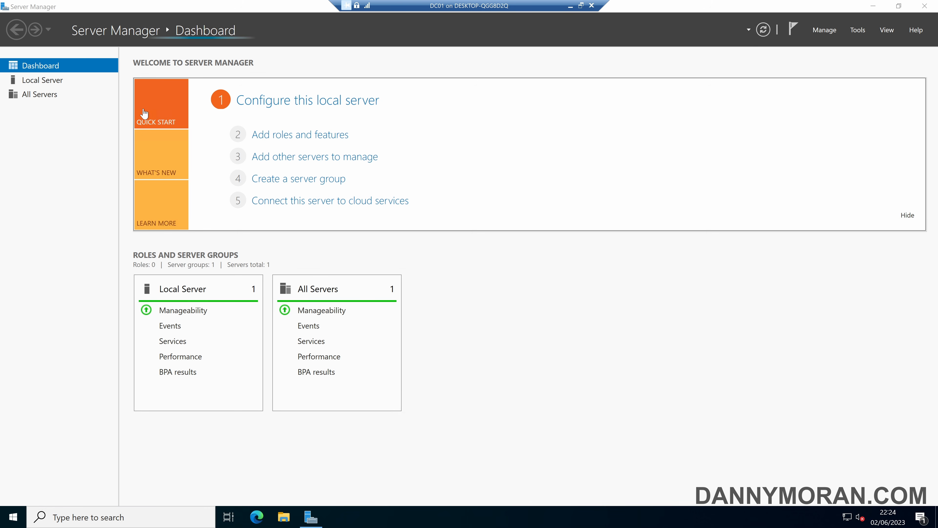
# Review the Ethernet adapter's static IPv4 settings (10.0.0.1, DNS 127.0.0.1) without changing them
pyautogui.click(57, 85)
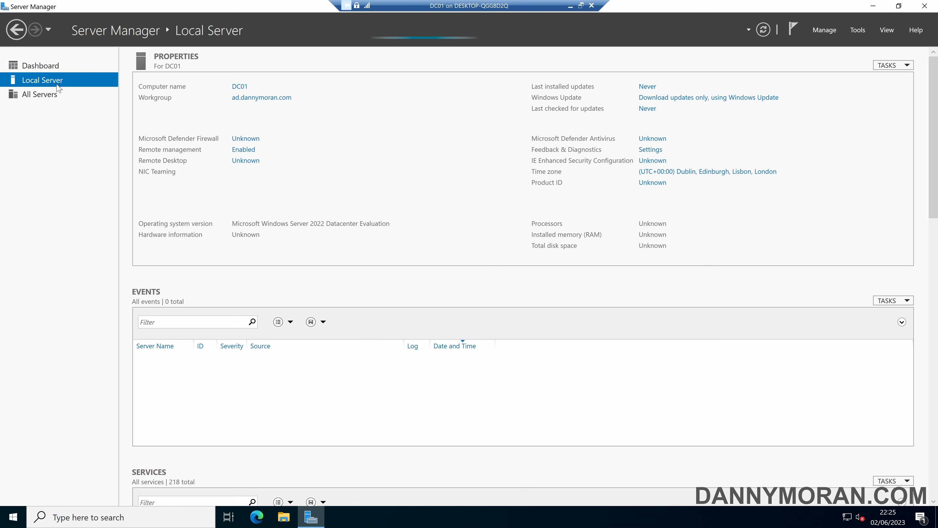
pyautogui.click(291, 183)
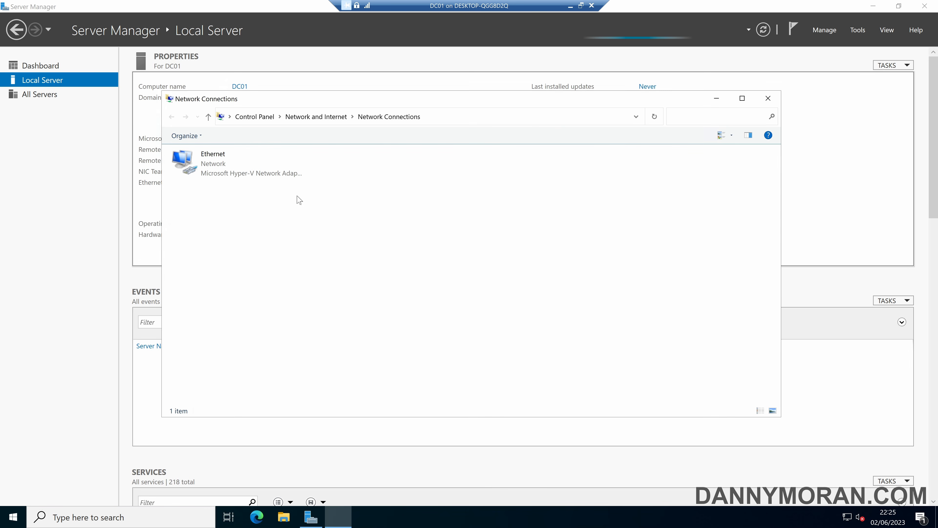
pyautogui.click(244, 173)
pyautogui.doubleClick(244, 174)
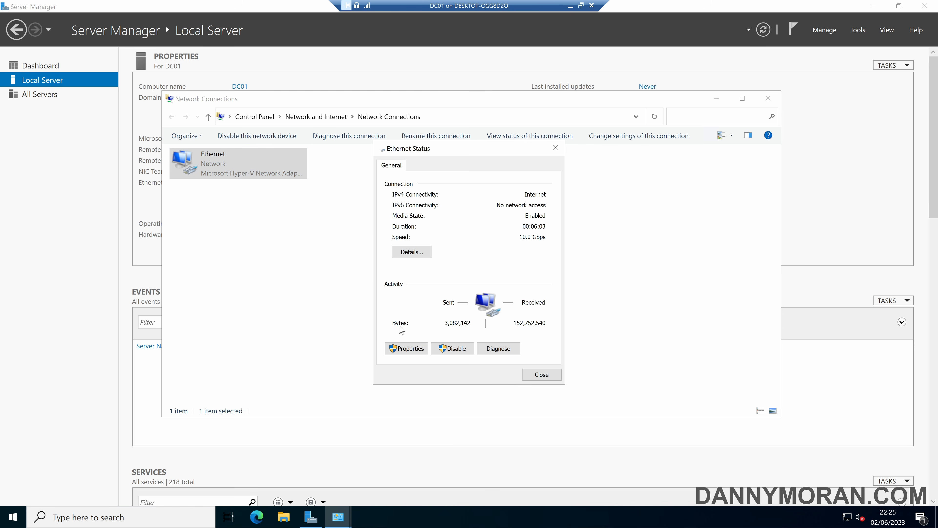
pyautogui.click(406, 347)
pyautogui.doubleClick(479, 273)
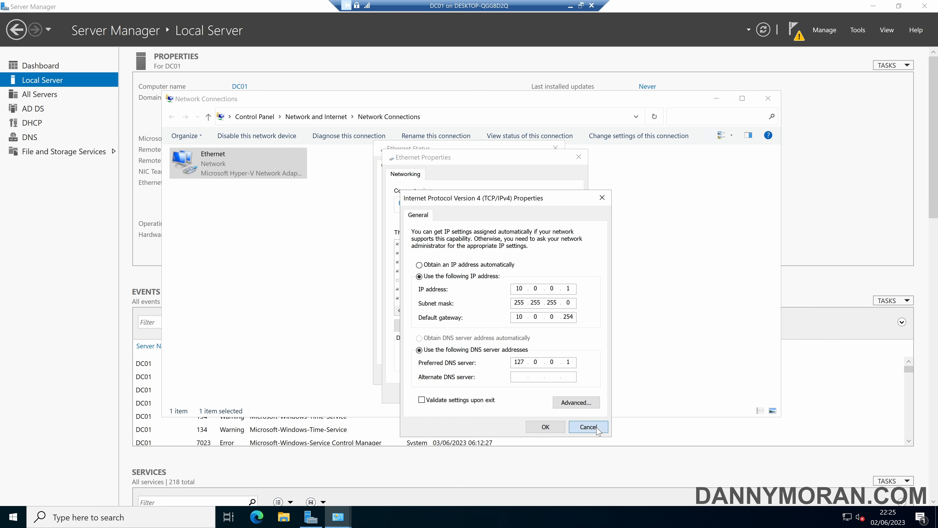
pyautogui.click(588, 427)
pyautogui.click(562, 393)
pyautogui.click(542, 375)
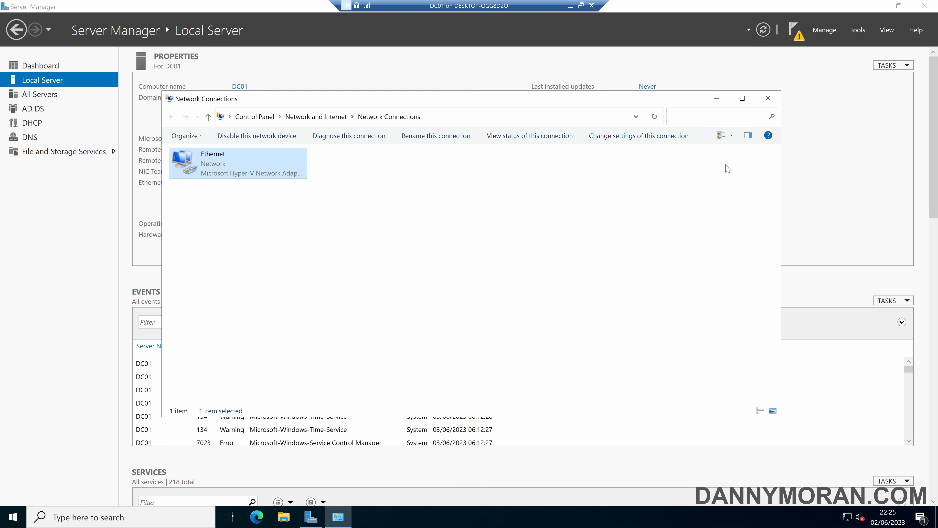
pyautogui.click(768, 98)
pyautogui.press('super')
pyautogui.write('dns')
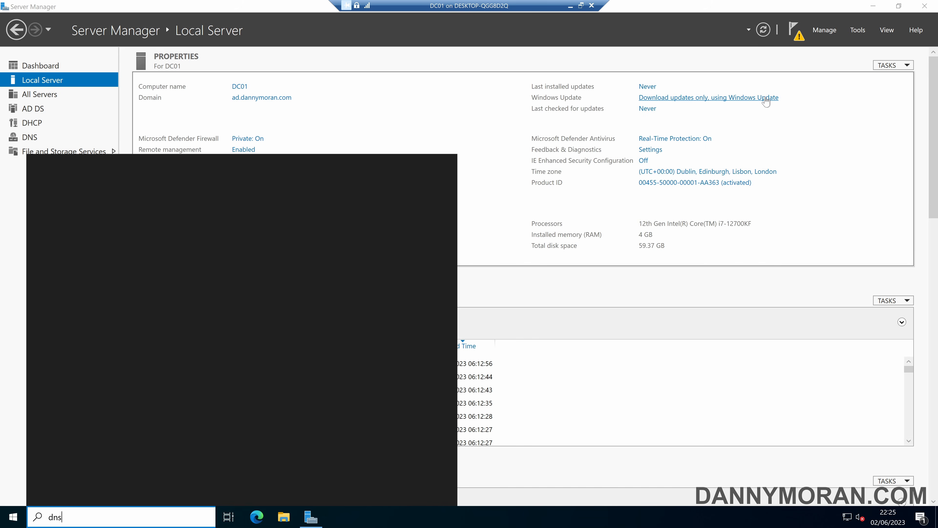
pyautogui.press('Return')
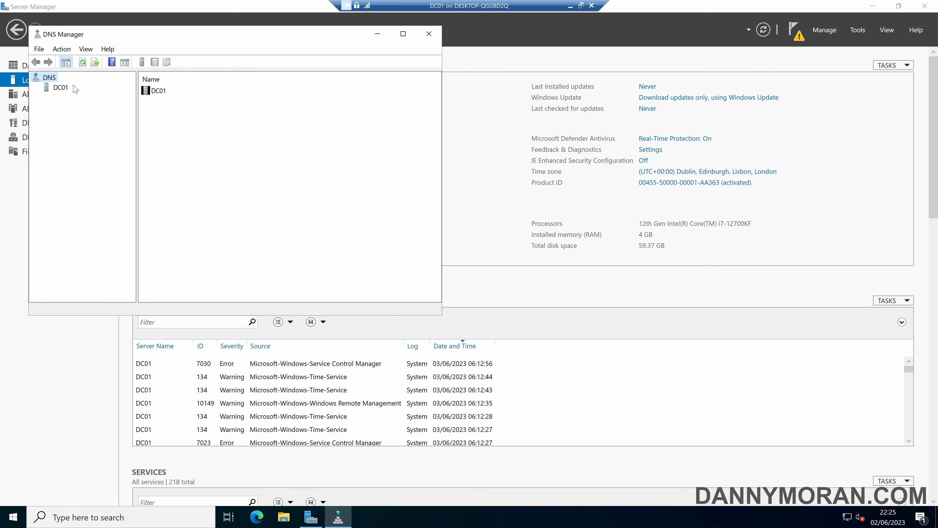
pyautogui.click(67, 89)
pyautogui.rightClick(68, 90)
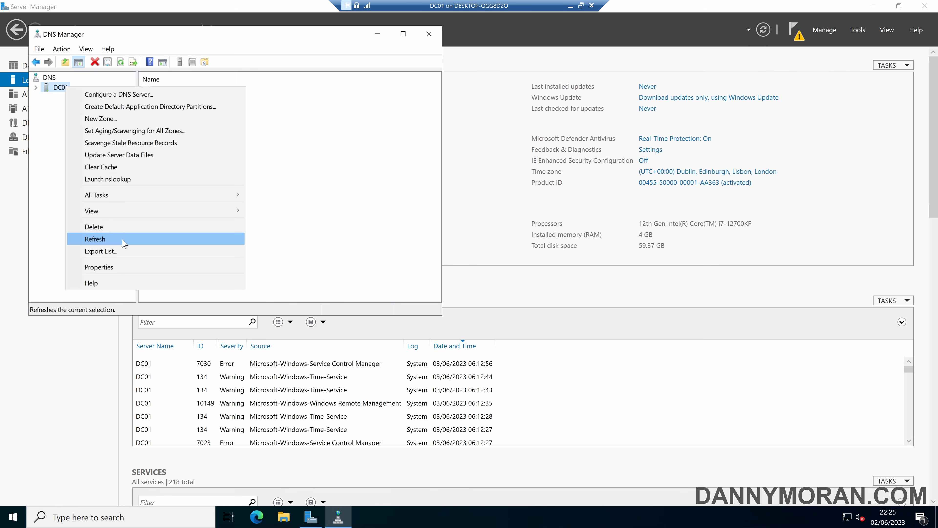
pyautogui.click(123, 268)
pyautogui.click(208, 76)
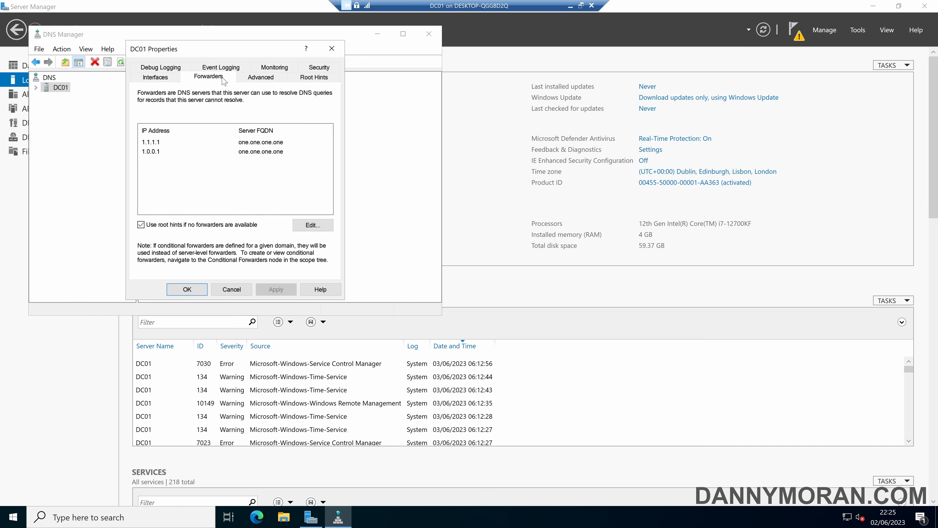
pyautogui.click(321, 221)
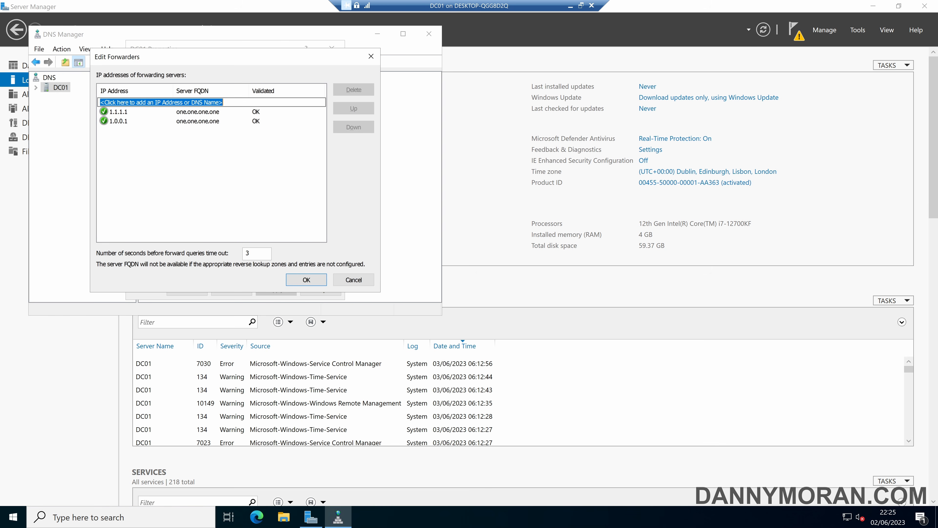
pyautogui.click(371, 56)
pyautogui.click(332, 47)
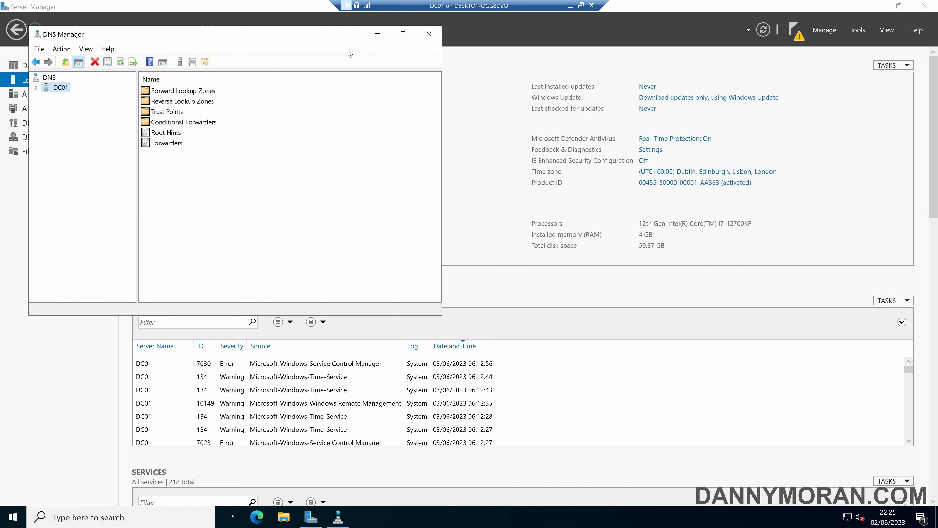
pyautogui.click(431, 36)
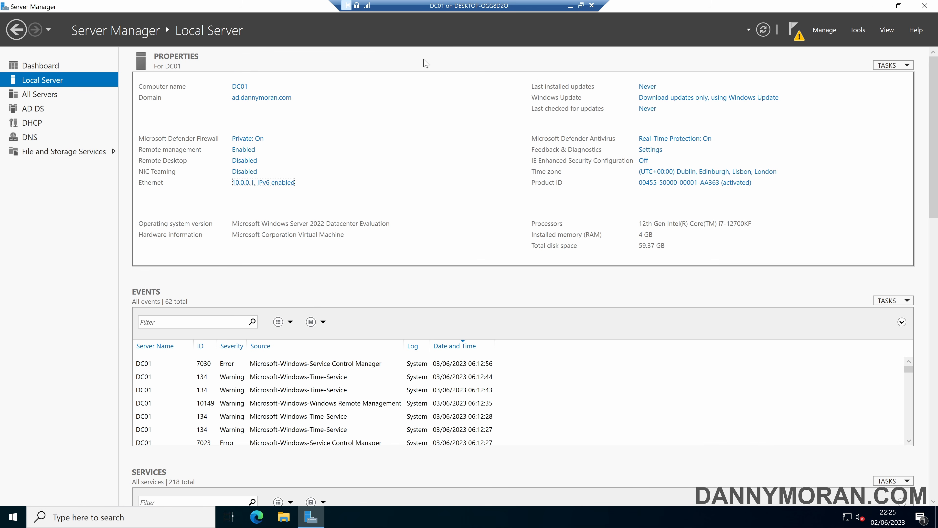
# Complete the DHCP post-deployment configuration, creating security groups and authorizing the server
pyautogui.click(796, 34)
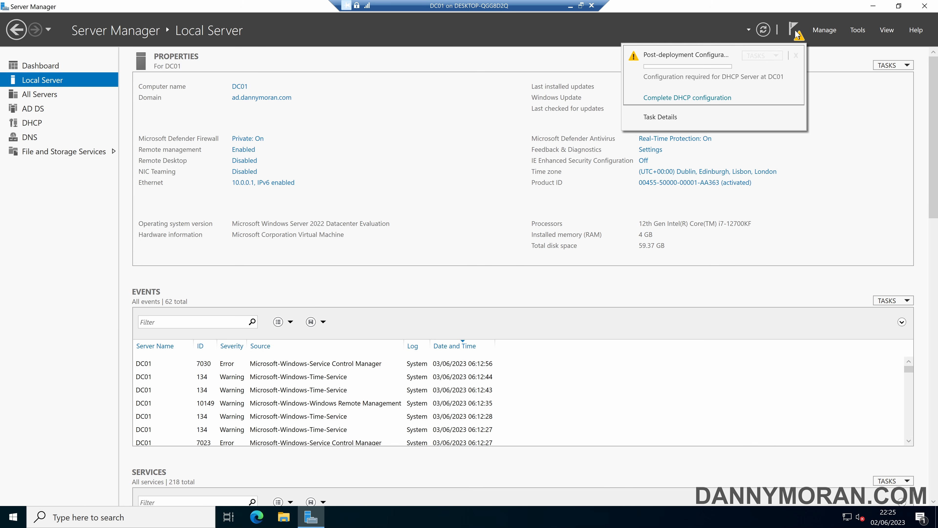
pyautogui.click(688, 98)
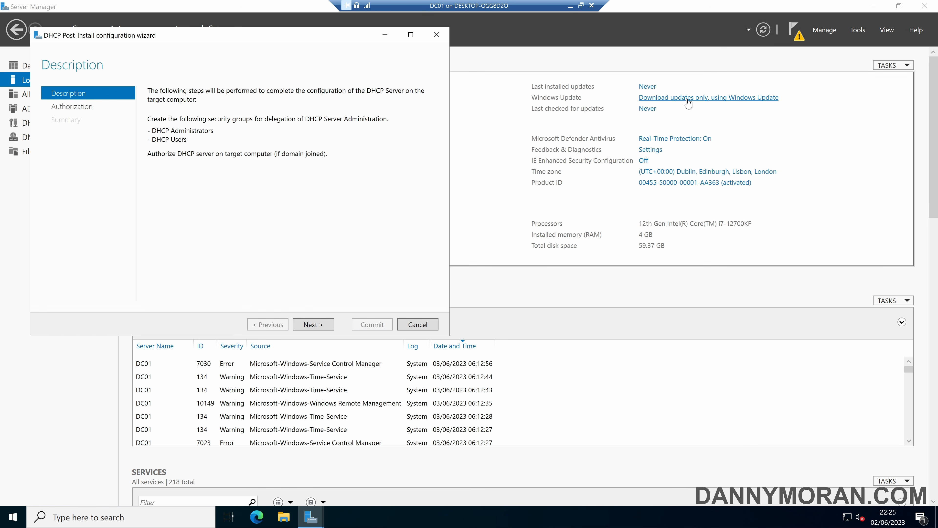
pyautogui.click(319, 327)
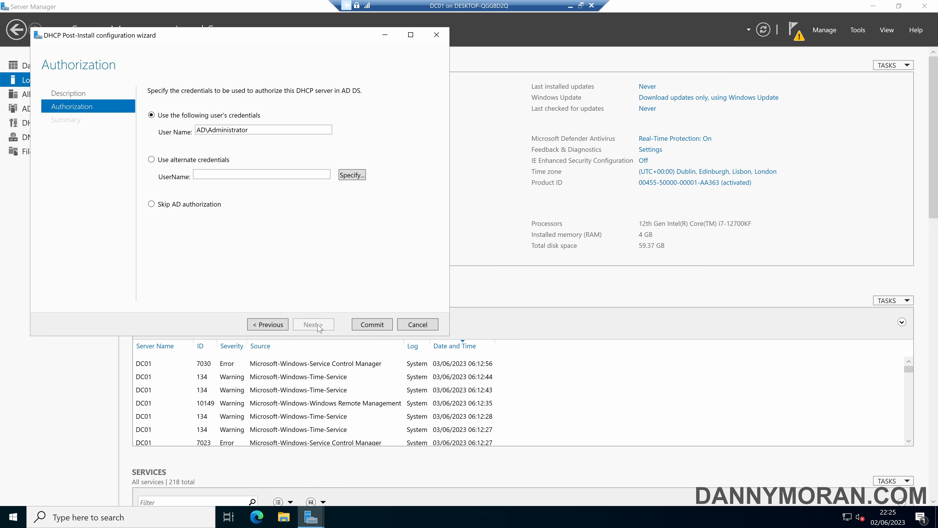
pyautogui.click(359, 325)
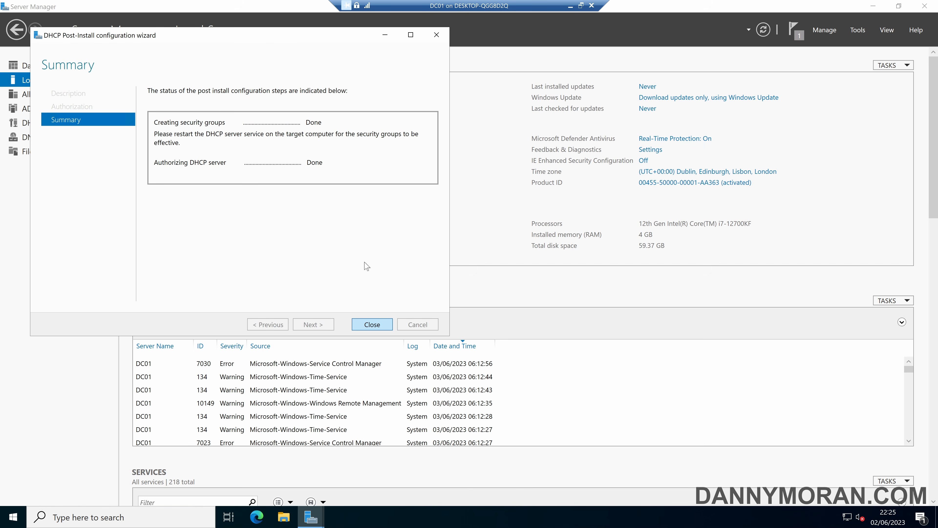
pyautogui.click(447, 35)
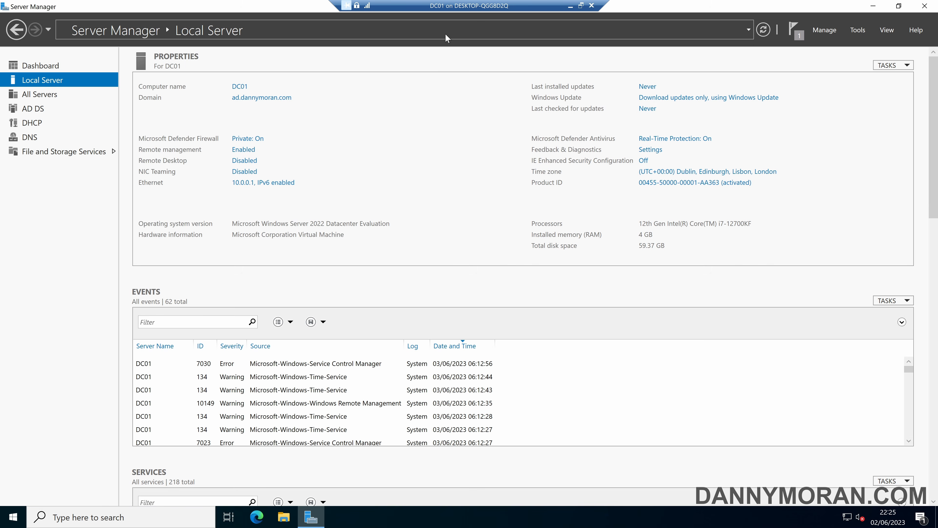
# Launch the DHCP console from the Start search
pyautogui.press('super')
pyautogui.write('dhcp')
pyautogui.press('Return')
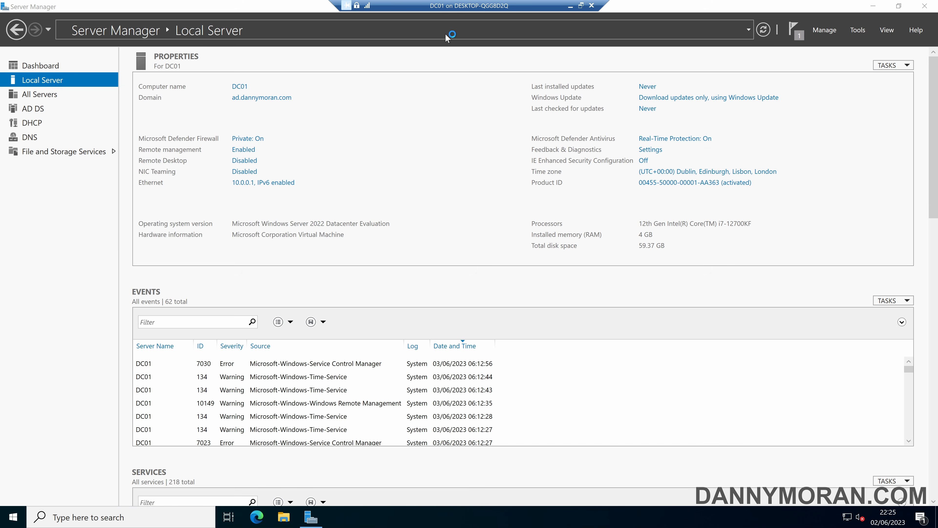
# Maximize the DHCP console and start a new IPv4 scope named Main Lan
pyautogui.click(323, 51)
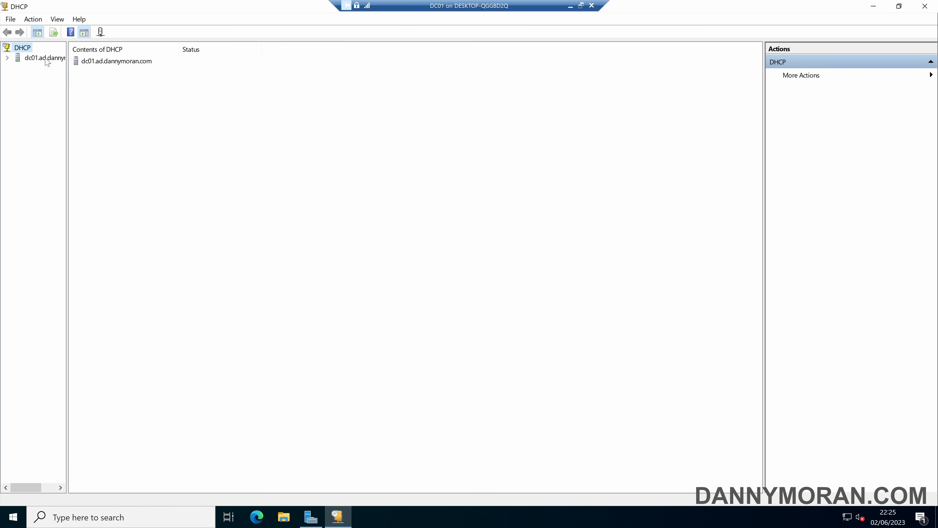
pyautogui.click(7, 58)
pyautogui.doubleClick(41, 69)
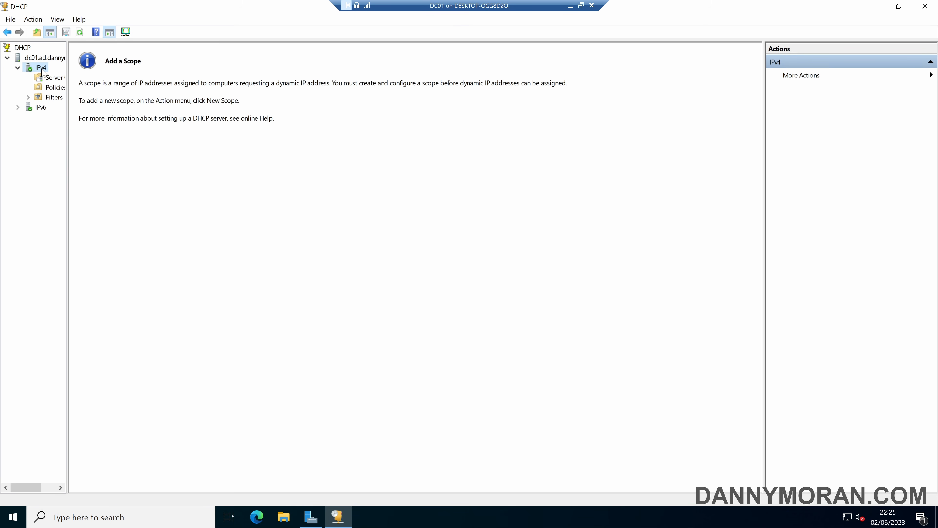
pyautogui.rightClick(40, 69)
pyautogui.click(90, 93)
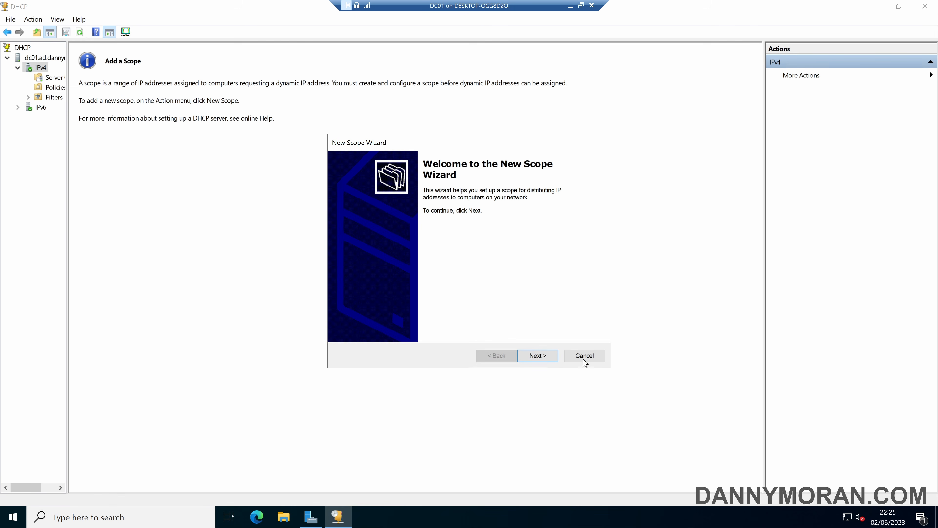
pyautogui.click(543, 358)
pyautogui.write('Main')
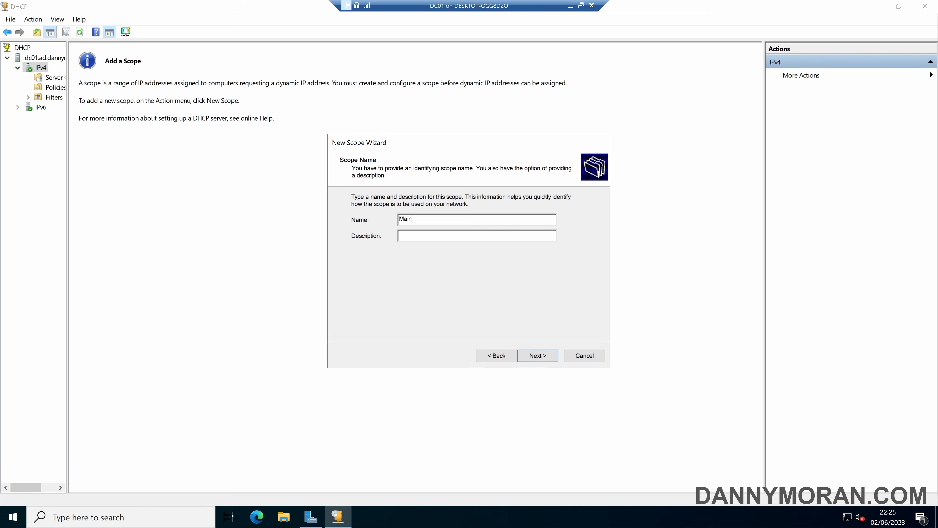
pyautogui.write(' Lan')
pyautogui.click(542, 358)
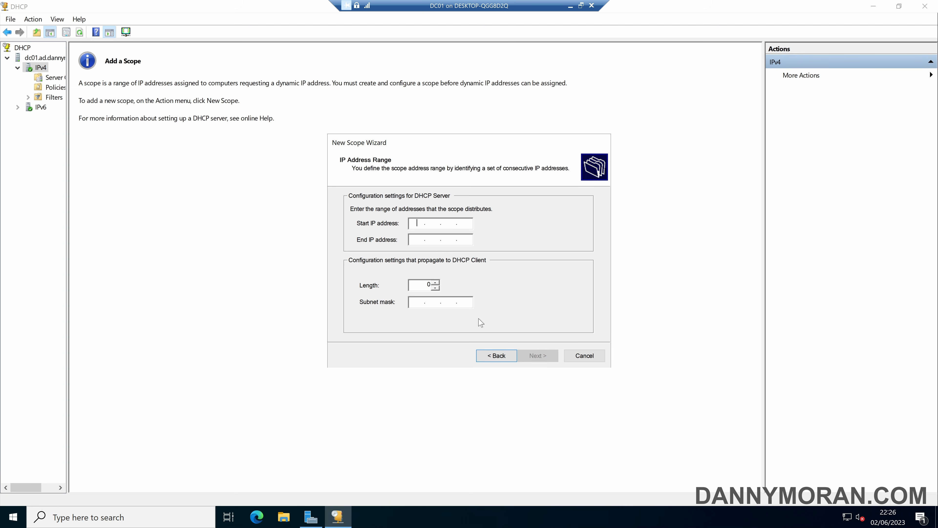
# Enter the scope range 10.0.0.1 to 10.0.0.254 with a /24 (255.255.255.0) mask
pyautogui.write('10.0.0.1')
pyautogui.press('Tab')
pyautogui.write('100')
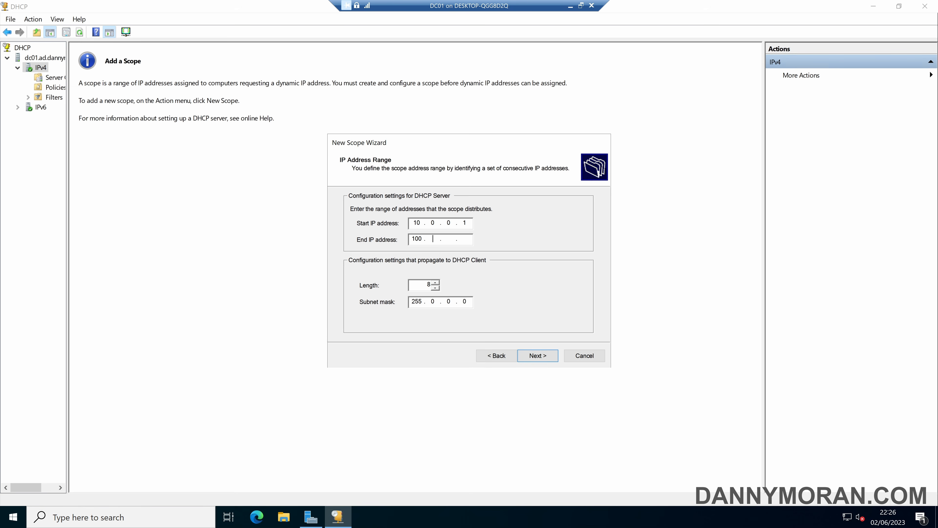
pyautogui.press('BackSpace')
pyautogui.write('.0.0.254')
pyautogui.write('24')
# Exclude the ranges 10.0.0.1–10.0.0.100 and 10.0.0.200–10.0.0.254 from the scope
pyautogui.click(538, 355)
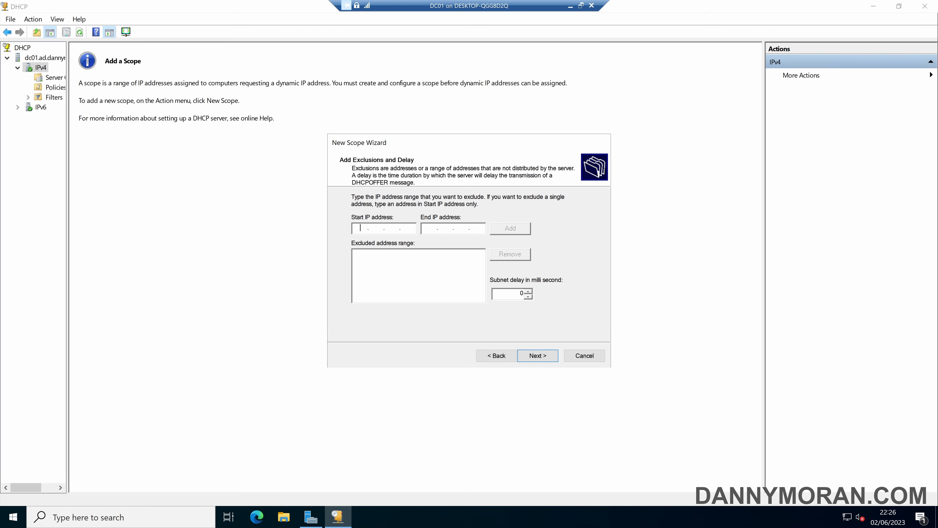
pyautogui.write('10 . 0 . 0 . 1')
pyautogui.press('Tab')
pyautogui.write('10.0.0.100')
pyautogui.click(507, 226)
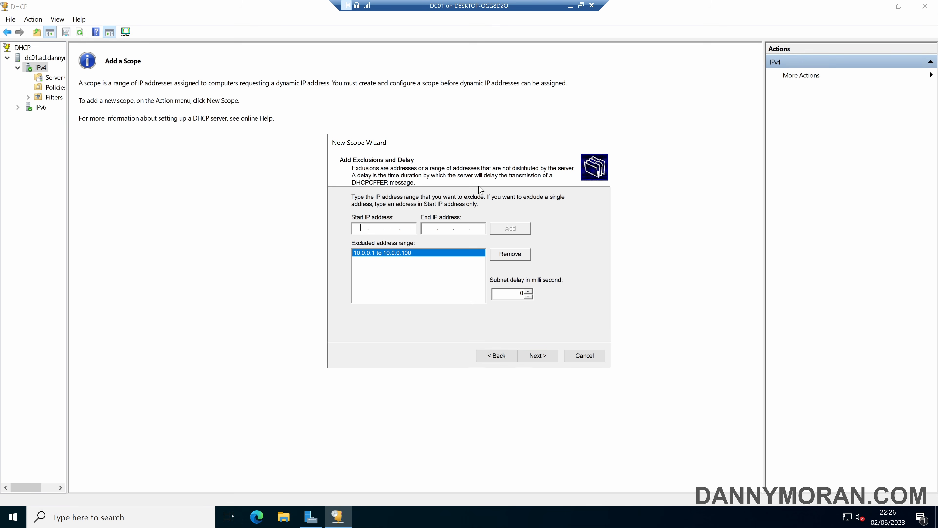
pyautogui.write('10.0.0.200')
pyautogui.press('Tab')
pyautogui.write('10 . 0 . 0 . 254')
pyautogui.click(517, 228)
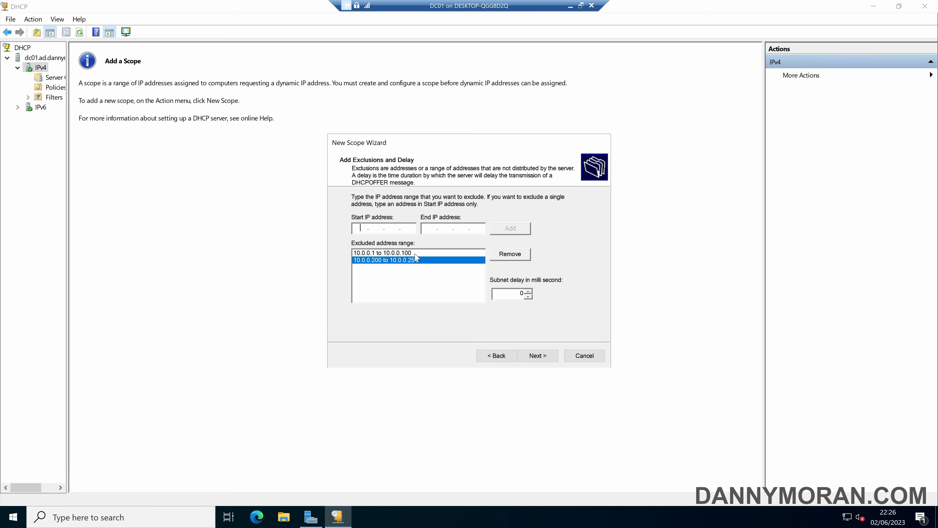
# Set a 1-day lease and add 10.0.0.254 as the default gateway
pyautogui.click(548, 357)
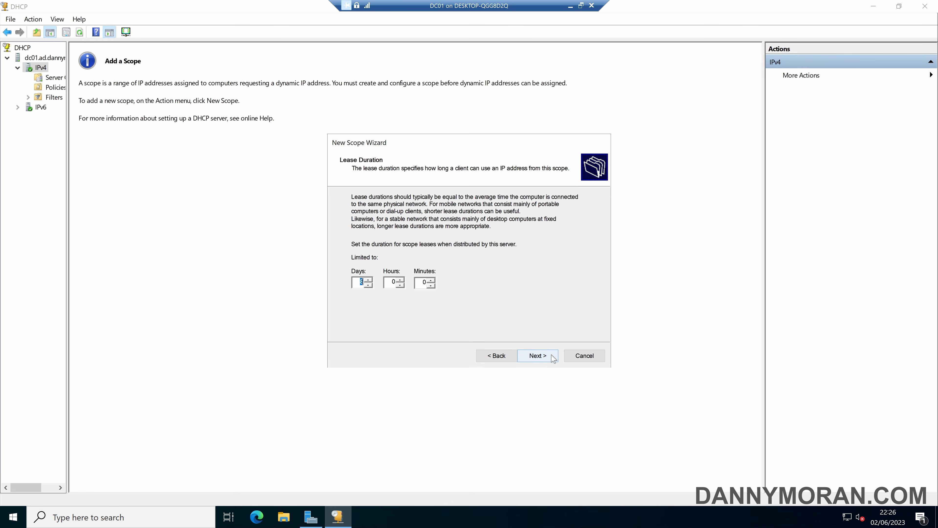
pyautogui.write('1')
pyautogui.click(531, 356)
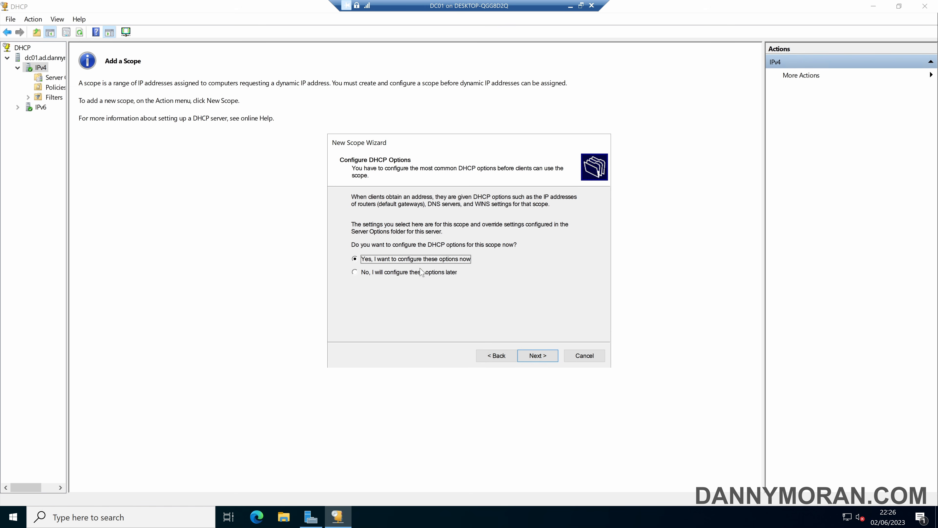
pyautogui.click(537, 355)
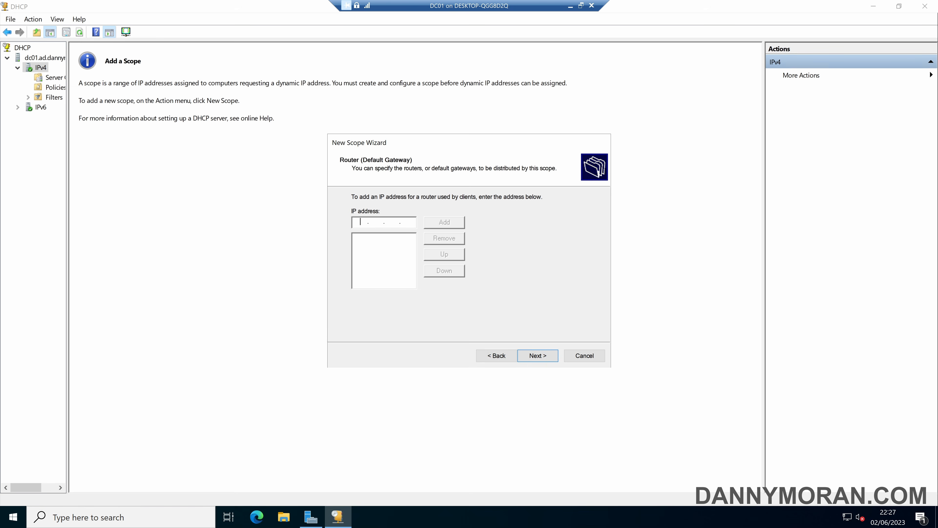
pyautogui.write('10.0.2')
pyautogui.press('BackSpace')
pyautogui.write('0.254')
pyautogui.click(444, 223)
# Keep DNS server 10.0.0.1, skip WINS, activate the scope and finish the wizard
pyautogui.click(538, 356)
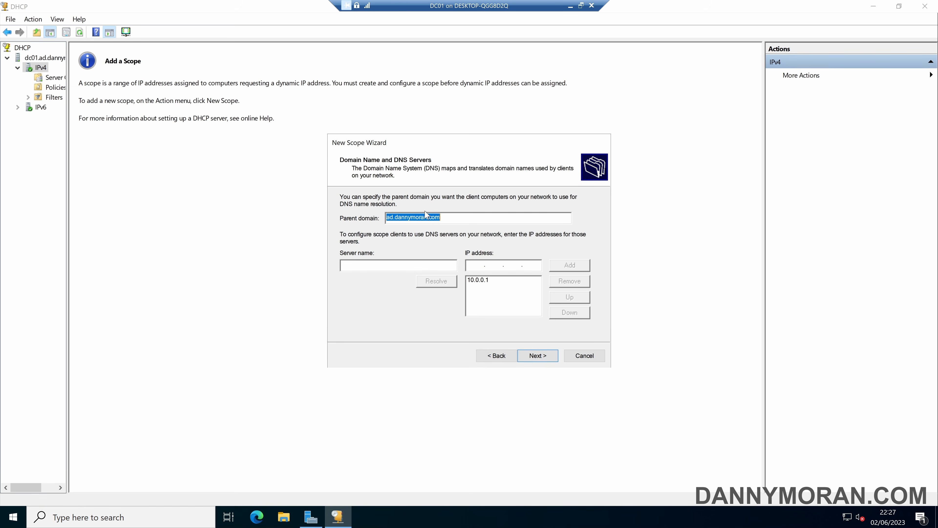
pyautogui.click(478, 281)
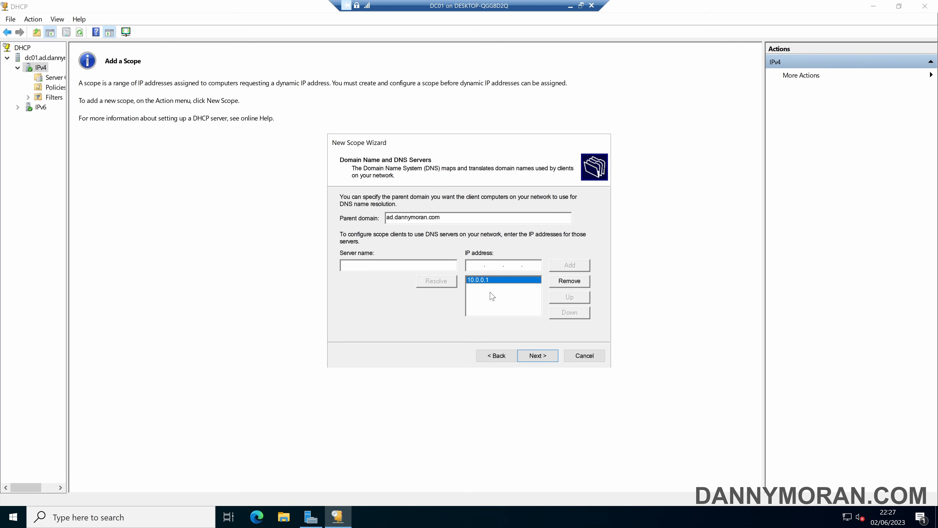
pyautogui.click(537, 357)
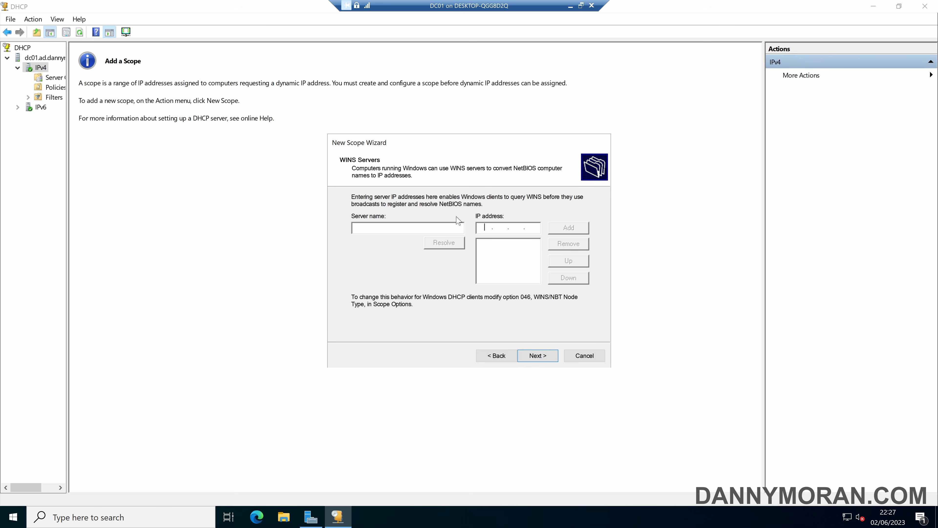
pyautogui.click(538, 356)
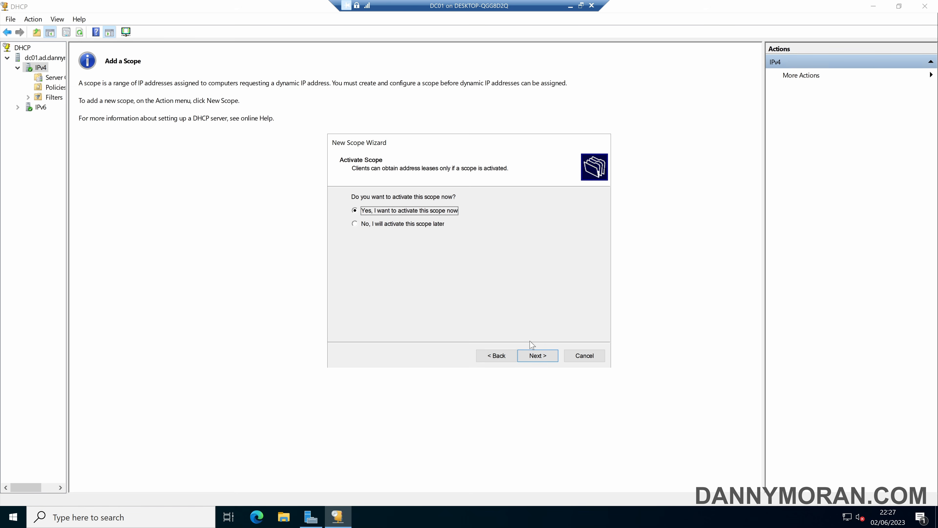
pyautogui.click(538, 355)
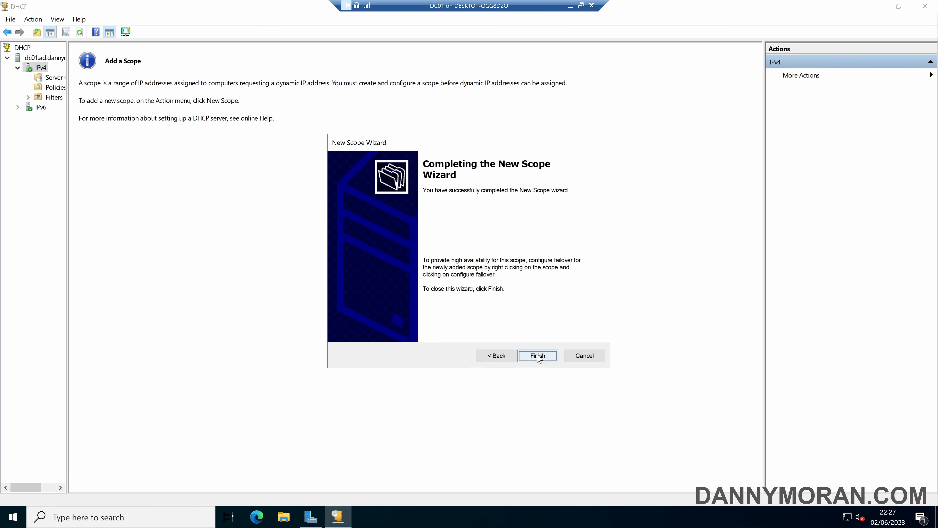
pyautogui.click(537, 356)
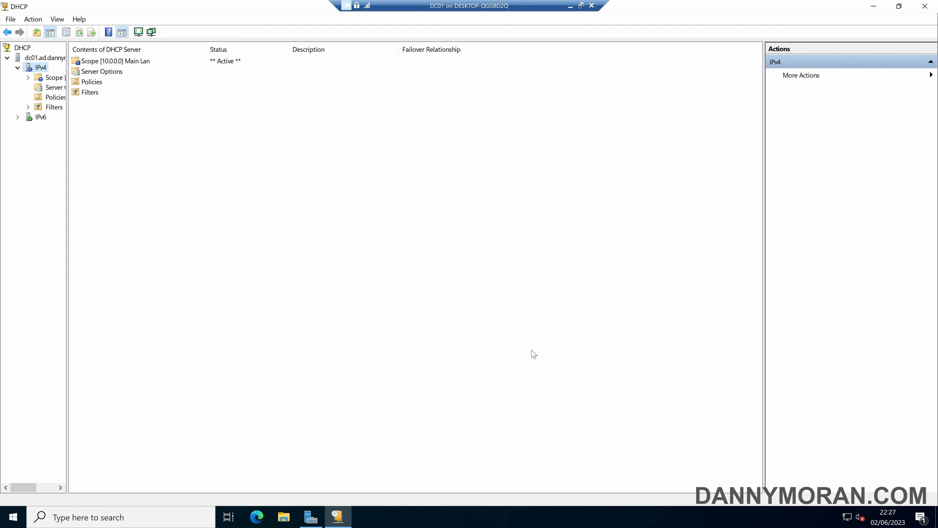
# Refresh and expand the Main Lan scope to check its Address Pool and empty Address Leases
pyautogui.click(84, 34)
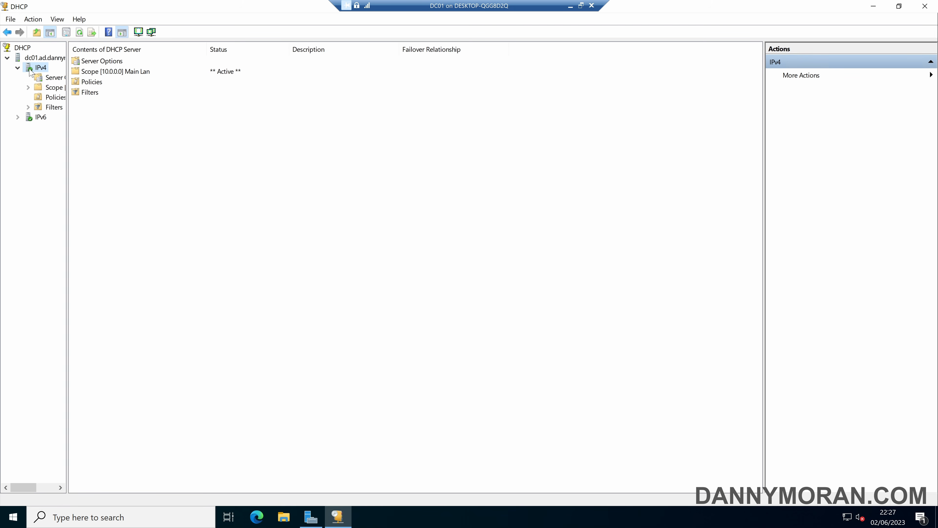
pyautogui.doubleClick(56, 88)
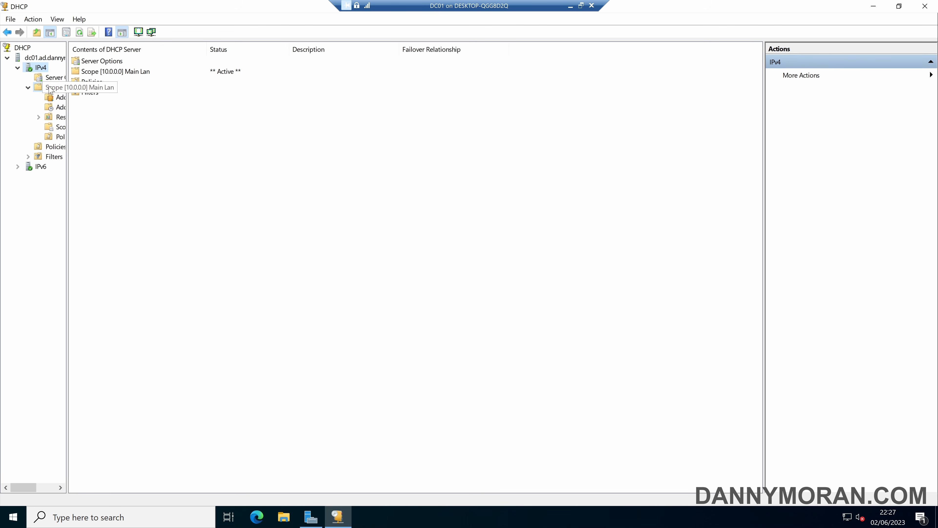
pyautogui.moveTo(66, 102); pyautogui.dragTo(100, 104)
pyautogui.click(77, 107)
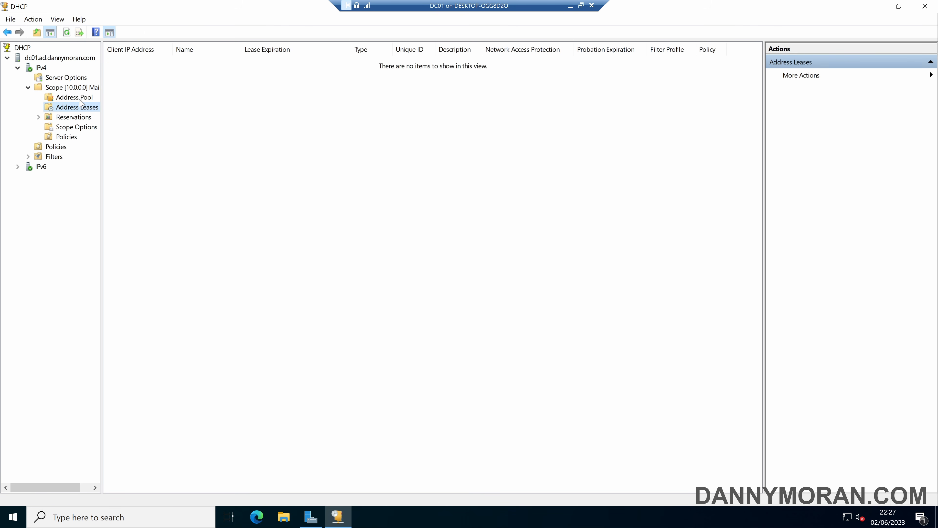
pyautogui.click(77, 99)
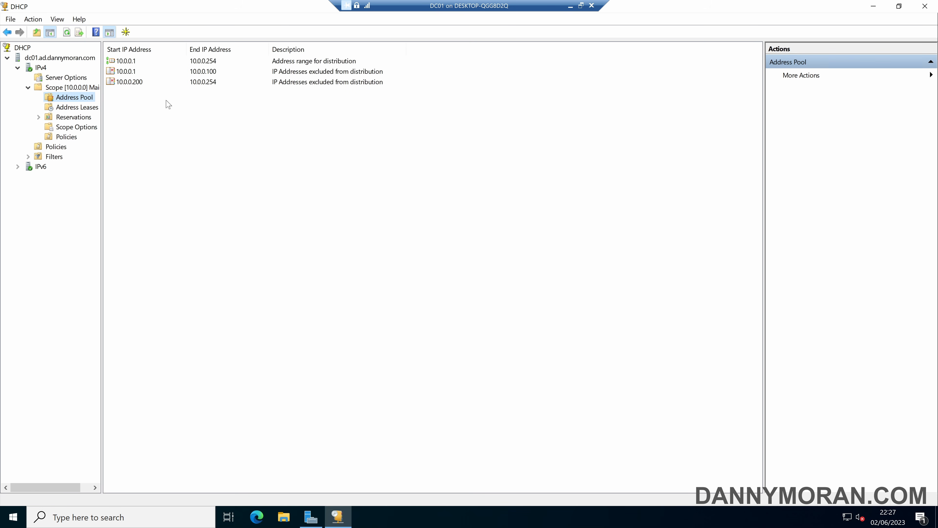
pyautogui.click(77, 108)
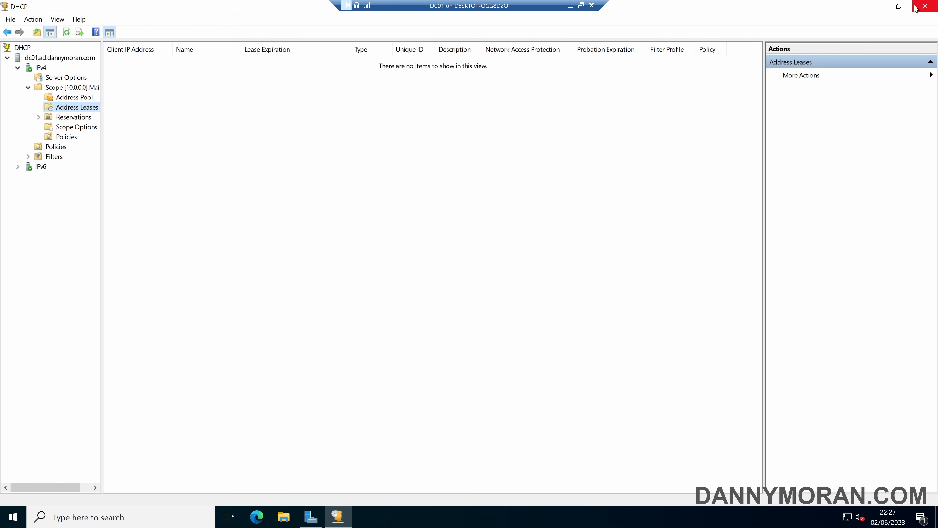
# Close the DHCP console and the DC01 connection window
pyautogui.click(925, 6)
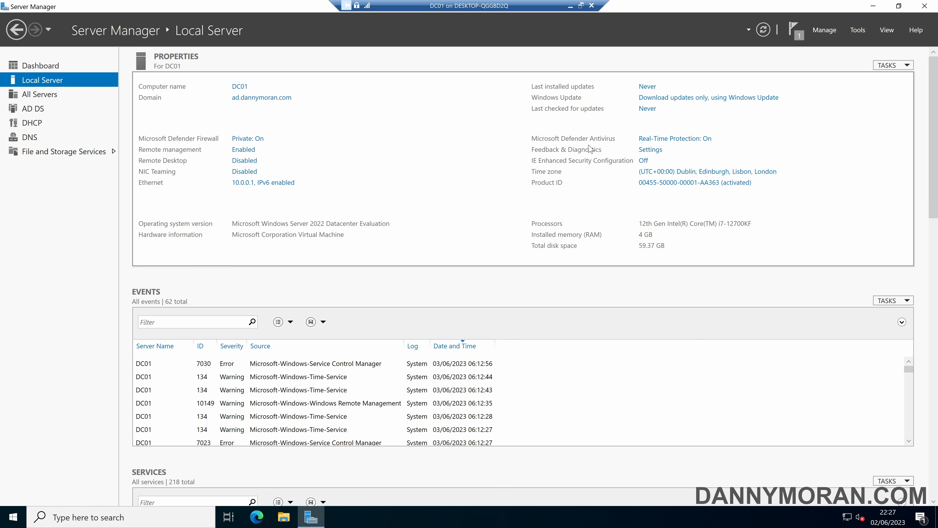
pyautogui.click(590, 6)
pyautogui.moveTo(143, 118); pyautogui.dragTo(130, 90)
# Start a new virtual machine named SERVER2022 as Generation 2
pyautogui.click(144, 80)
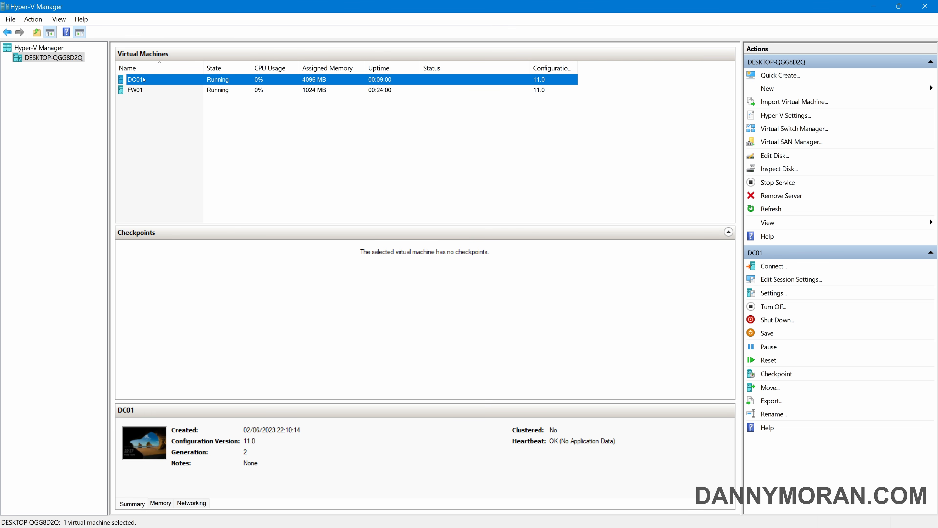
pyautogui.click(147, 116)
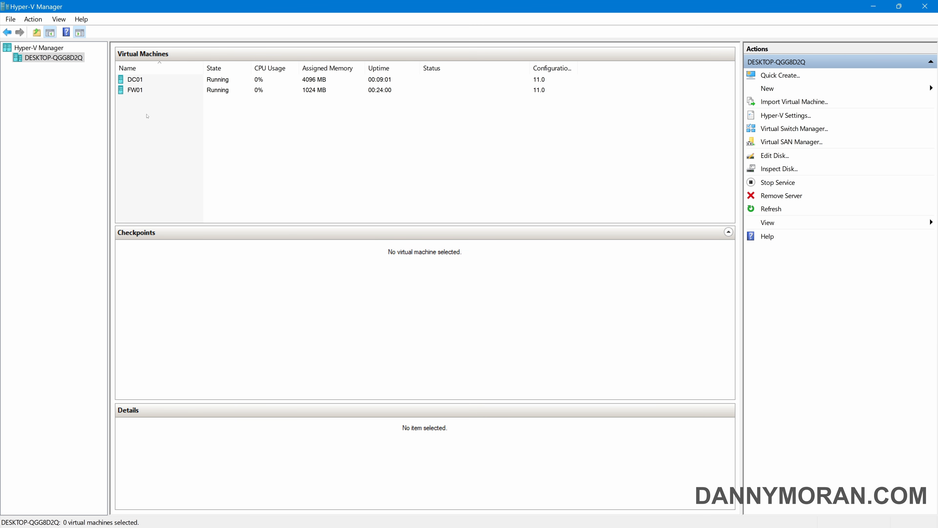
pyautogui.click(772, 90)
pyautogui.click(879, 89)
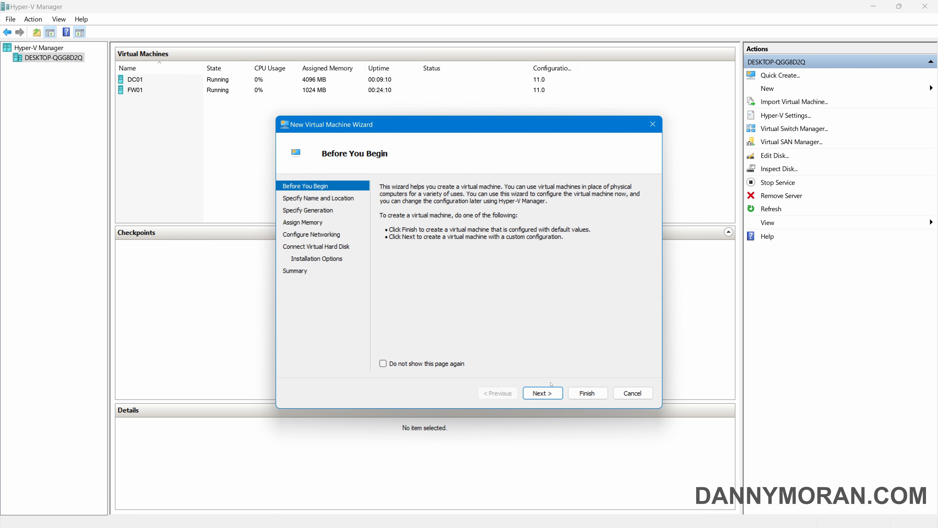
pyautogui.click(551, 392)
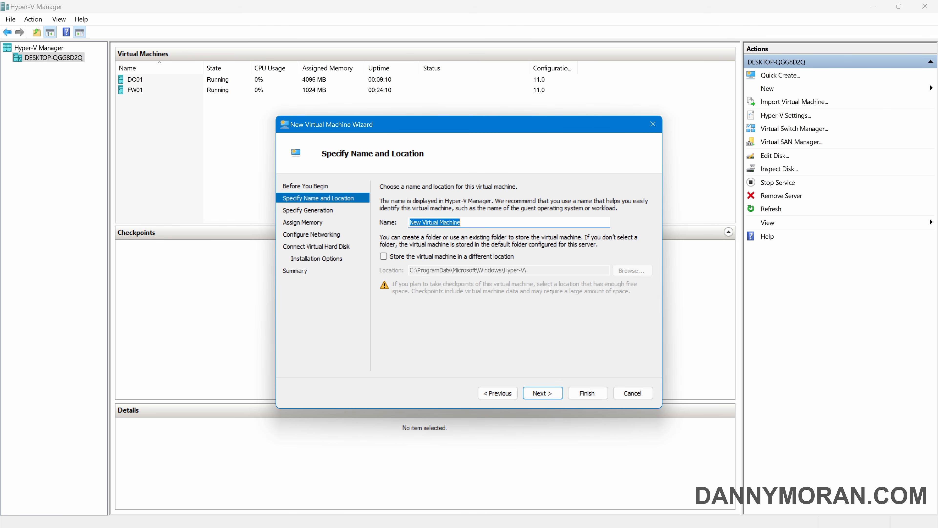
pyautogui.write('SERVER2022')
pyautogui.click(544, 394)
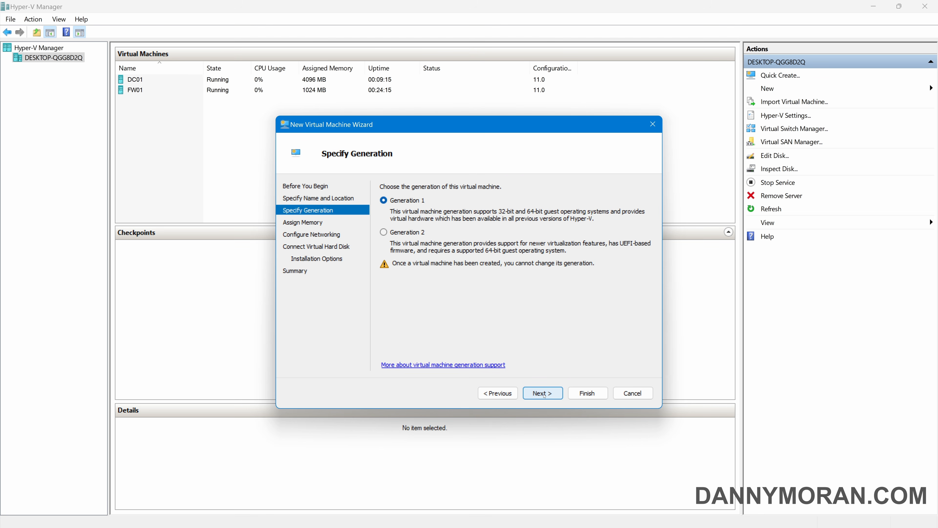
pyautogui.press('Down')
pyautogui.click(549, 393)
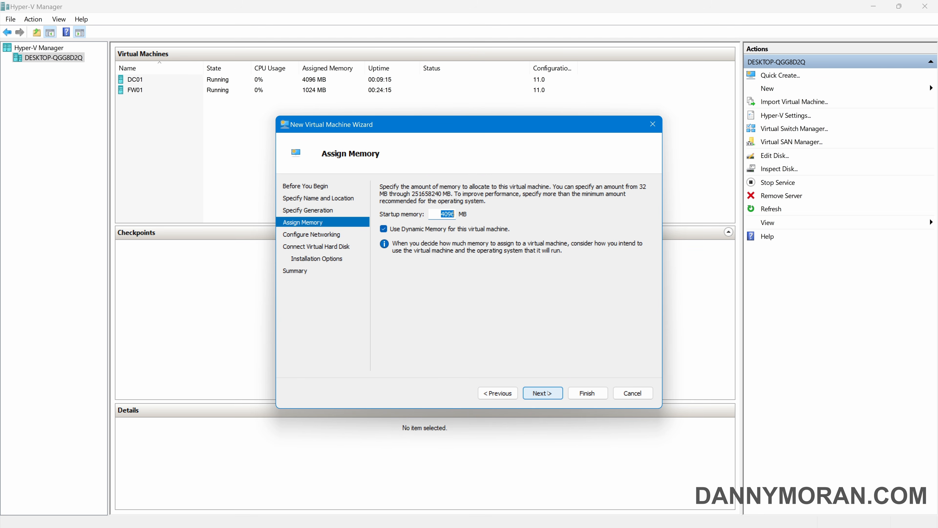
# Give it 4096 MB without Dynamic Memory and connect it to lab-switch-lan
pyautogui.click(445, 229)
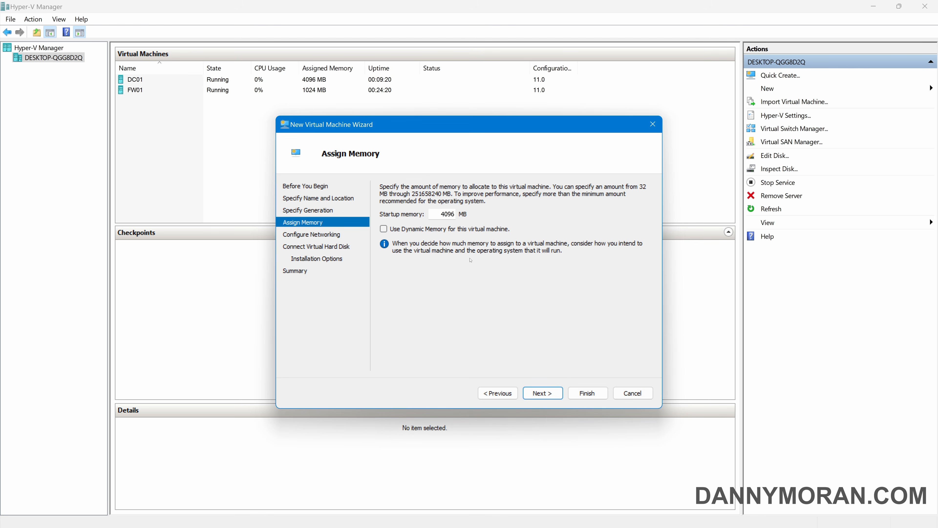
pyautogui.click(542, 393)
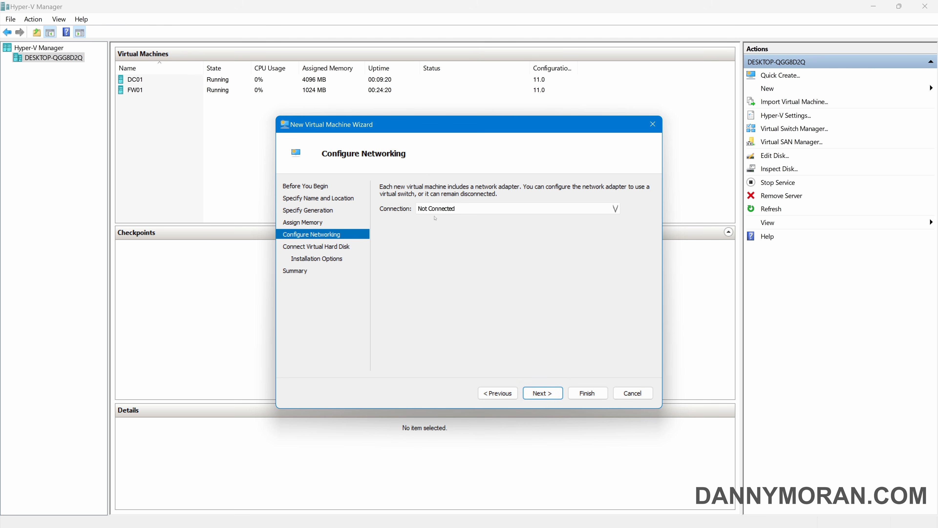
pyautogui.click(440, 210)
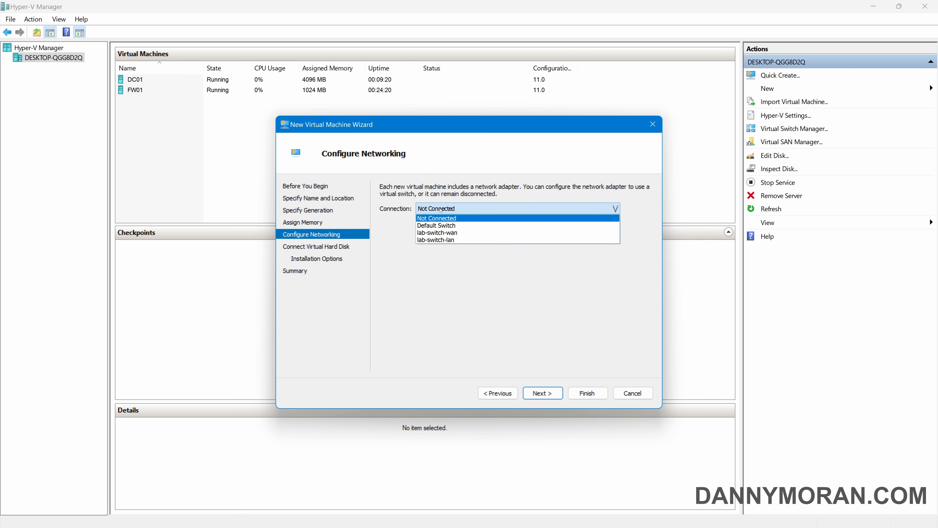
pyautogui.click(451, 240)
pyautogui.click(542, 392)
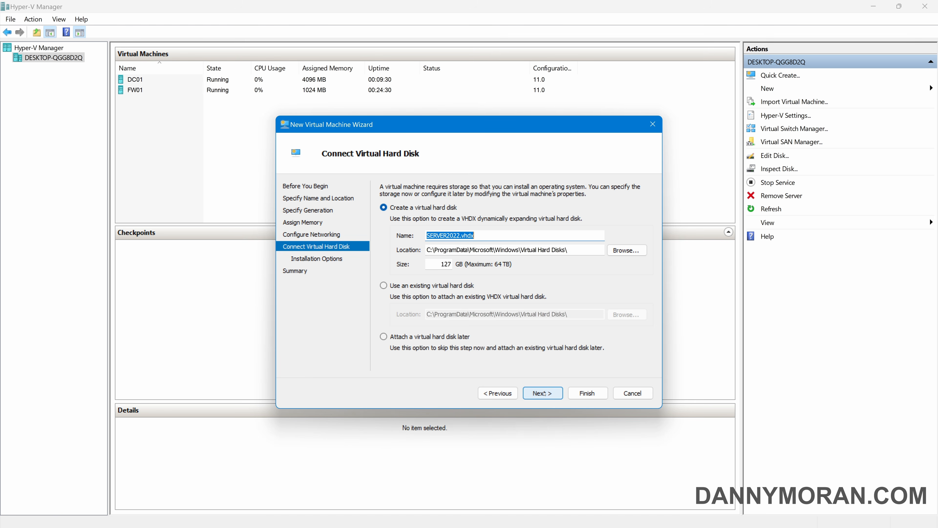
# Set a 60 GB virtual disk, boot from windows-server-2022-evaluation.iso, and finish creating the VM
pyautogui.doubleClick(444, 264)
pyautogui.write('60')
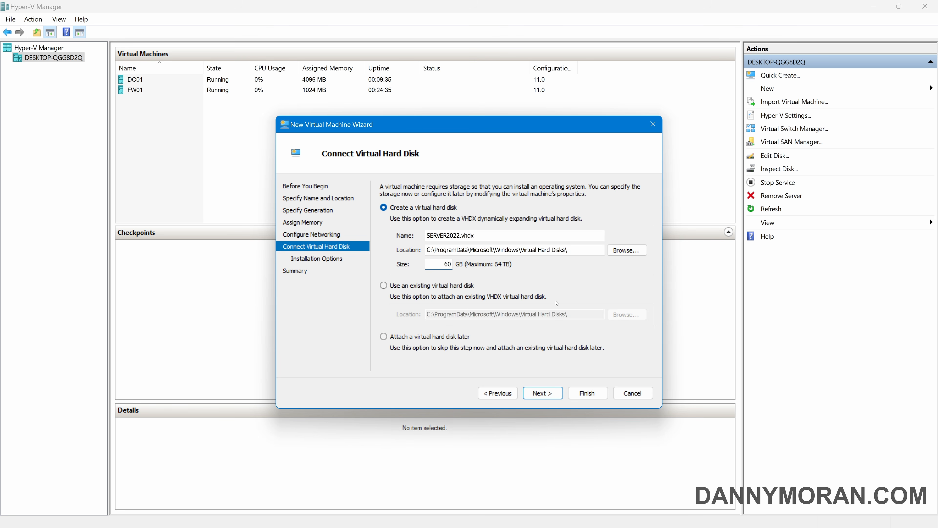
pyautogui.click(542, 393)
pyautogui.click(505, 222)
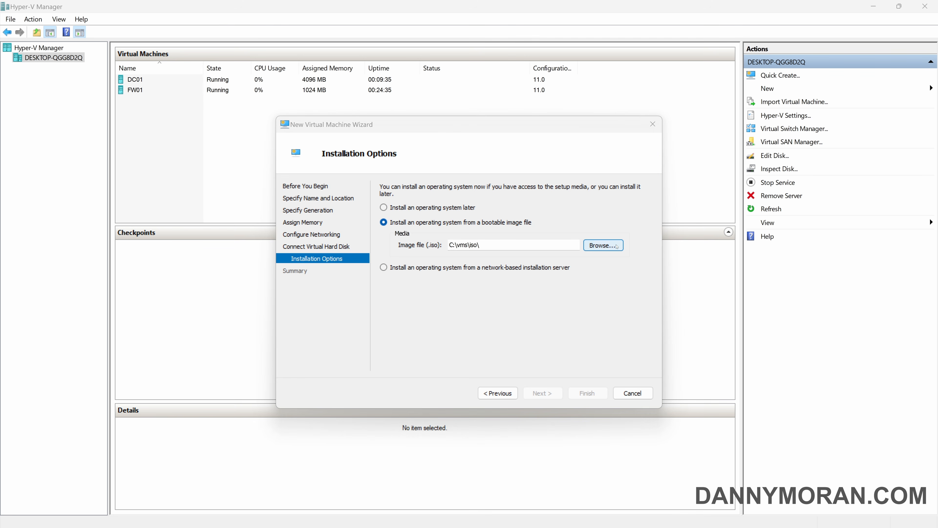
pyautogui.click(603, 245)
pyautogui.doubleClick(501, 326)
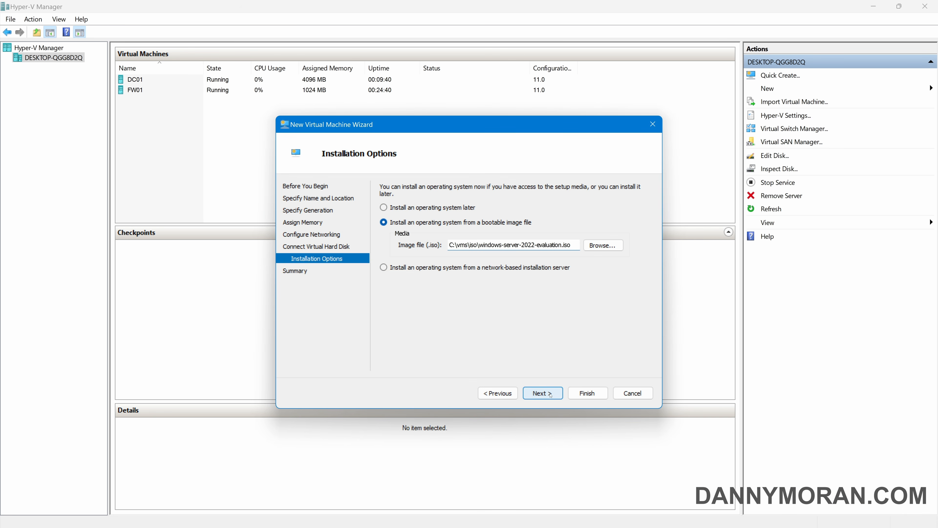
pyautogui.click(542, 393)
pyautogui.click(588, 393)
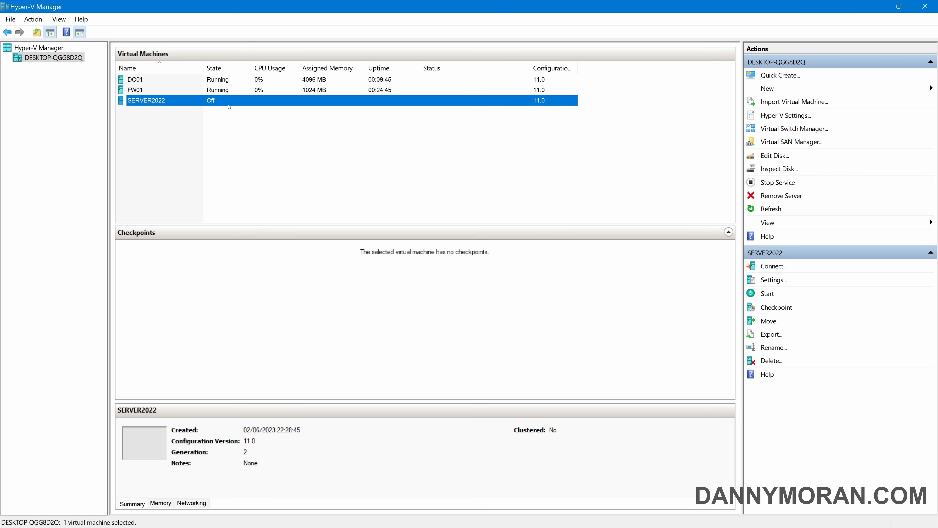
# In SERVER2022's Settings, set Processor count to 2 and uncheck Use automatic checkpoints
pyautogui.rightClick(158, 105)
pyautogui.click(177, 126)
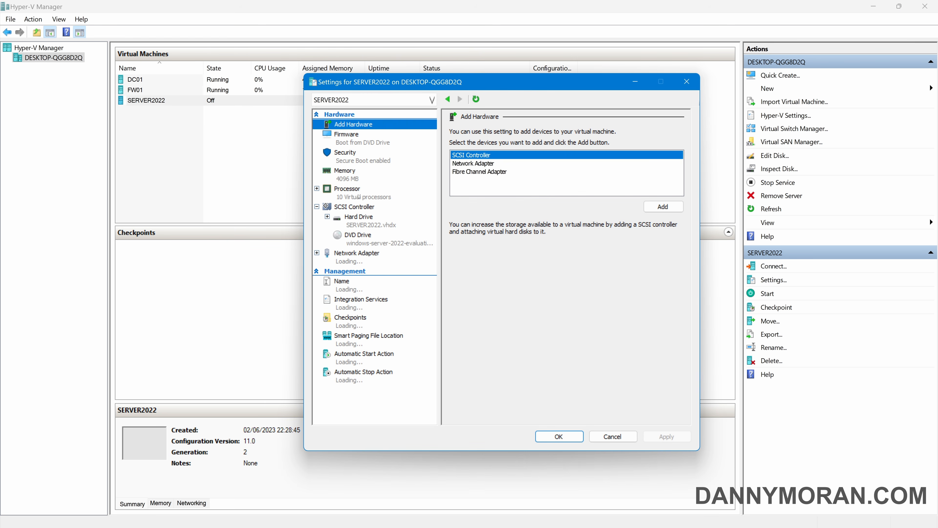
pyautogui.click(359, 196)
pyautogui.write('2')
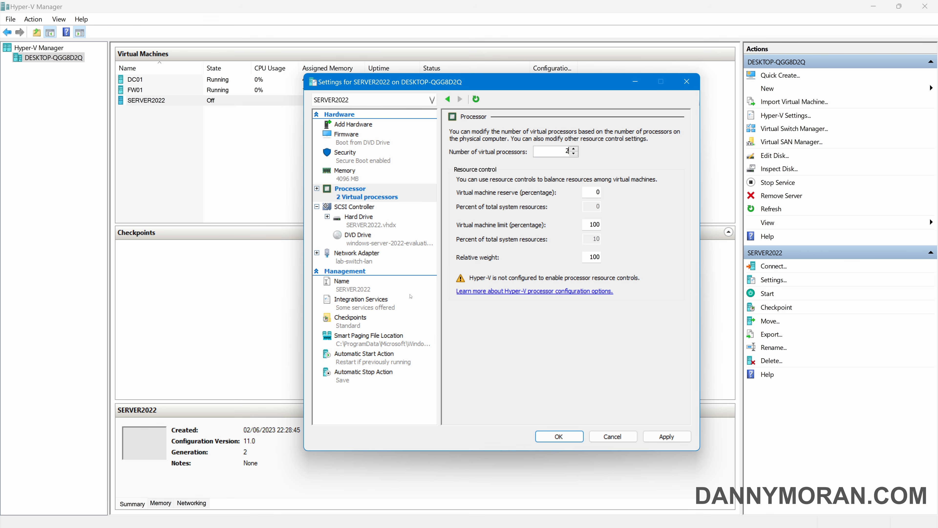
pyautogui.click(350, 318)
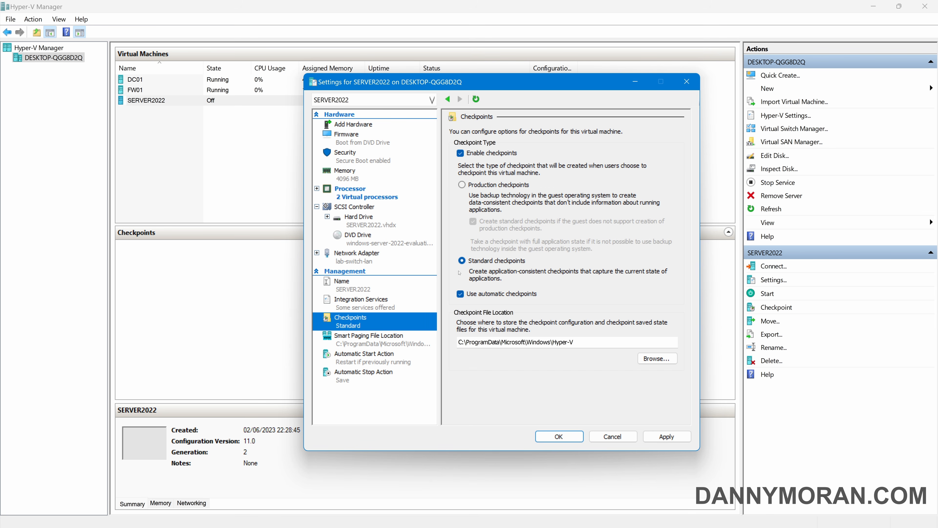
pyautogui.click(487, 295)
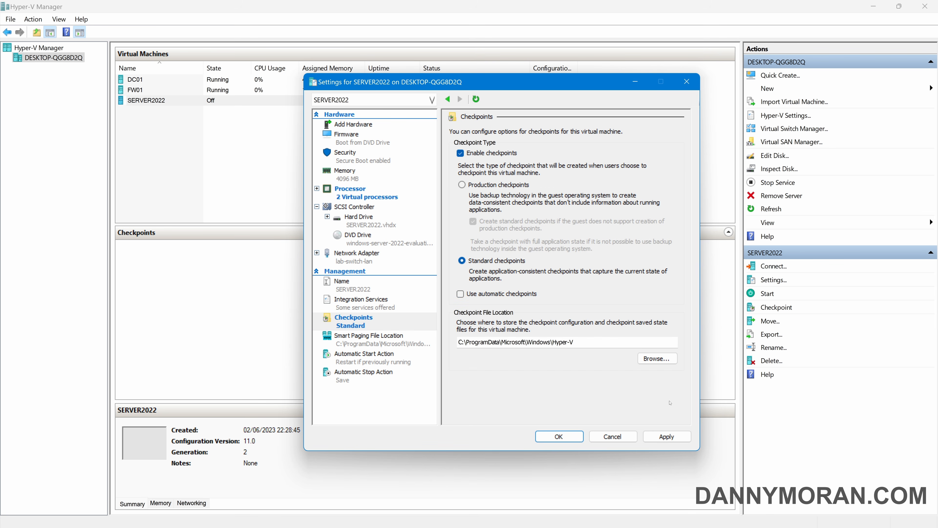
pyautogui.click(559, 437)
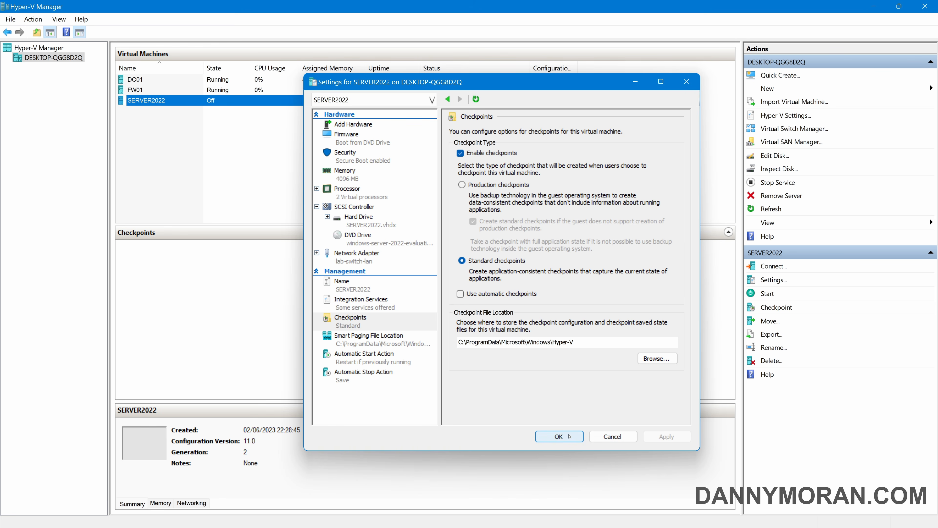
# Start SERVER2022, boot from the DVD and choose English (United Kingdom) formats
pyautogui.doubleClick(158, 105)
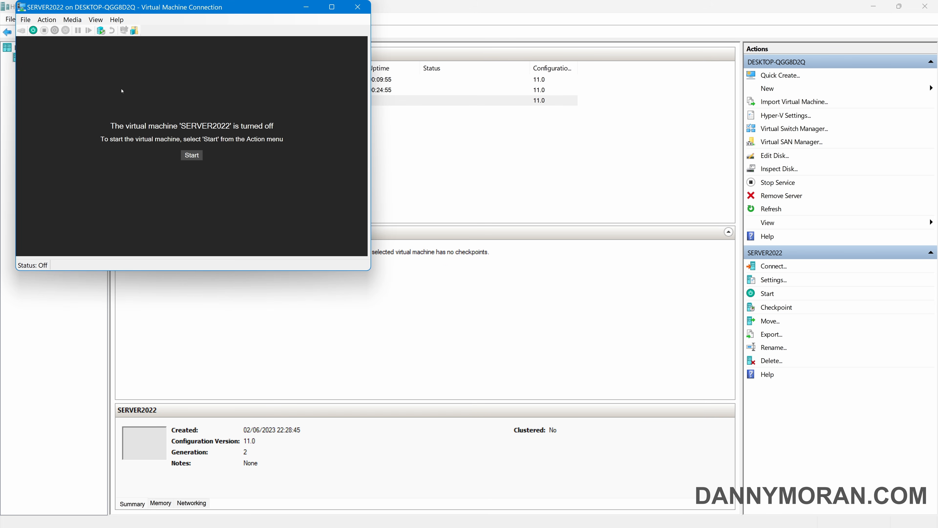
pyautogui.click(201, 156)
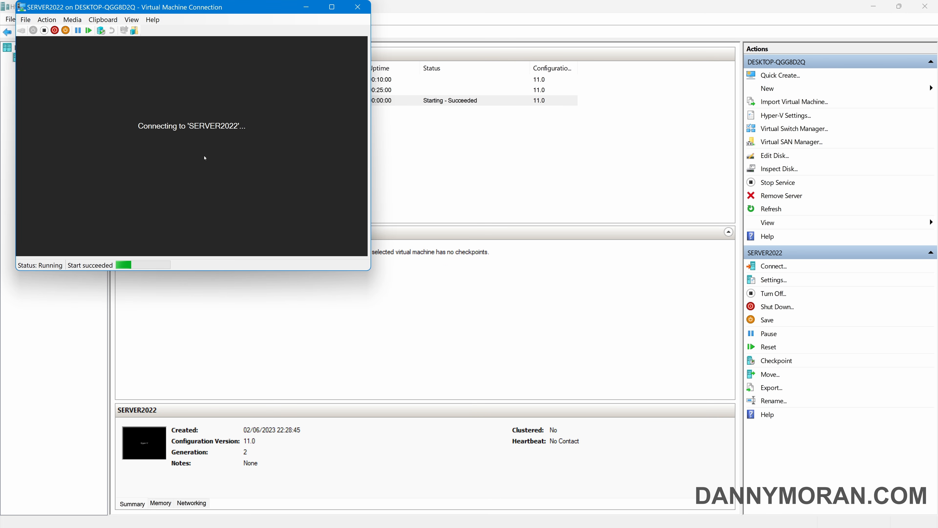
pyautogui.press('Return')
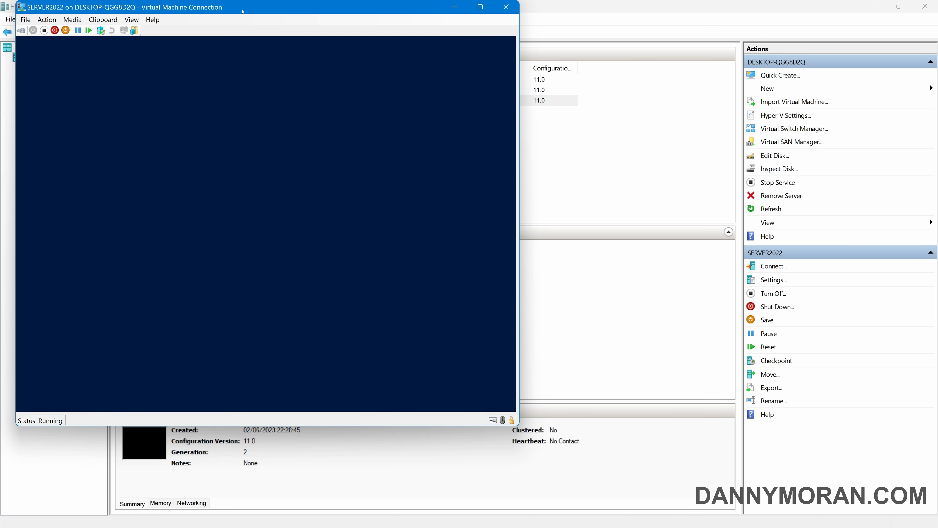
pyautogui.doubleClick(243, 10)
pyautogui.press('Tab')
pyautogui.press('Up')
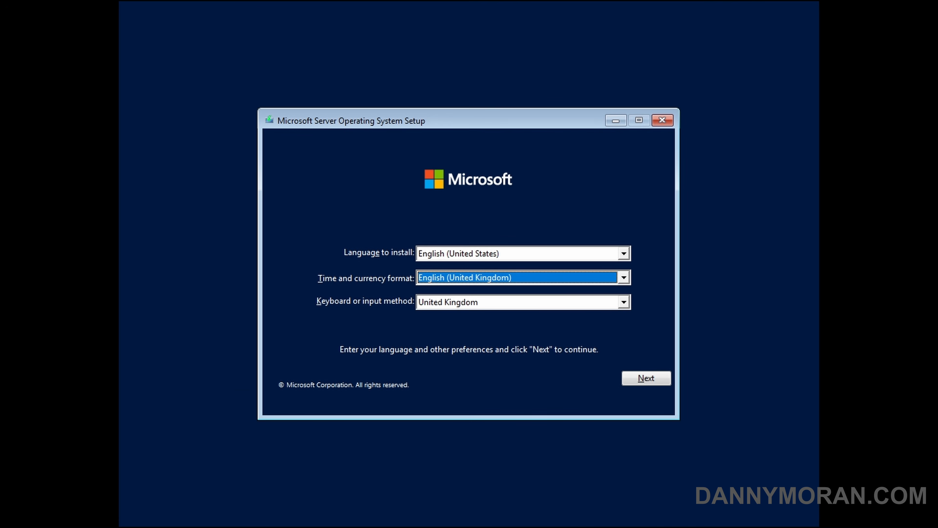
pyautogui.click(663, 372)
# Install Datacenter (Desktop Experience) as a custom install onto Drive 0 Unallocated Space
pyautogui.click(475, 275)
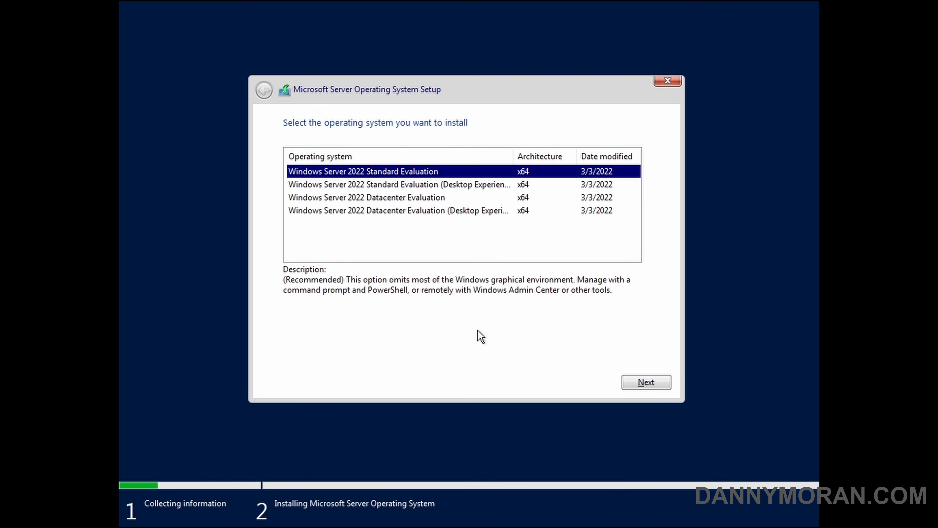
pyautogui.click(465, 215)
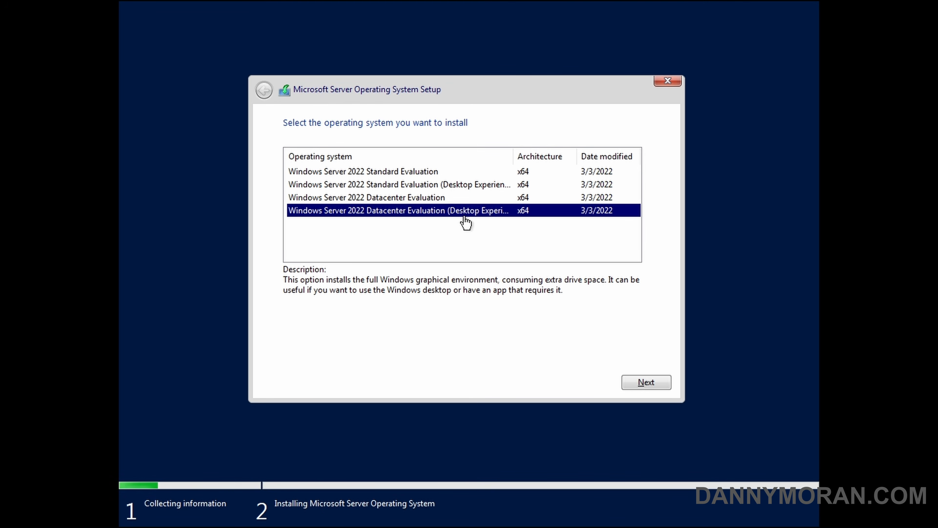
pyautogui.click(635, 384)
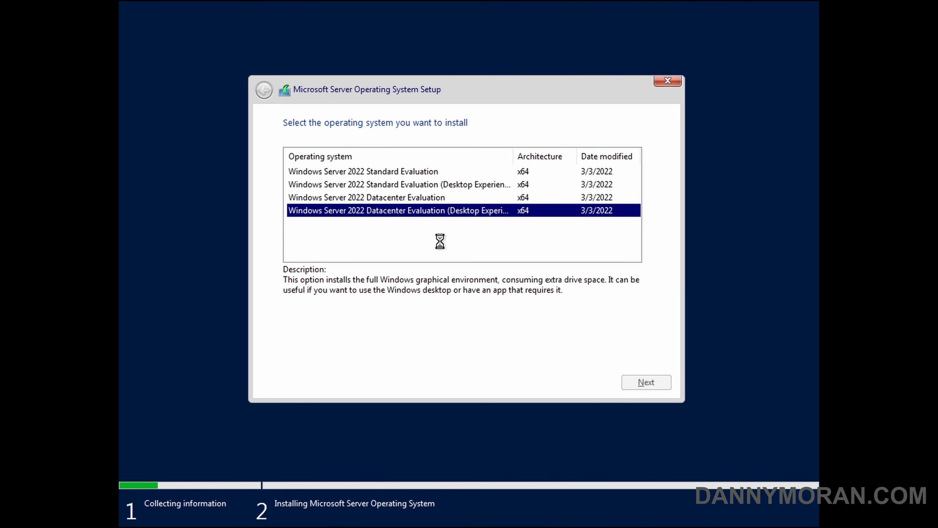
pyautogui.click(287, 354)
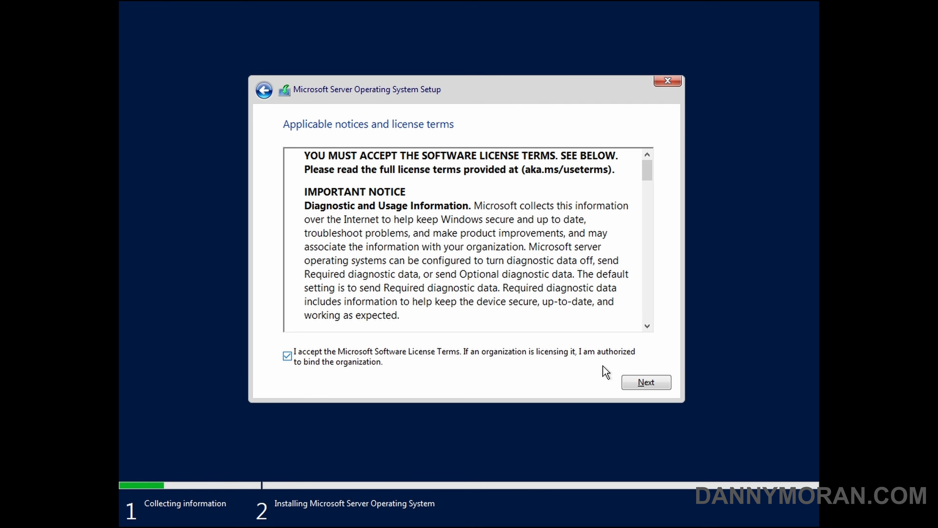
pyautogui.click(645, 382)
pyautogui.click(434, 241)
pyautogui.click(413, 187)
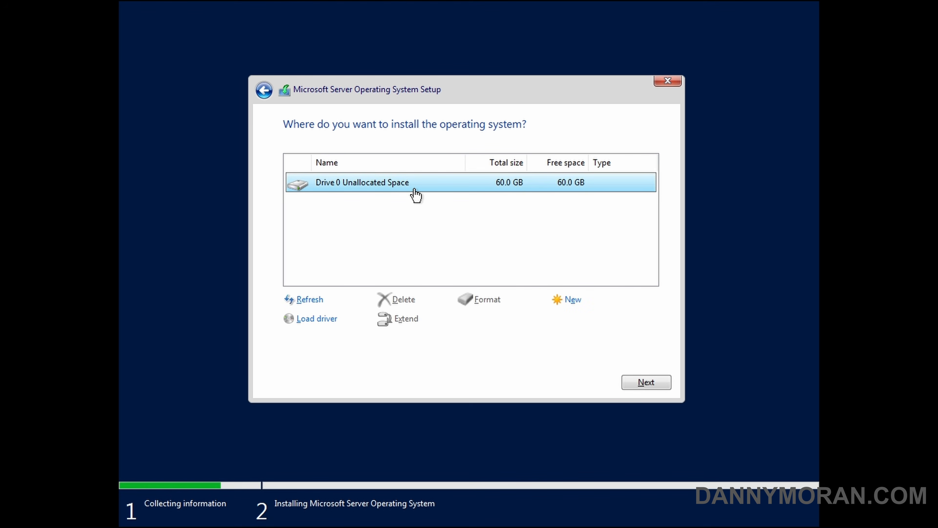
pyautogui.click(646, 383)
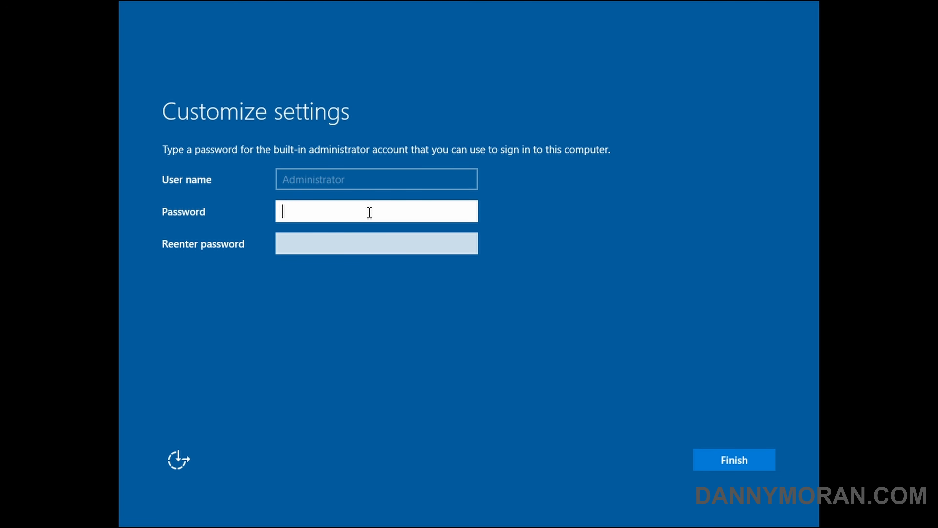
# Set and confirm the Administrator password to finish Windows setup
pyautogui.write('•••••••••••')
pyautogui.press('Tab')
pyautogui.write('•••••••••••')
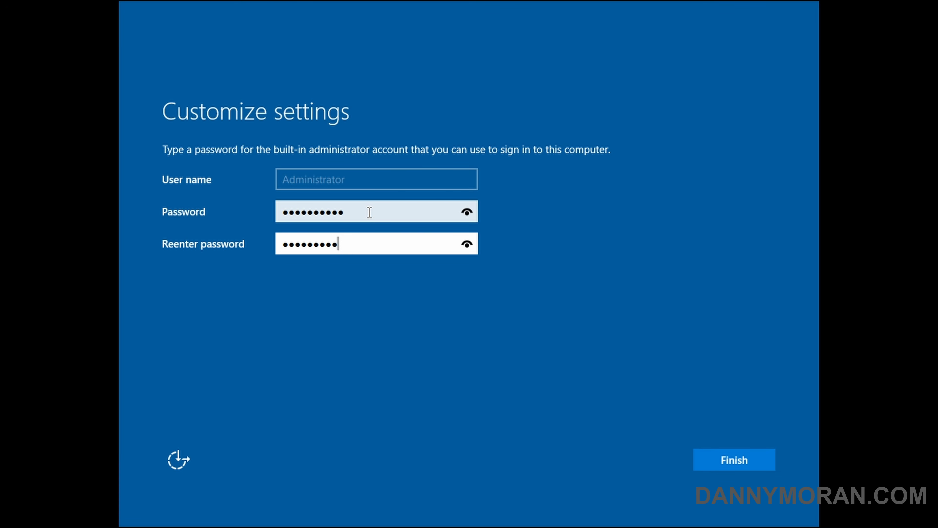
pyautogui.press('Return')
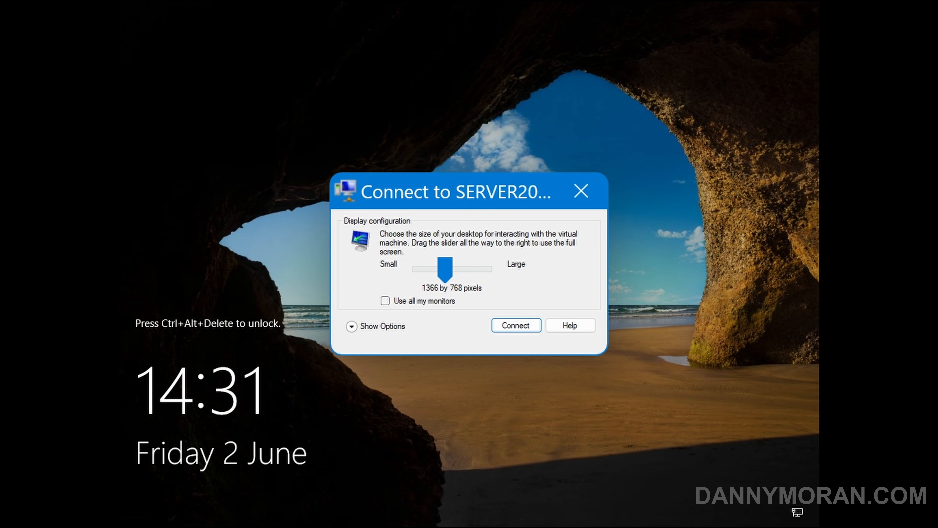
# Connect to SERVER2022 in full screen, saving the display settings for future connections
pyautogui.moveTo(445, 268); pyautogui.dragTo(485, 268)
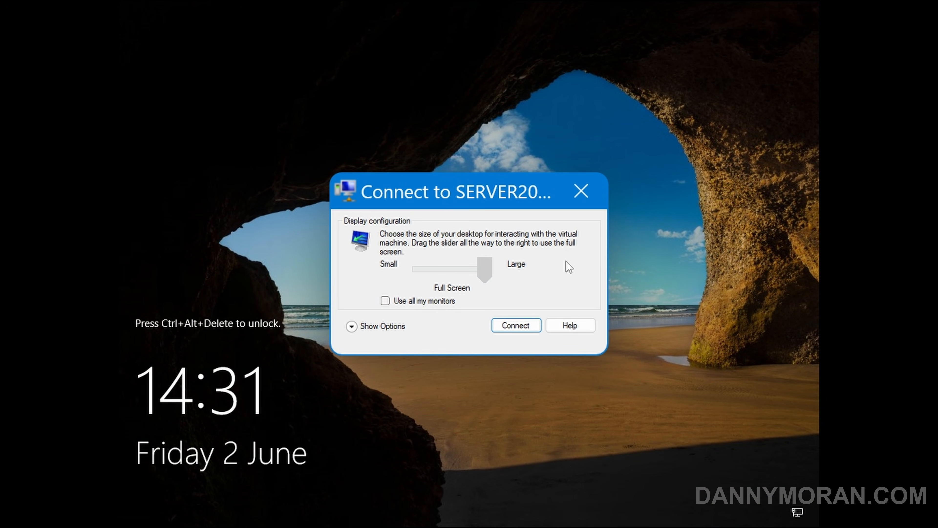
pyautogui.click(380, 327)
pyautogui.click(448, 360)
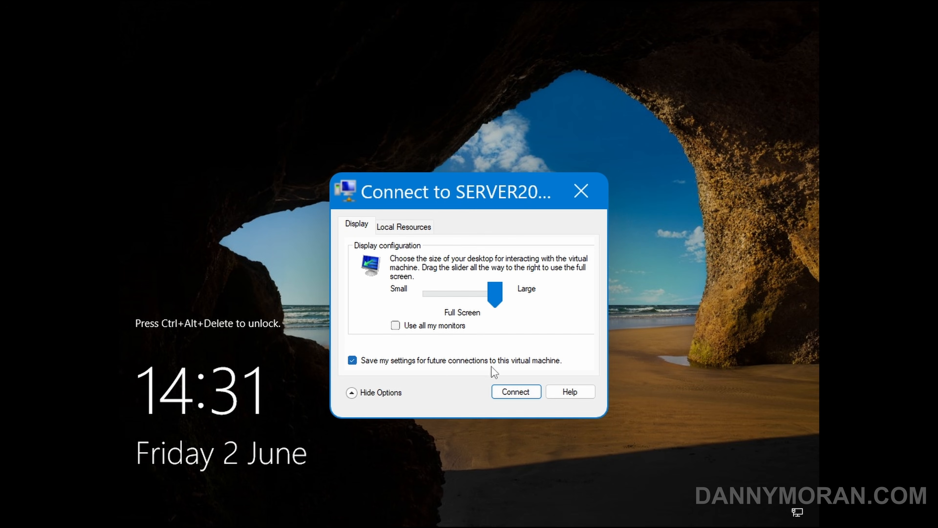
pyautogui.click(498, 390)
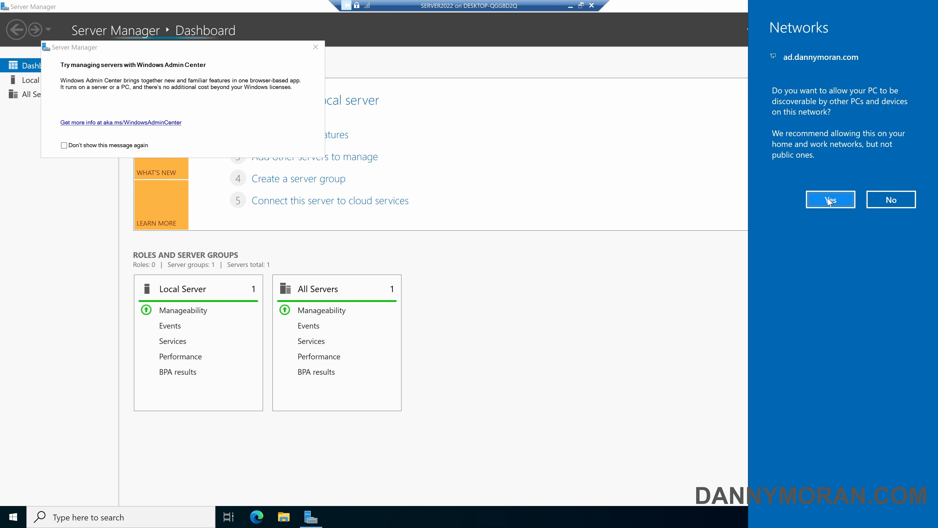
# Allow network discovery, dismiss the Windows Admin Center pop-up, and open Local Server
pyautogui.click(827, 199)
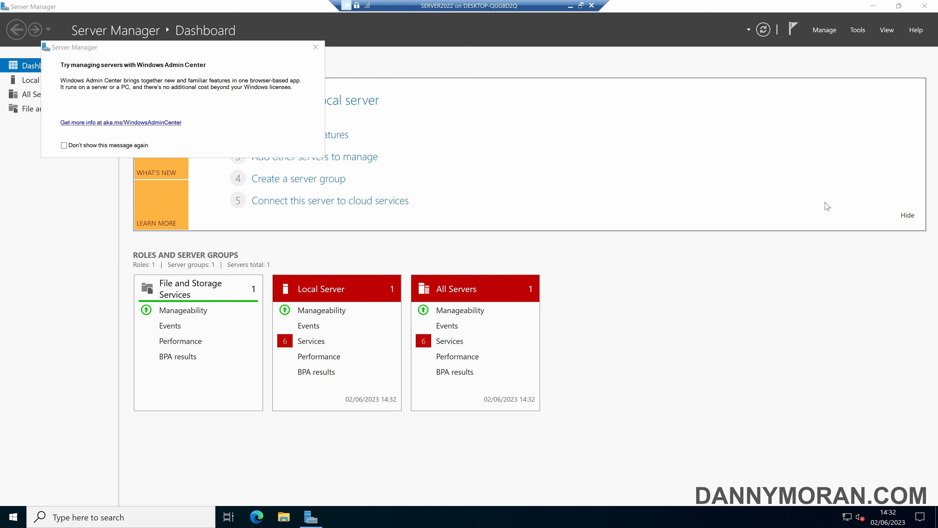
pyautogui.click(142, 144)
pyautogui.click(315, 47)
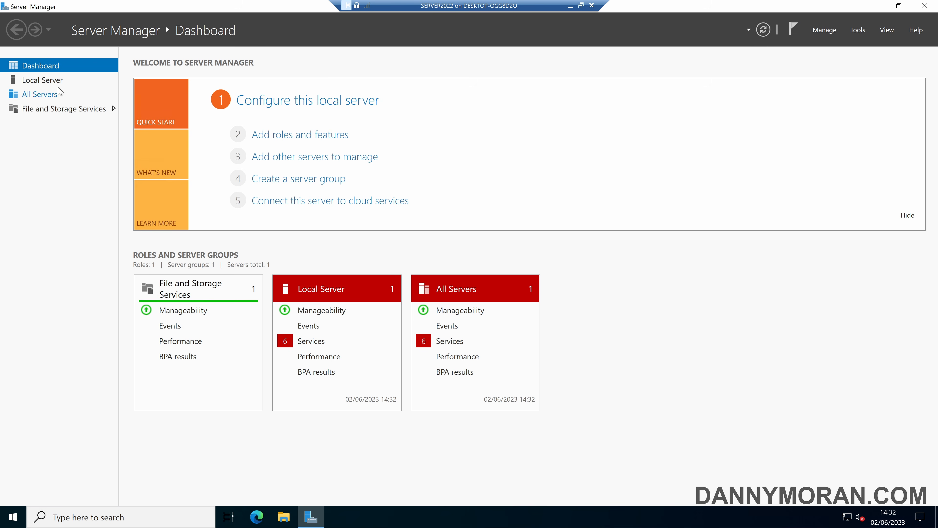
pyautogui.click(60, 81)
# Launch Command Prompt as administrator and test internet access with ping google.com
pyautogui.press('super')
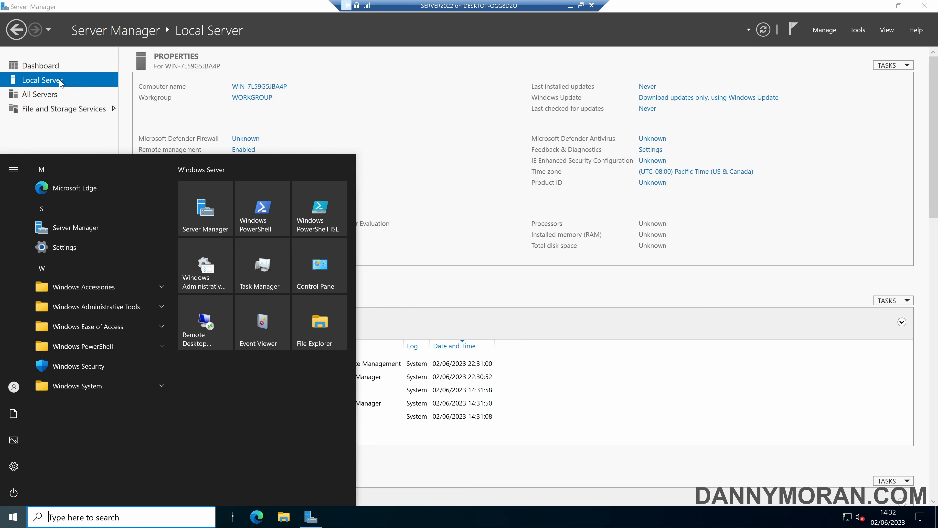
pyautogui.write('cmd')
pyautogui.press('Return')
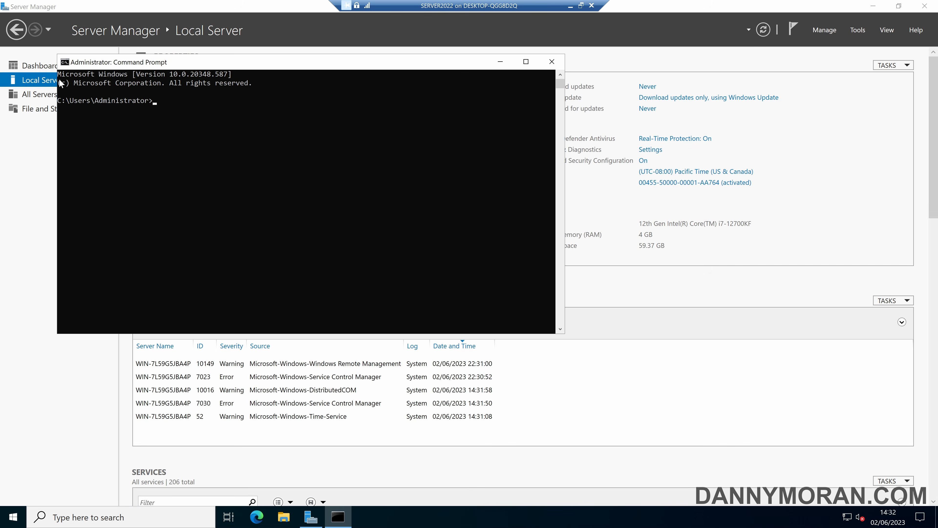
pyautogui.write('ping google.com')
pyautogui.press('Return')
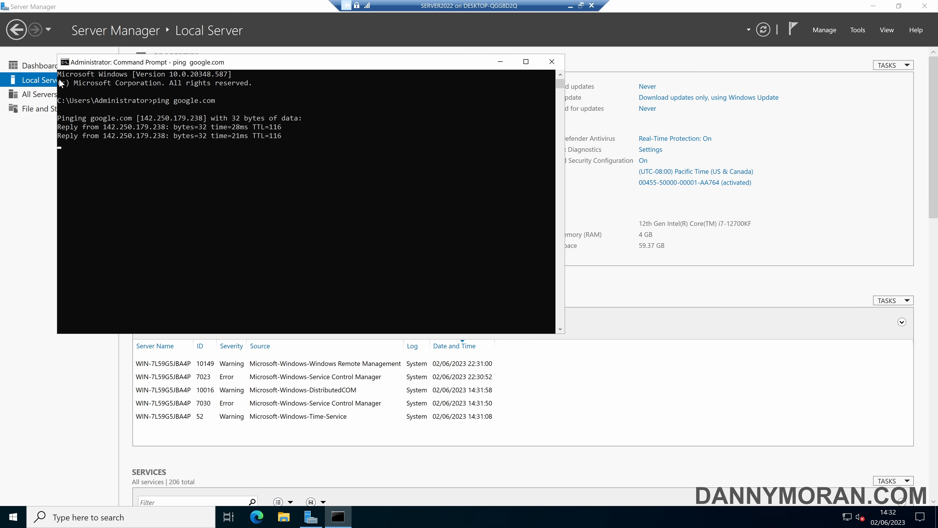
pyautogui.hotkey('ctrl', 'c')
# Clear the console and run ipconfig /all to check the gateway, DHCP and DNS server lines
pyautogui.write('ipc')
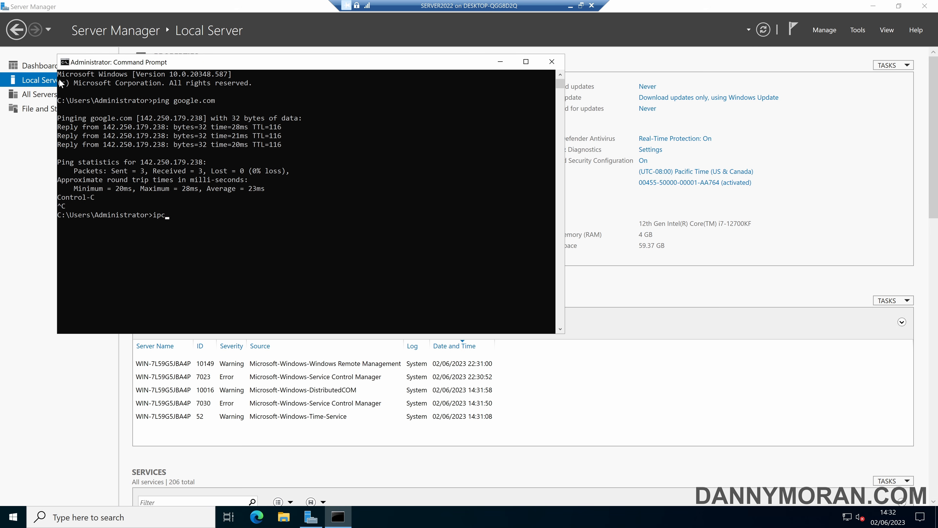
pyautogui.write('onfig /all')
pyautogui.hotkey('ctrl', 'a')
pyautogui.write('cls')
pyautogui.press('Return')
pyautogui.write('cls')
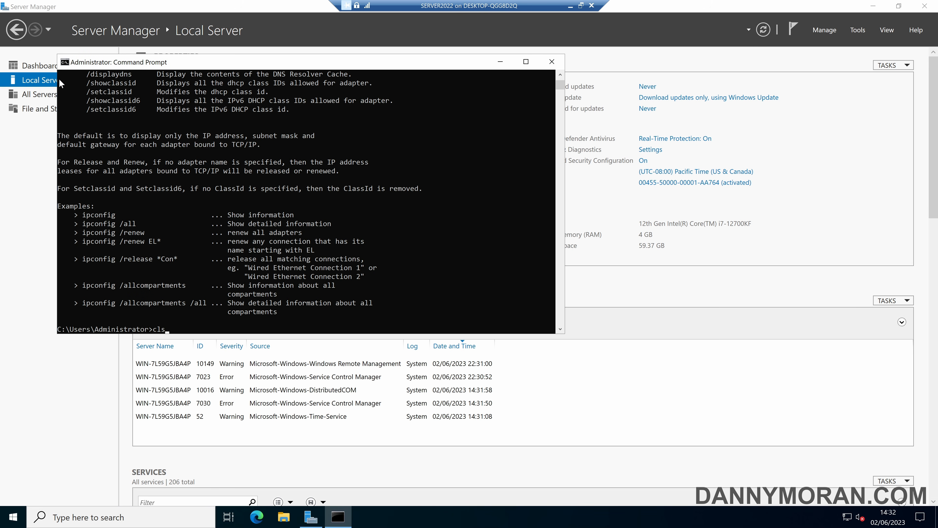
pyautogui.press('Return')
pyautogui.write('ipconfig /a')
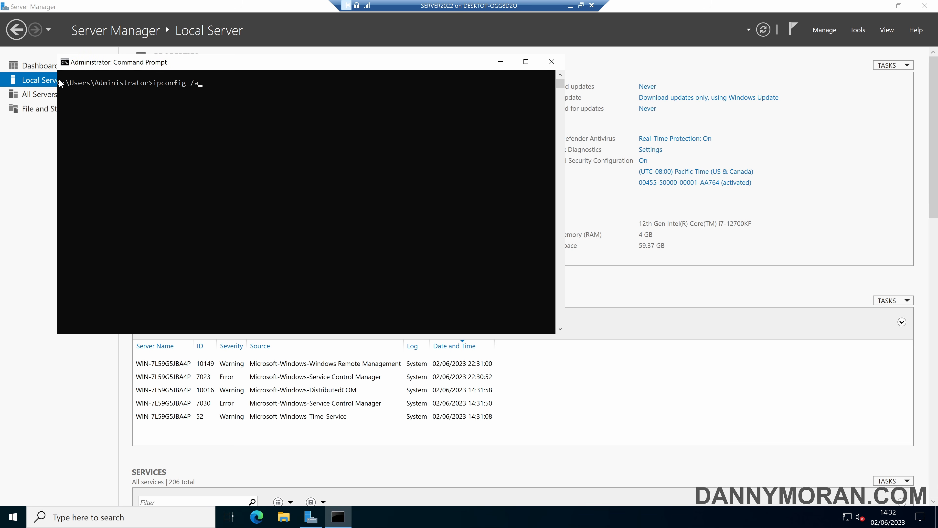
pyautogui.write('ll')
pyautogui.press('Return')
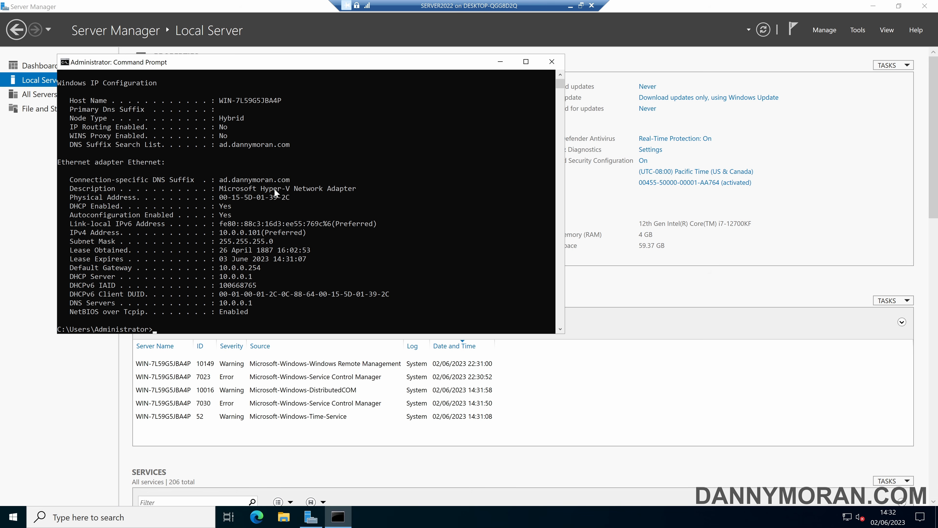
pyautogui.moveTo(68, 276); pyautogui.dragTo(237, 278)
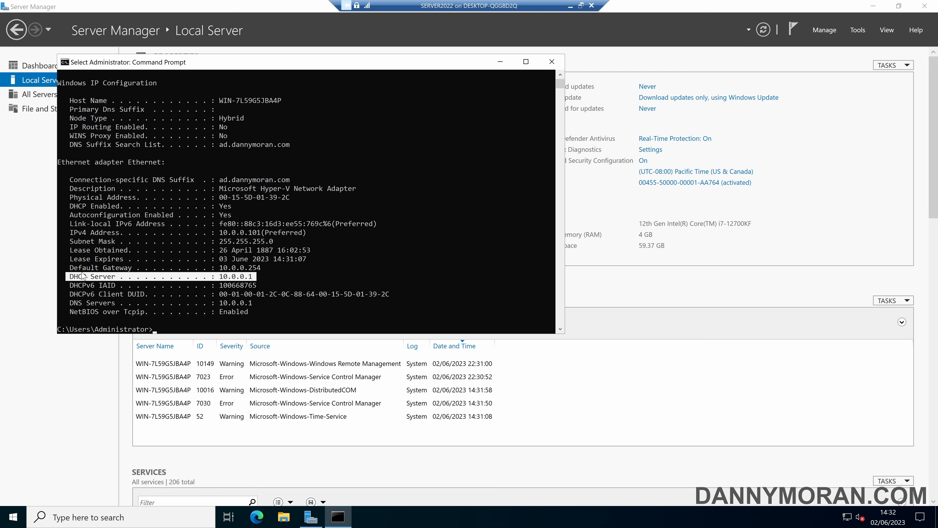
pyautogui.moveTo(70, 268); pyautogui.dragTo(261, 276)
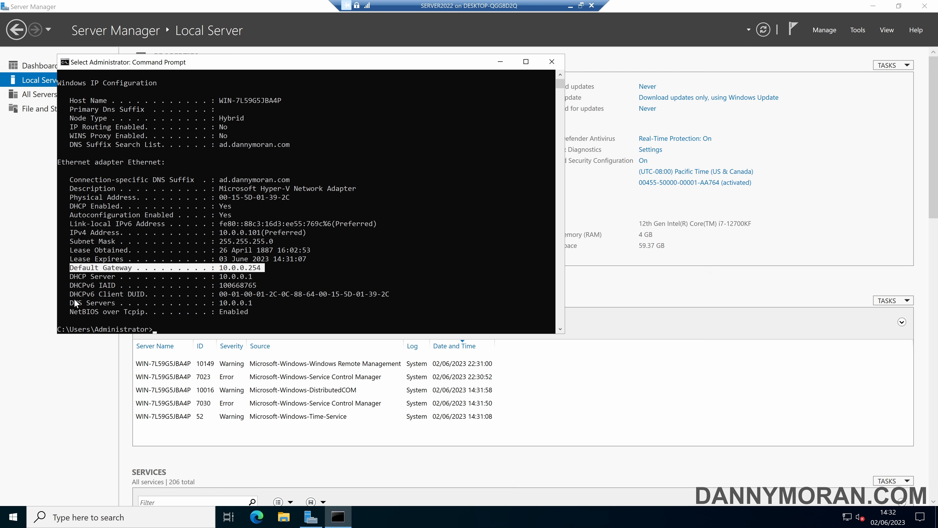
pyautogui.moveTo(75, 300); pyautogui.dragTo(265, 303)
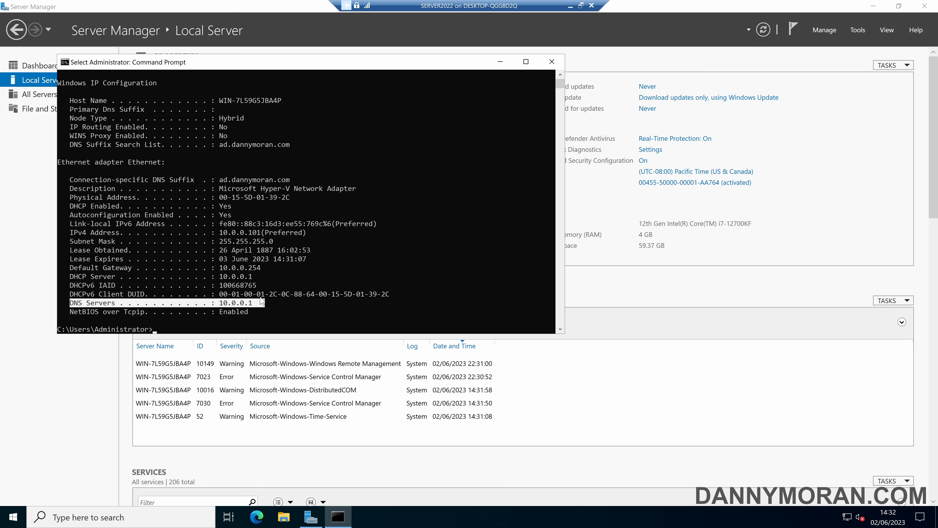
pyautogui.click(264, 287)
# Ping ad.dannymoran.com with 0% loss, then close the console
pyautogui.write('ping')
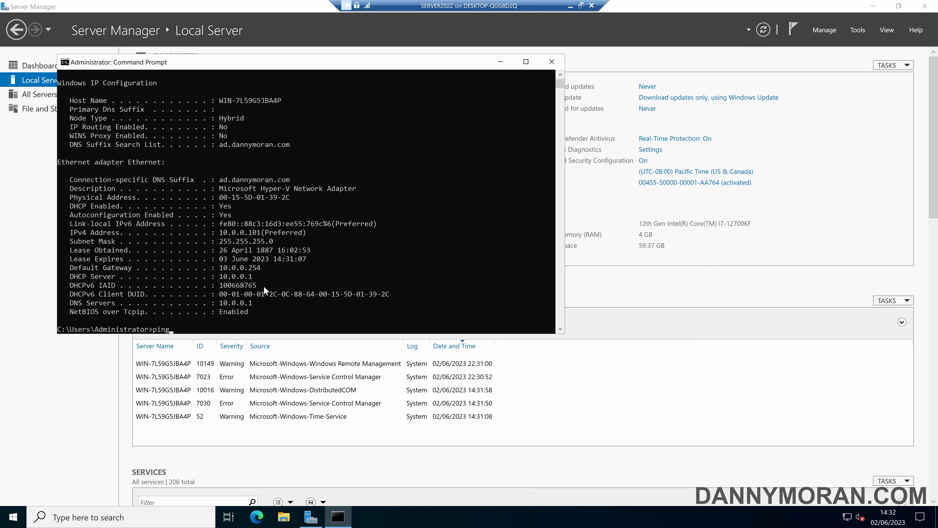
pyautogui.write(' ad.dannymoran.com')
pyautogui.press('Return')
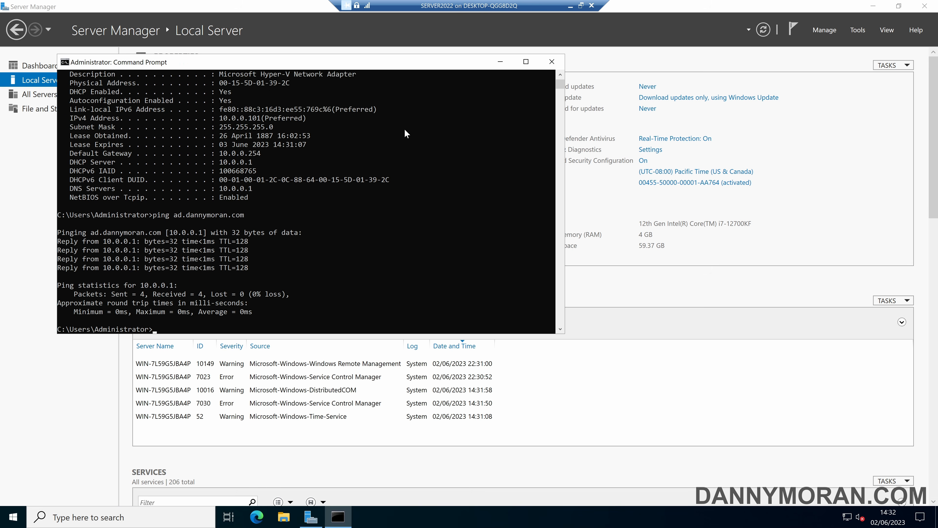
pyautogui.click(560, 62)
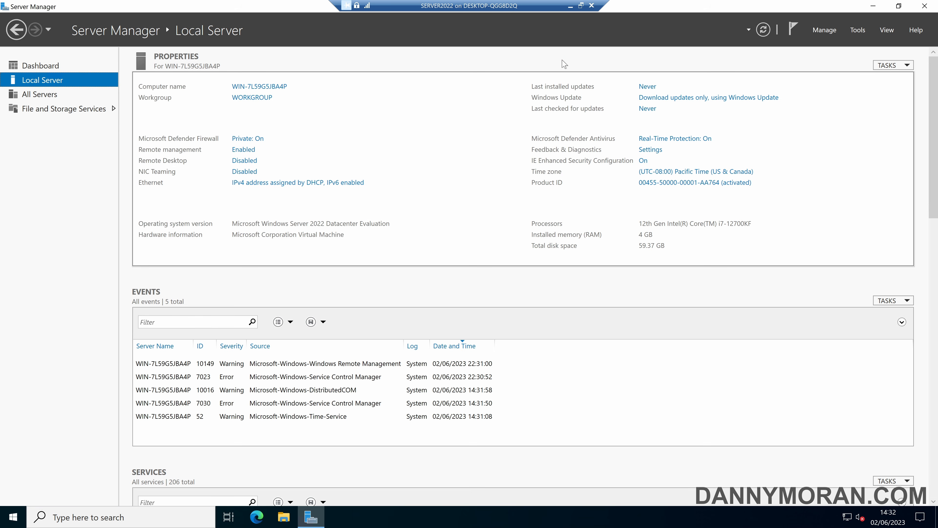
# Close the SERVER2022 session and inspect details of DC01, FW01 and SERVER2022, all running
pyautogui.click(590, 6)
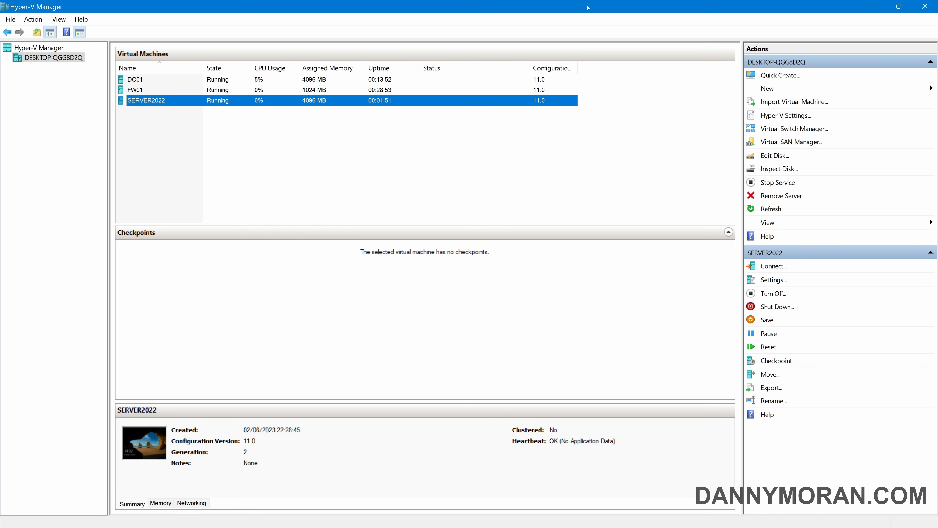
pyautogui.click(189, 144)
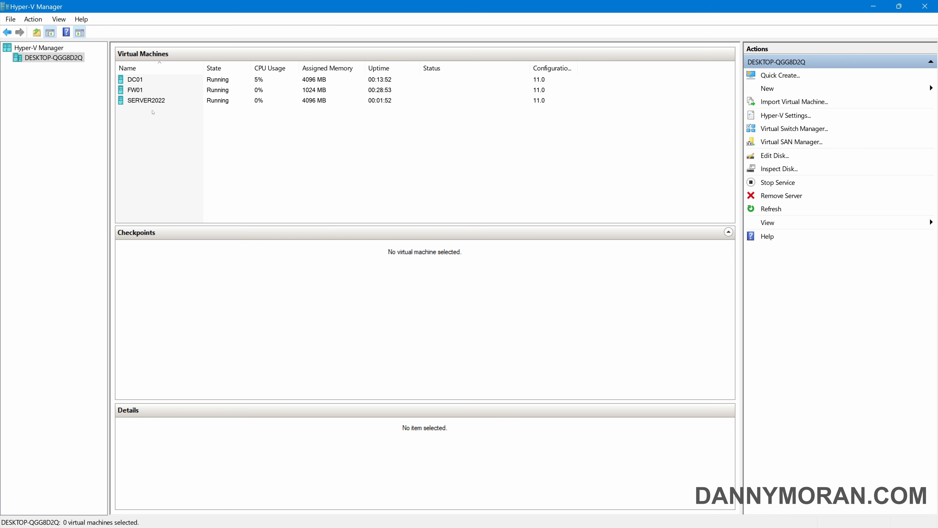
pyautogui.click(143, 90)
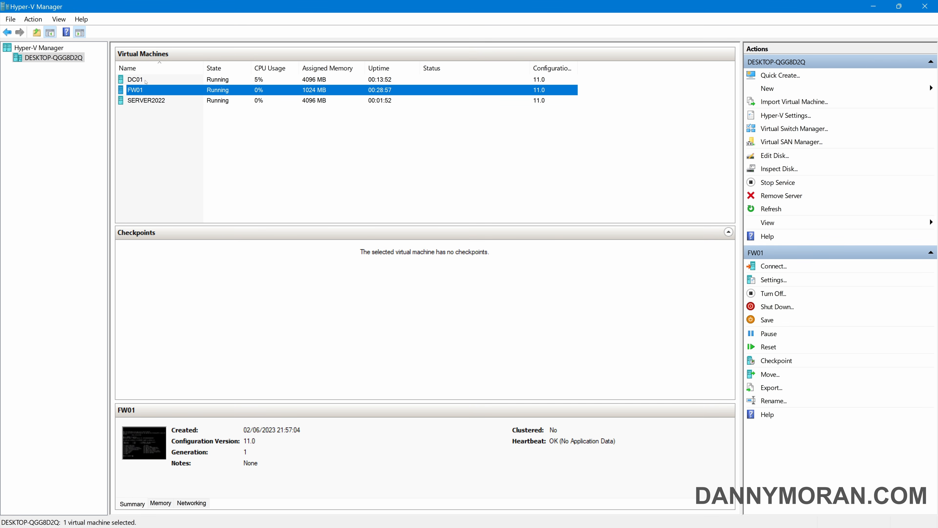
pyautogui.click(146, 82)
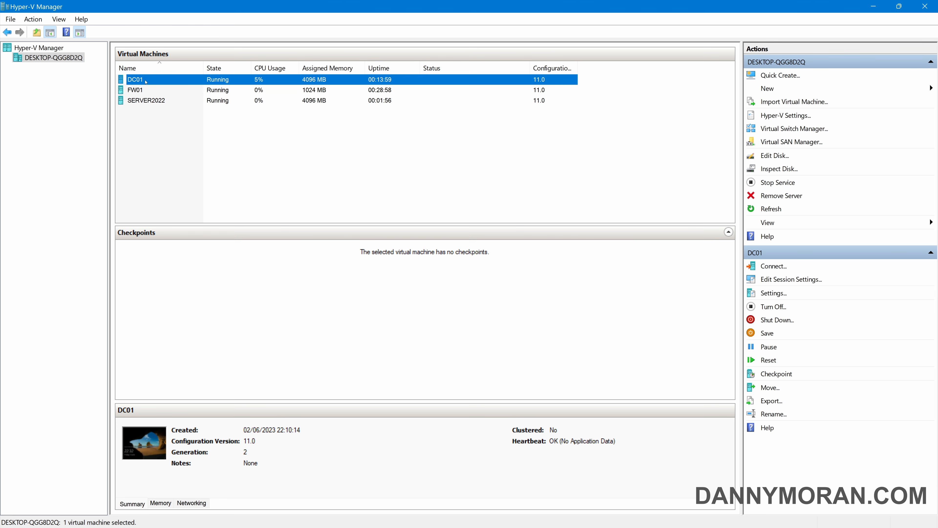
pyautogui.click(143, 109)
pyautogui.click(145, 103)
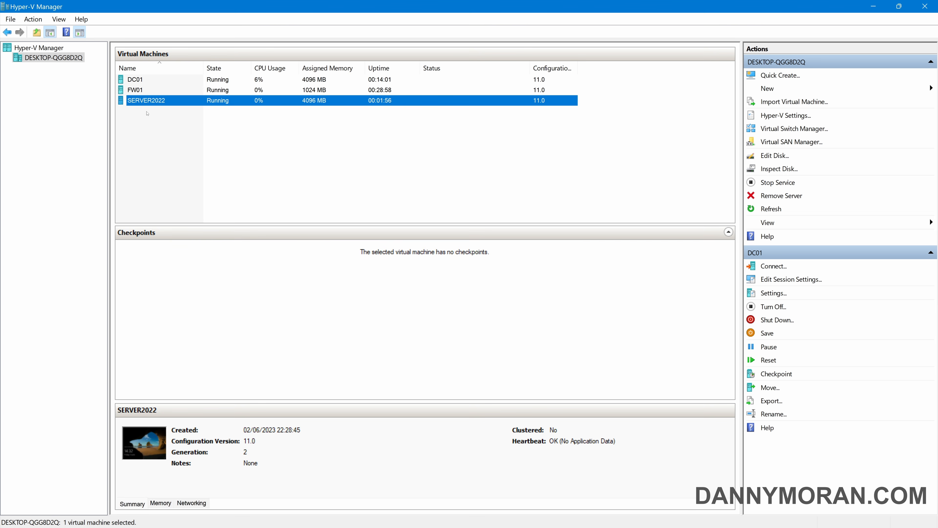
pyautogui.click(146, 109)
pyautogui.click(149, 103)
pyautogui.click(150, 115)
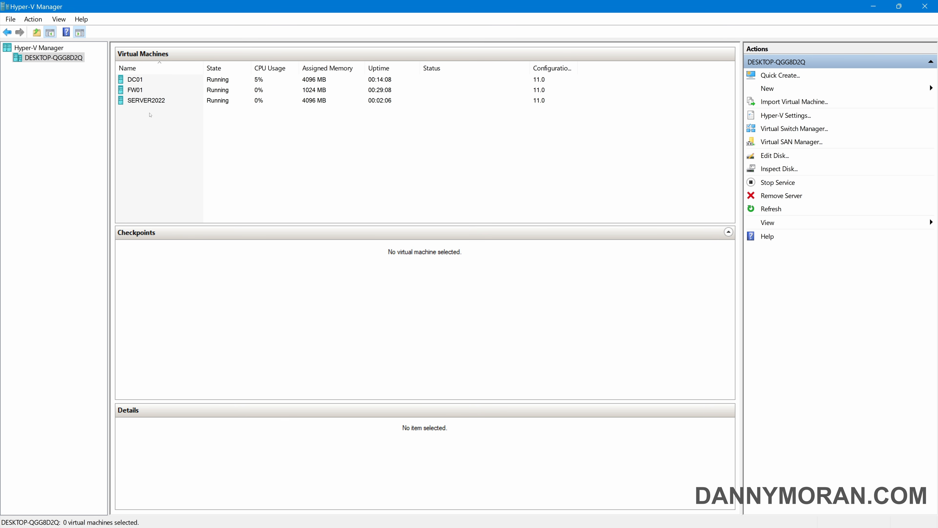